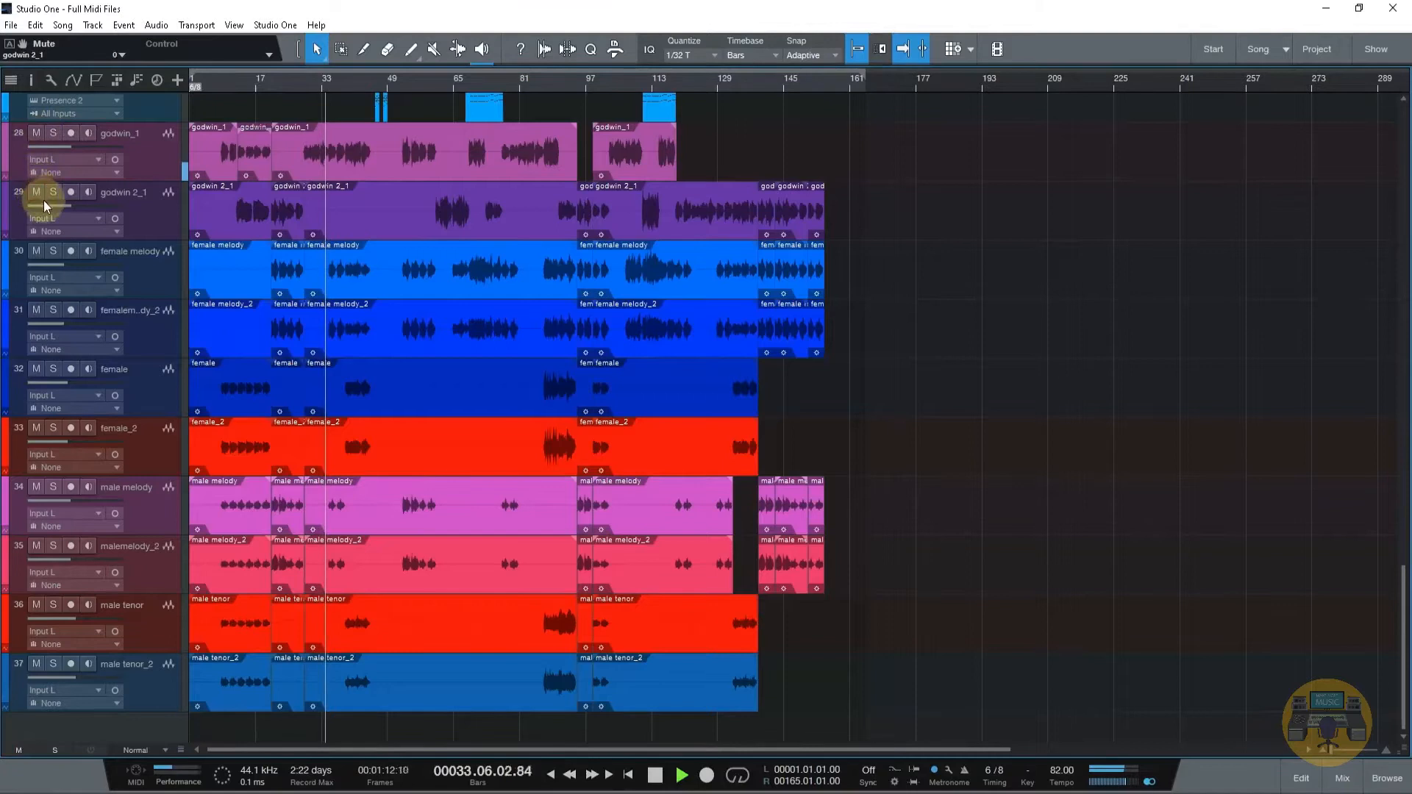
Show the Arranger track and delete the stray interlude section at bar 197, past the end of the song
{"action": "scroll", "coordinate": [289, 284], "scroll_direction": "up", "scroll_amount": 5}
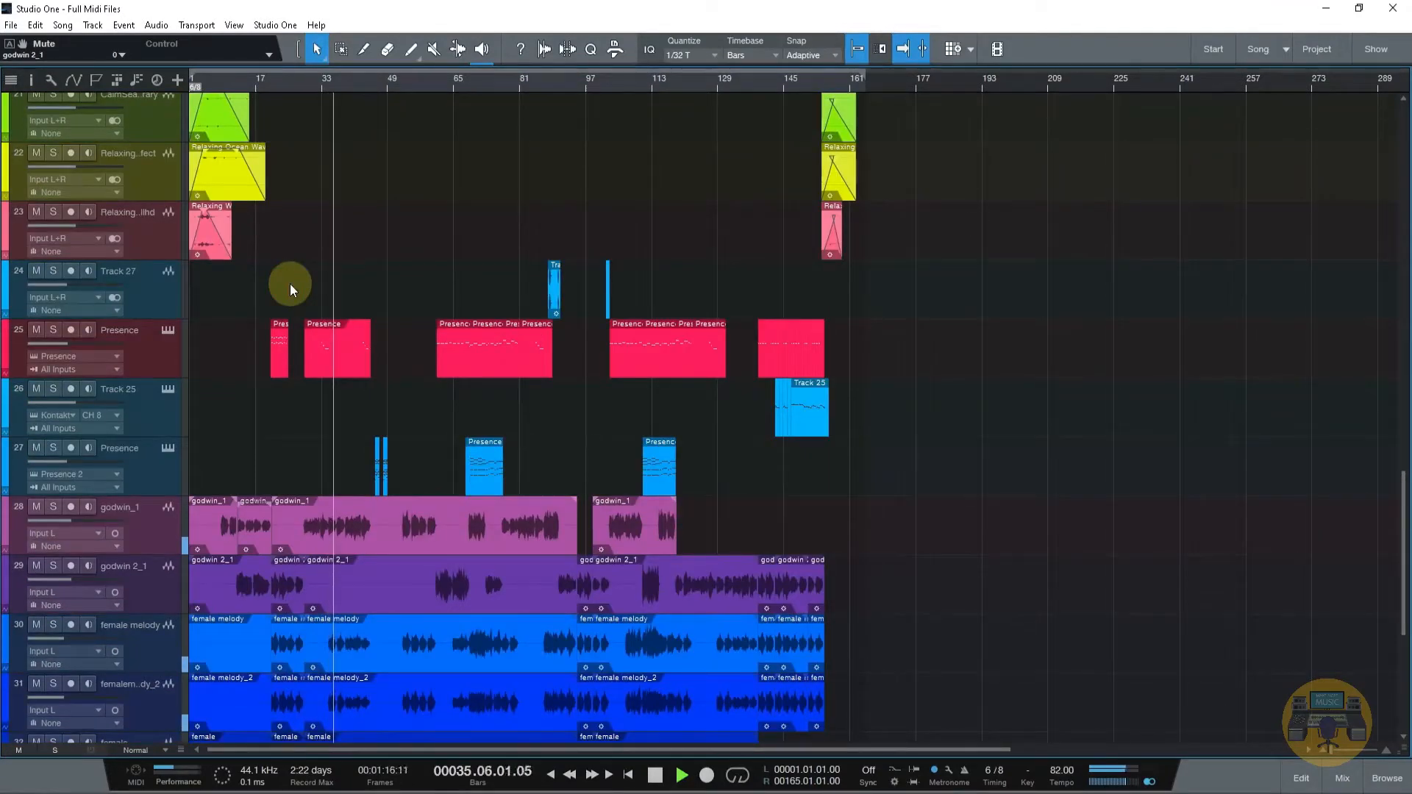
{"action": "scroll", "coordinate": [350, 272], "scroll_direction": "down", "scroll_amount": 2}
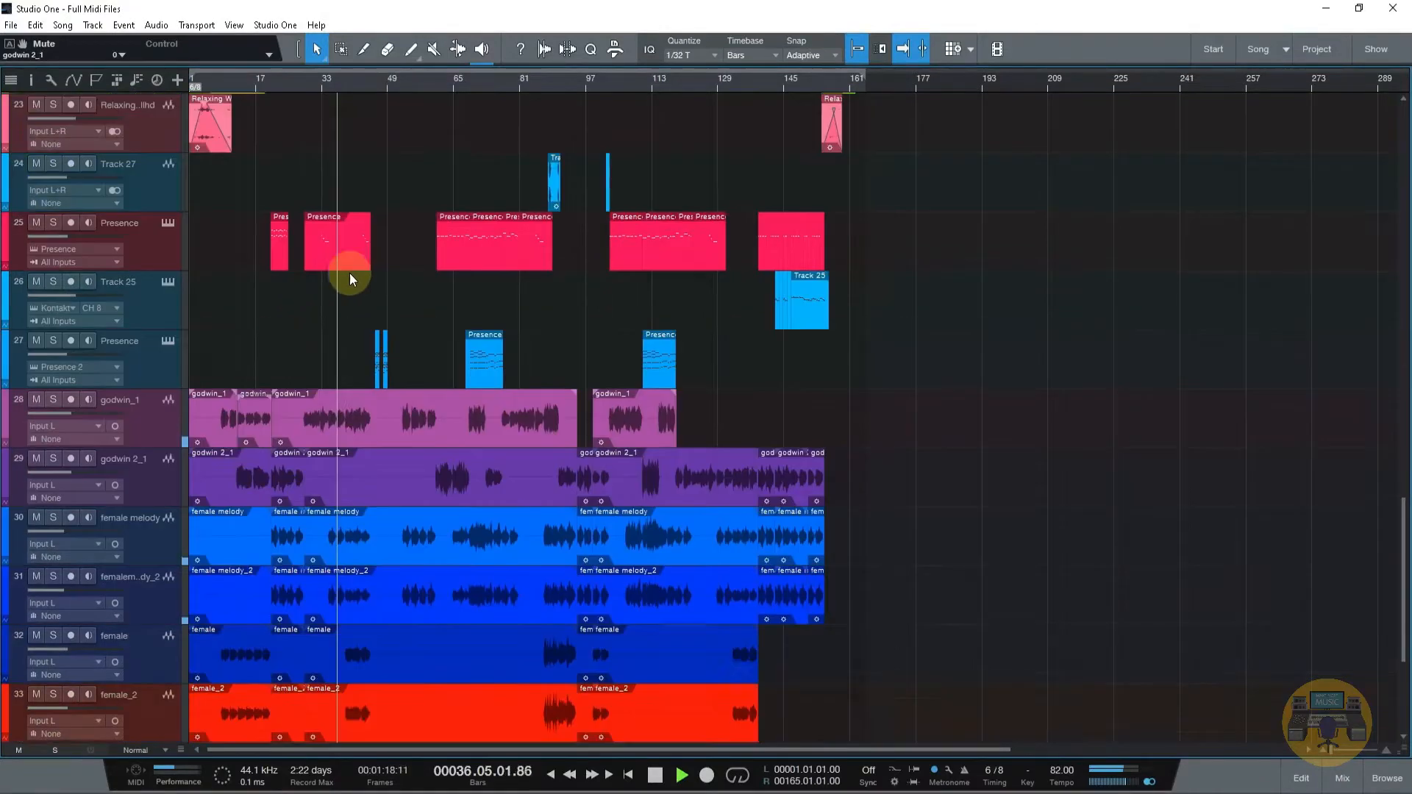
{"action": "scroll", "coordinate": [350, 272], "scroll_direction": "down", "scroll_amount": 2}
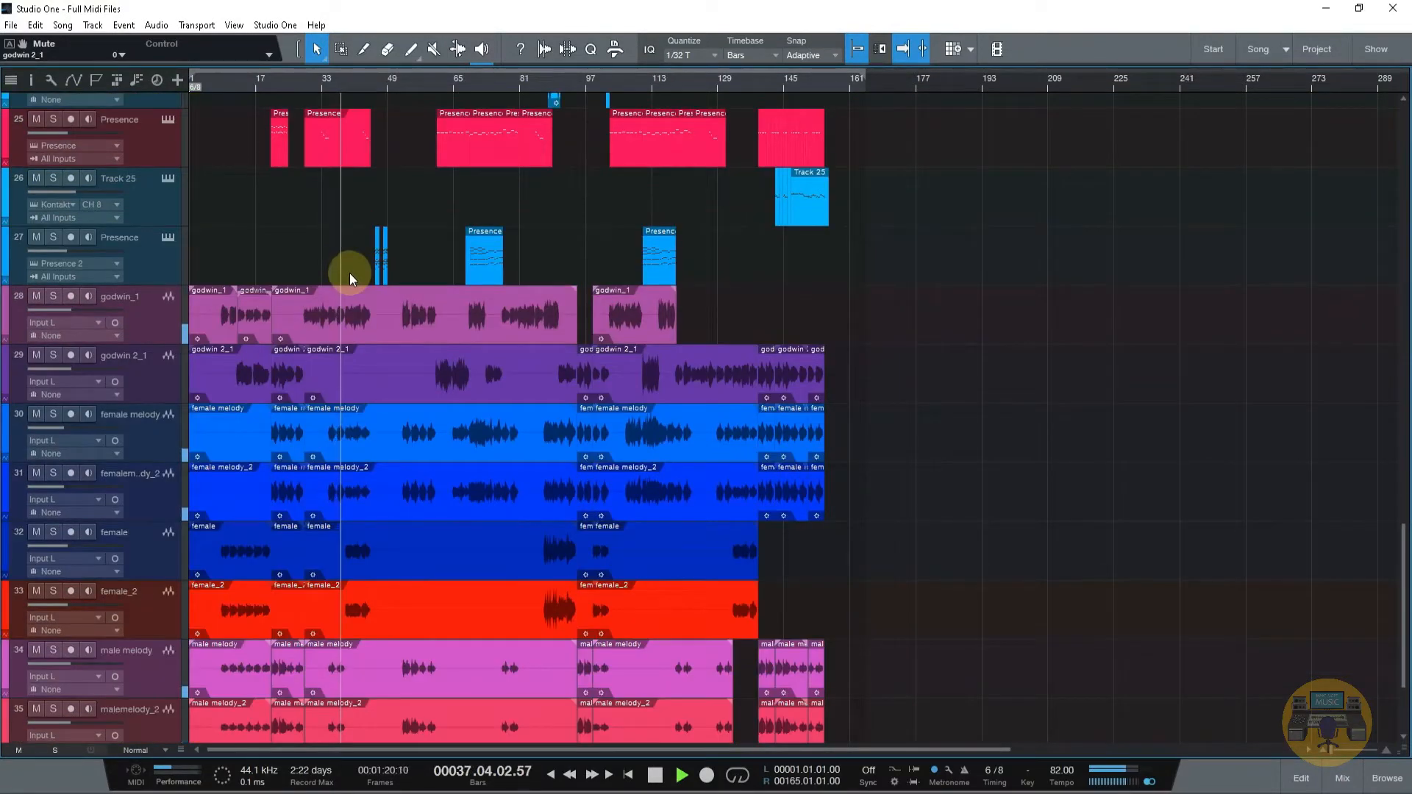
{"action": "scroll", "coordinate": [1051, 321], "scroll_direction": "up", "scroll_amount": 15}
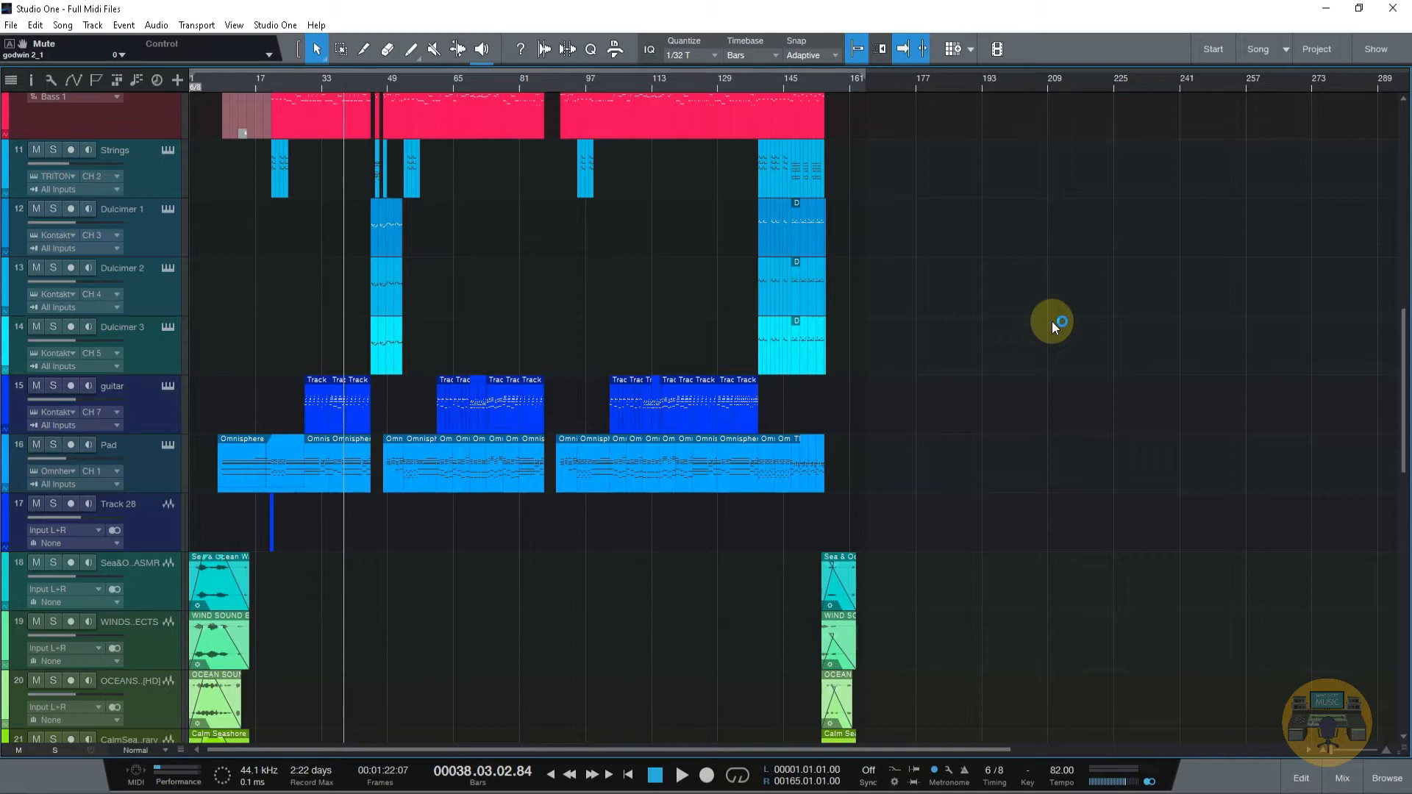
{"action": "scroll", "coordinate": [1051, 321], "scroll_direction": "up", "scroll_amount": 10}
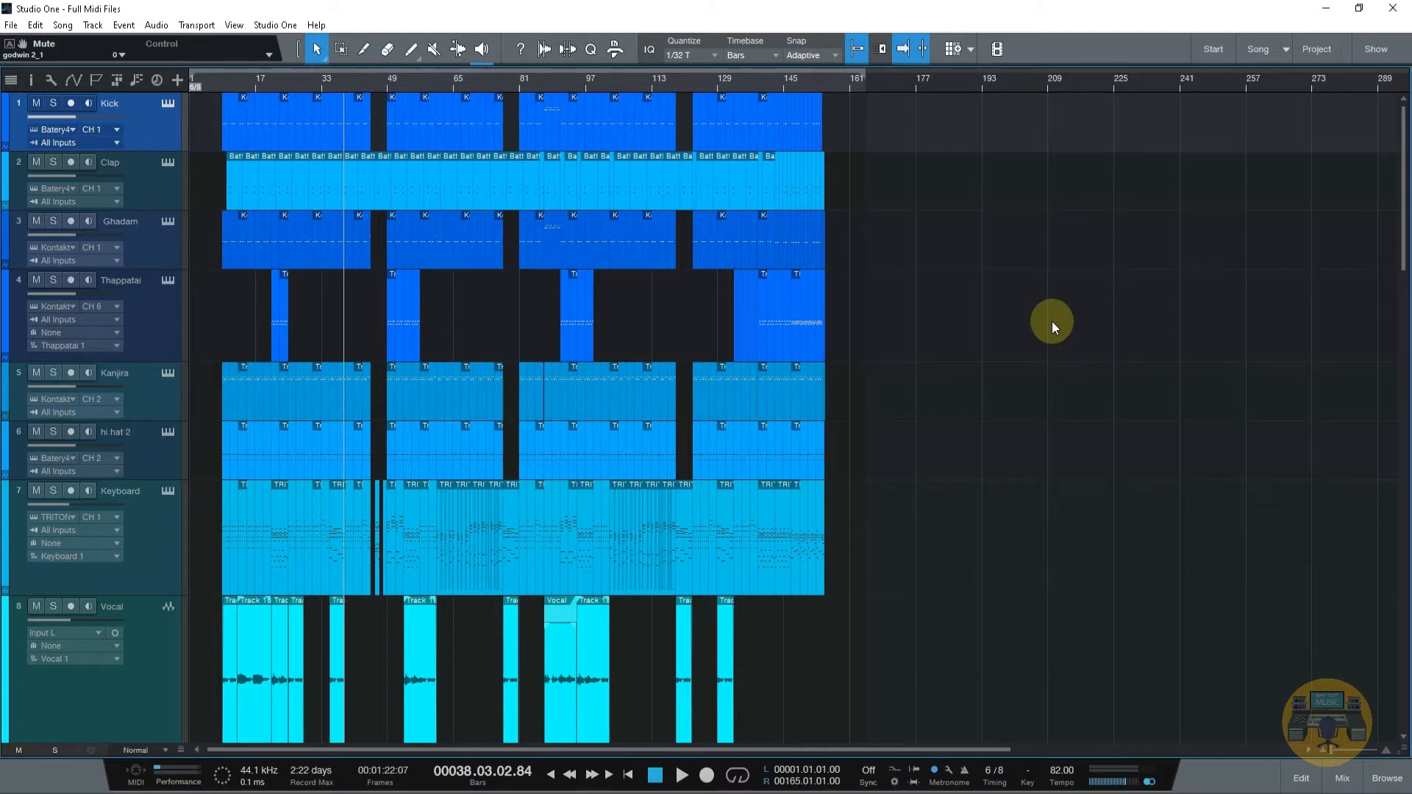
{"action": "left_click", "coordinate": [118, 80]}
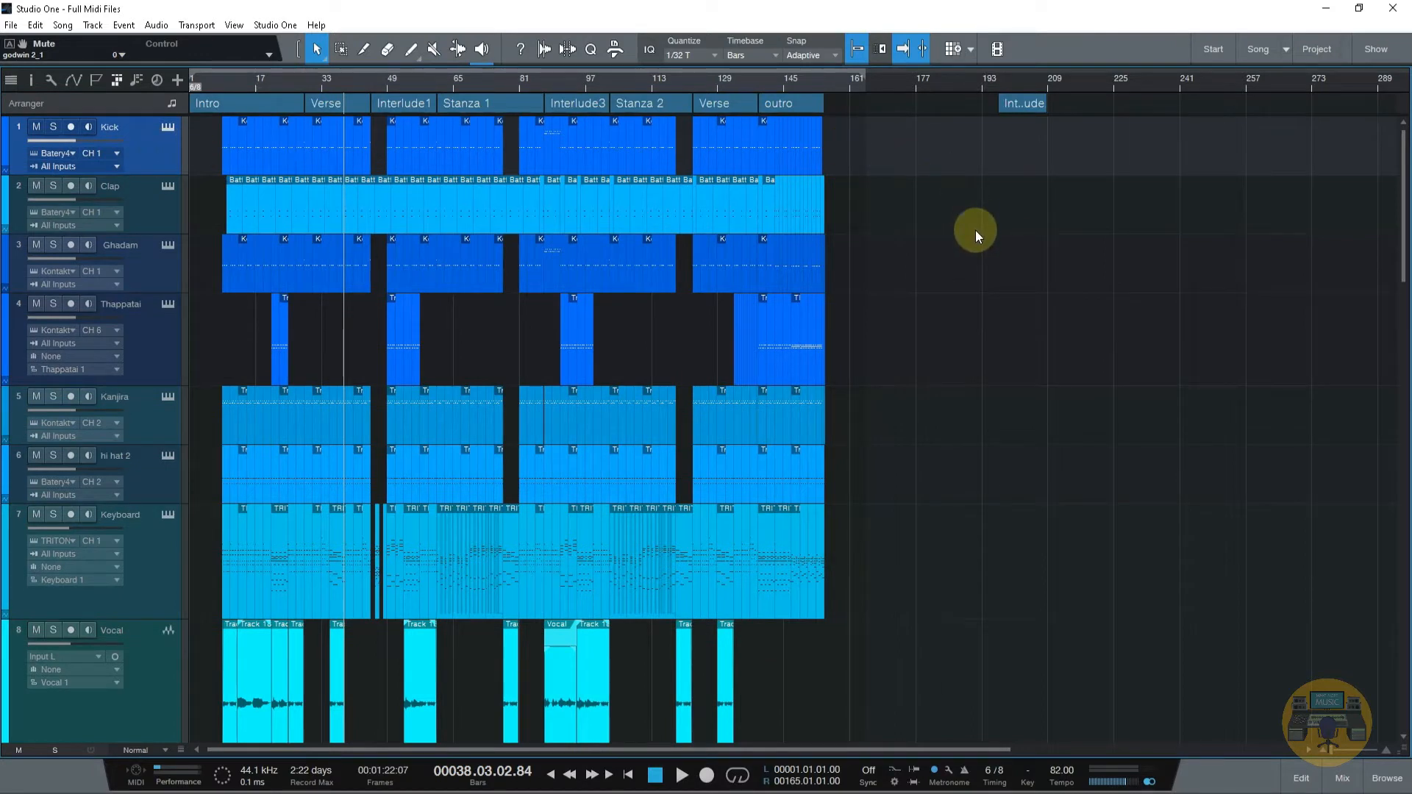
{"action": "double_click", "coordinate": [1006, 106]}
{"action": "key", "text": "Delete"}
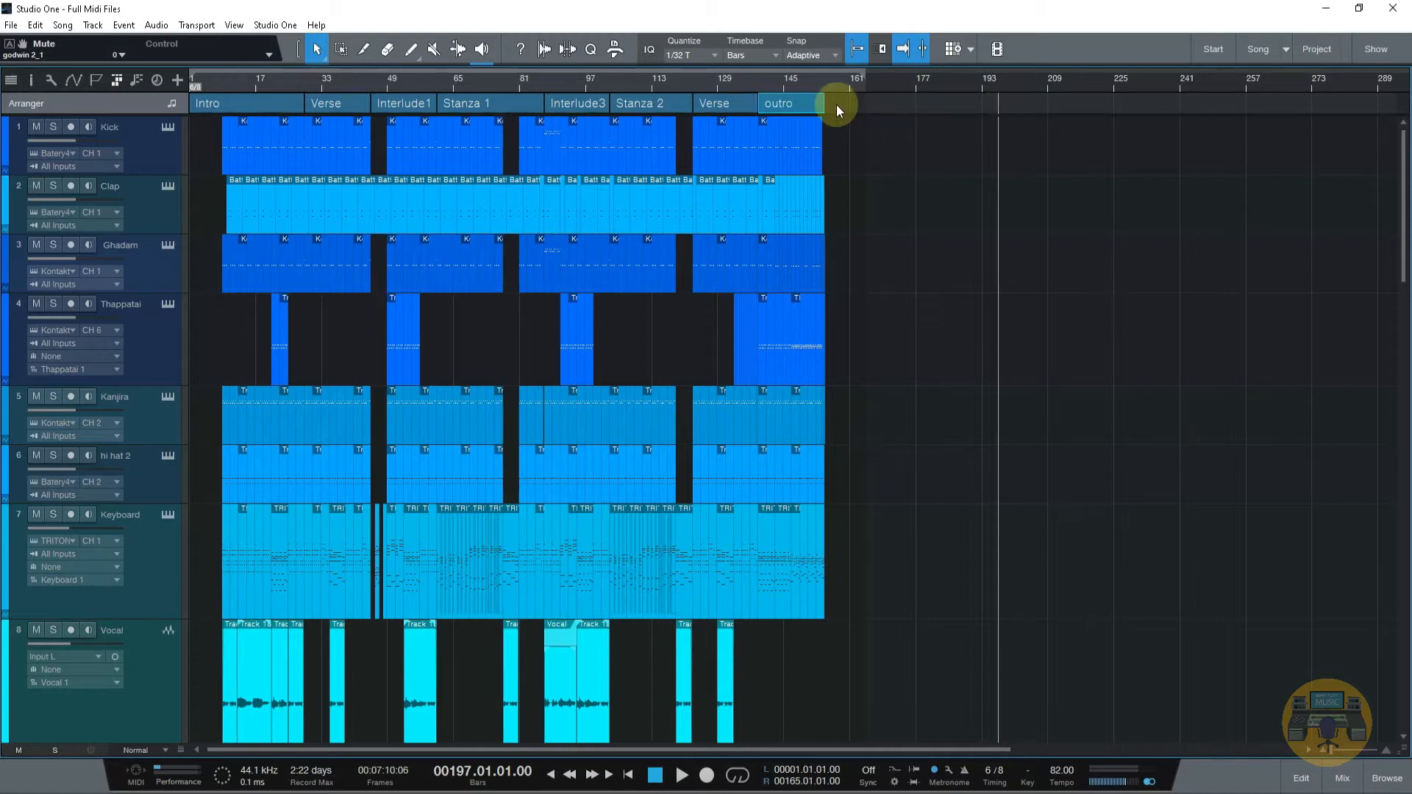
Play the song from bar 1 and scrub through the intro to find where the first verse begins
{"action": "left_click", "coordinate": [195, 77]}
{"action": "key", "text": "space"}
{"action": "left_click_drag", "start_coordinate": [193, 76], "coordinate": [294, 76]}
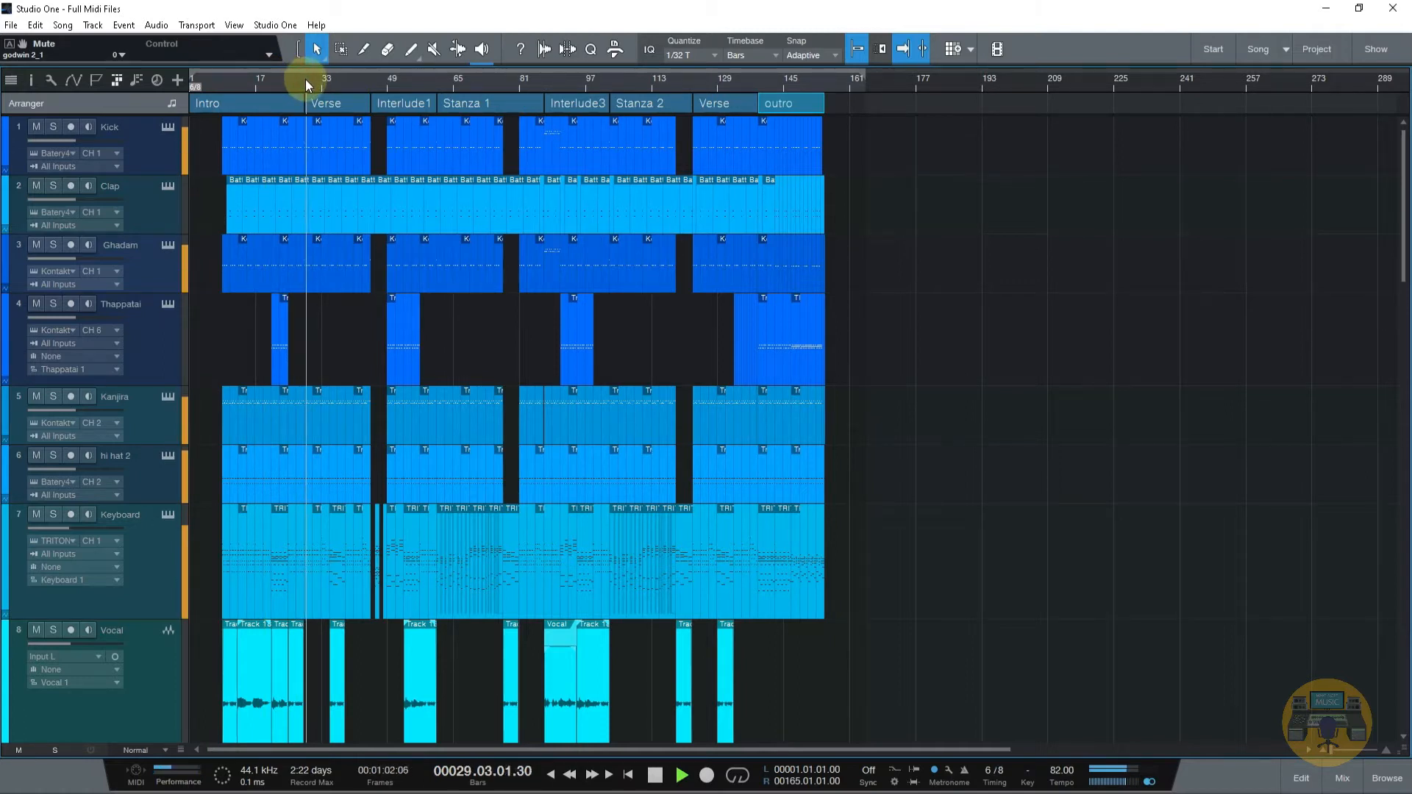
{"action": "key", "text": "space"}
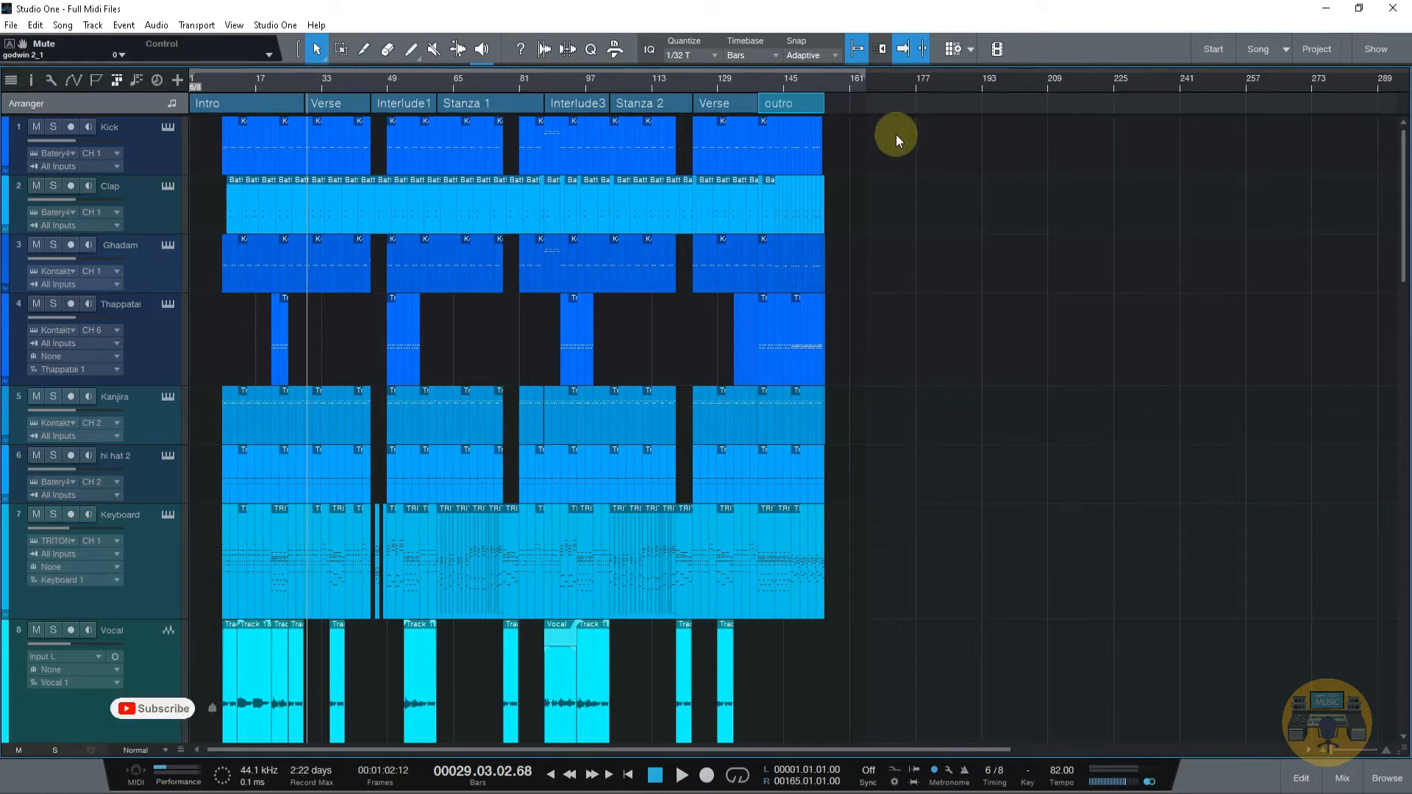
Select all sections on the Arranger track and delete them
{"action": "left_click_drag", "start_coordinate": [846, 105], "coordinate": [232, 120]}
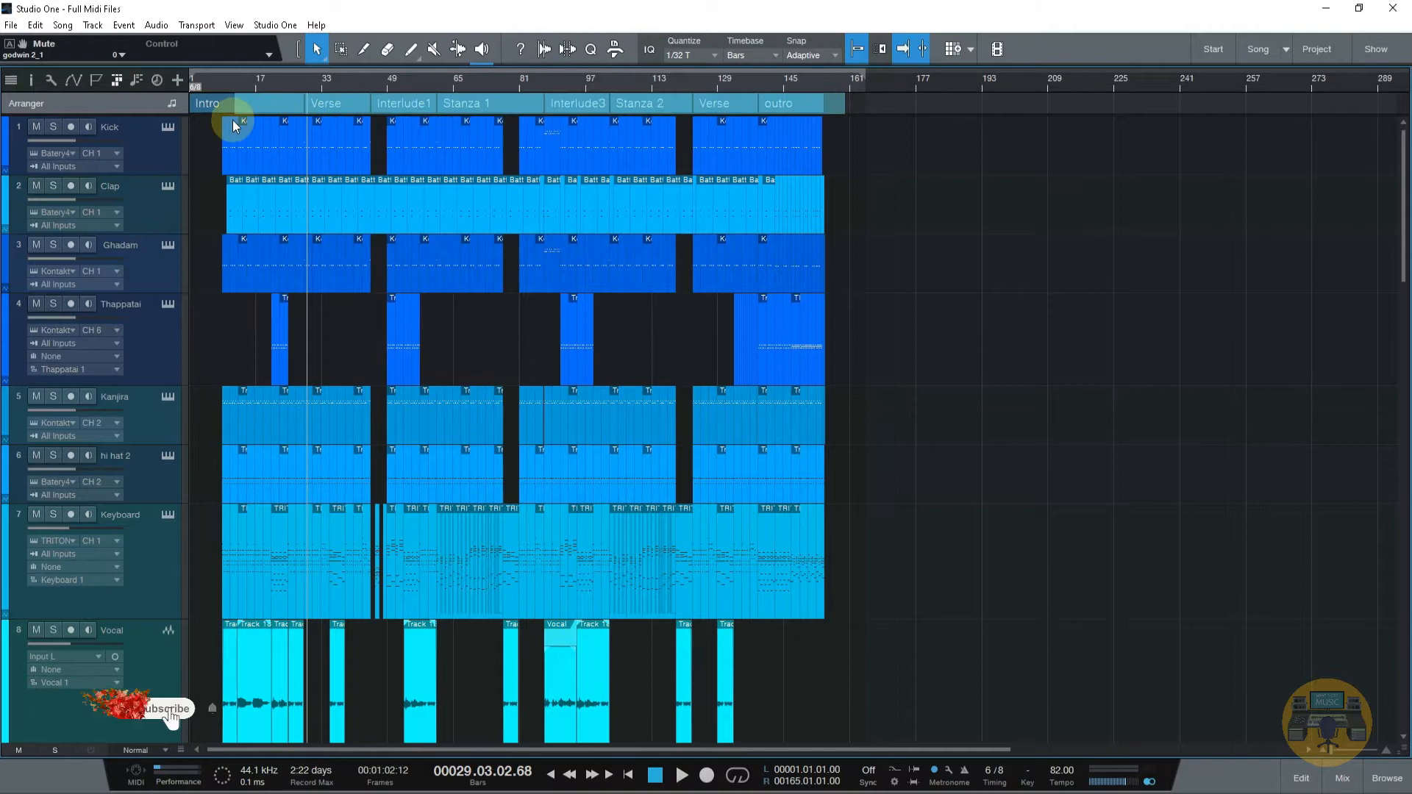
{"action": "key", "text": "comma"}
{"action": "key", "text": "Delete"}
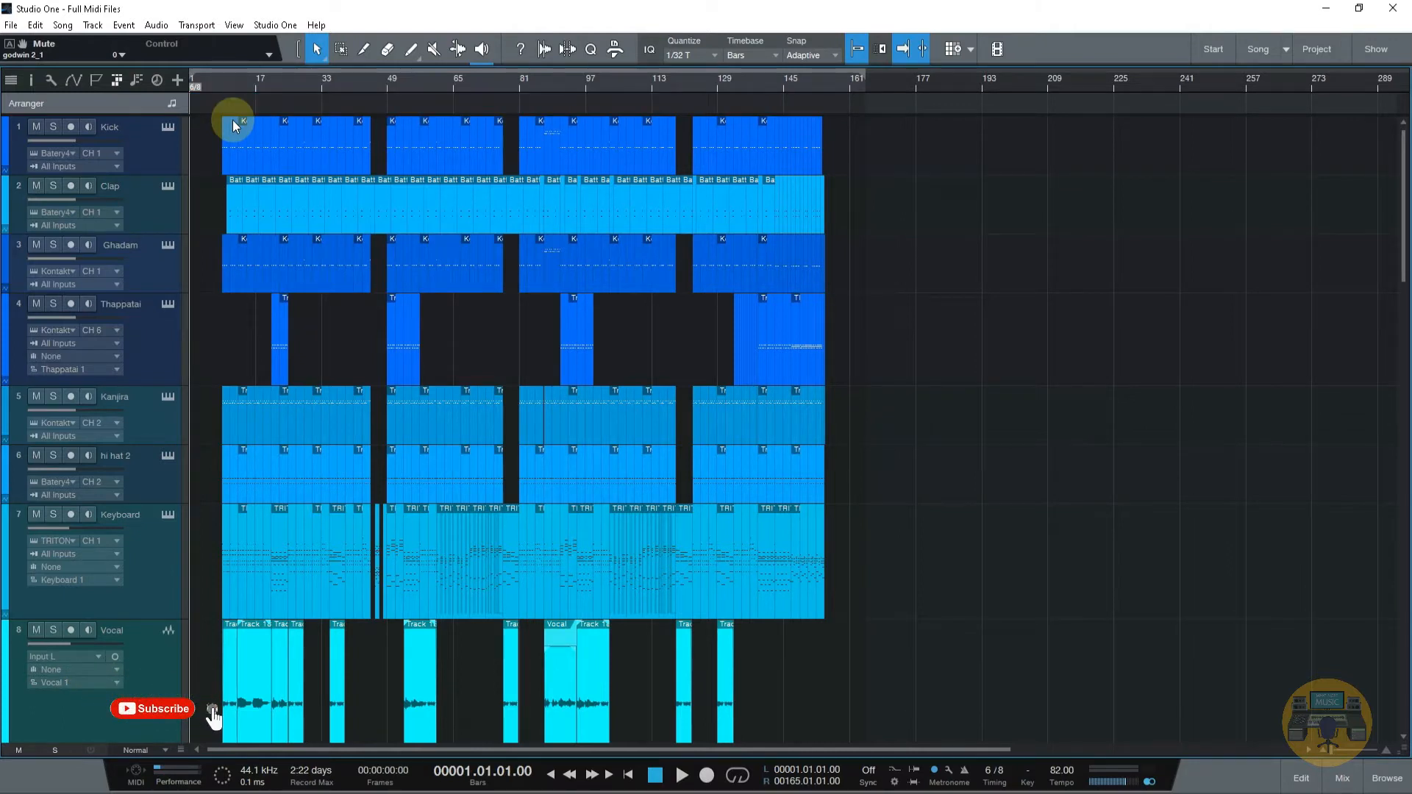
Add an Intro section at the start of the Arranger track and shorten it to end at bar 28
{"action": "double_click", "coordinate": [210, 107]}
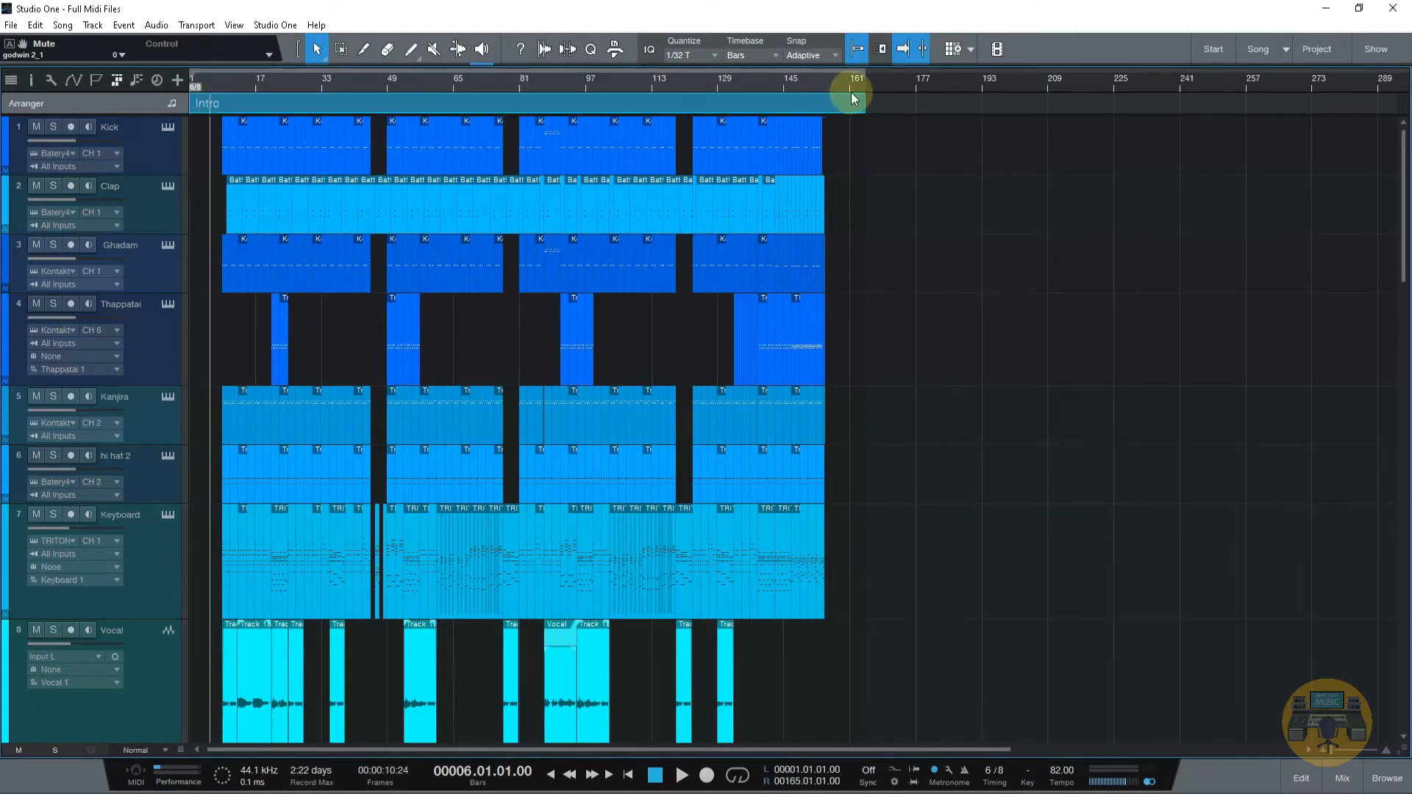
{"action": "left_click_drag", "start_coordinate": [862, 102], "coordinate": [301, 101]}
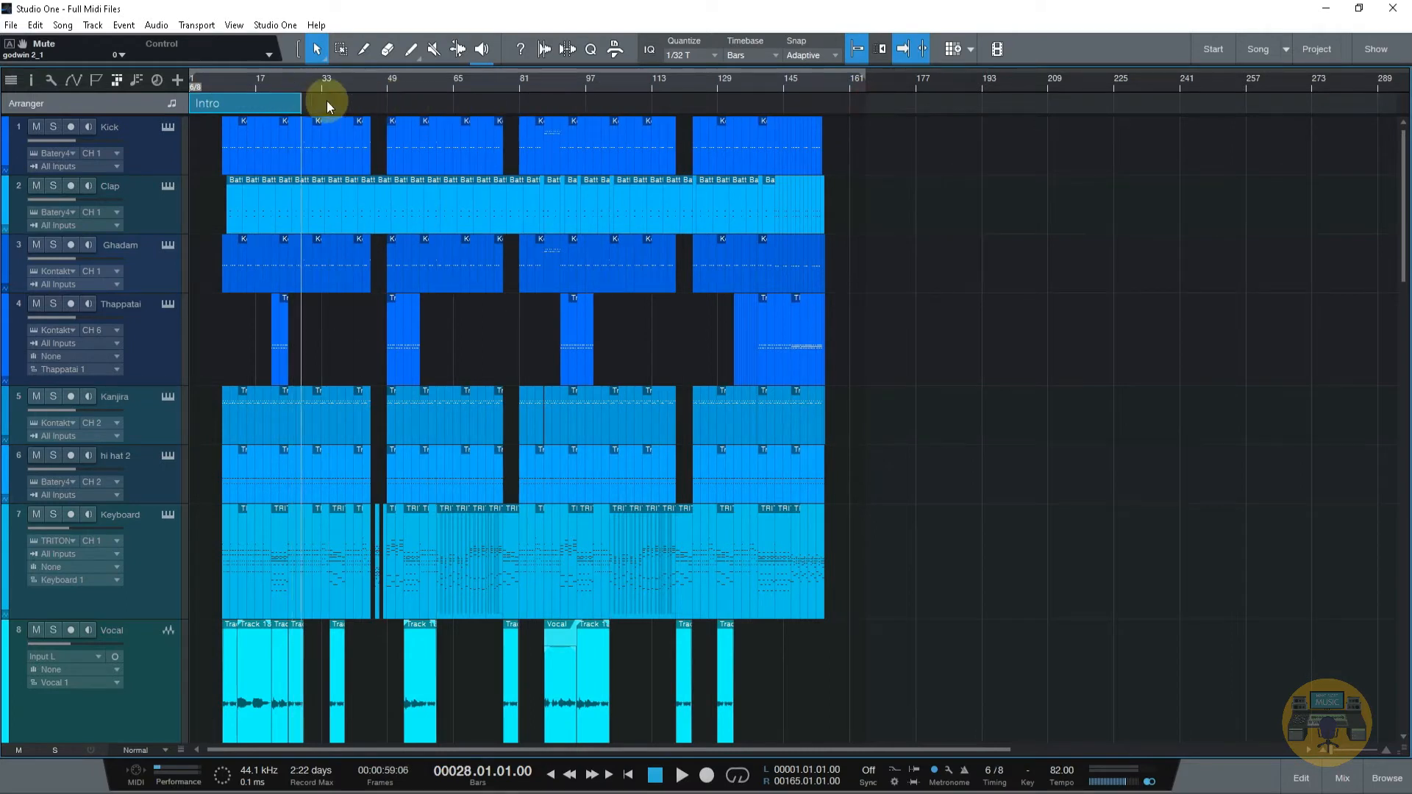
{"action": "double_click", "coordinate": [205, 101]}
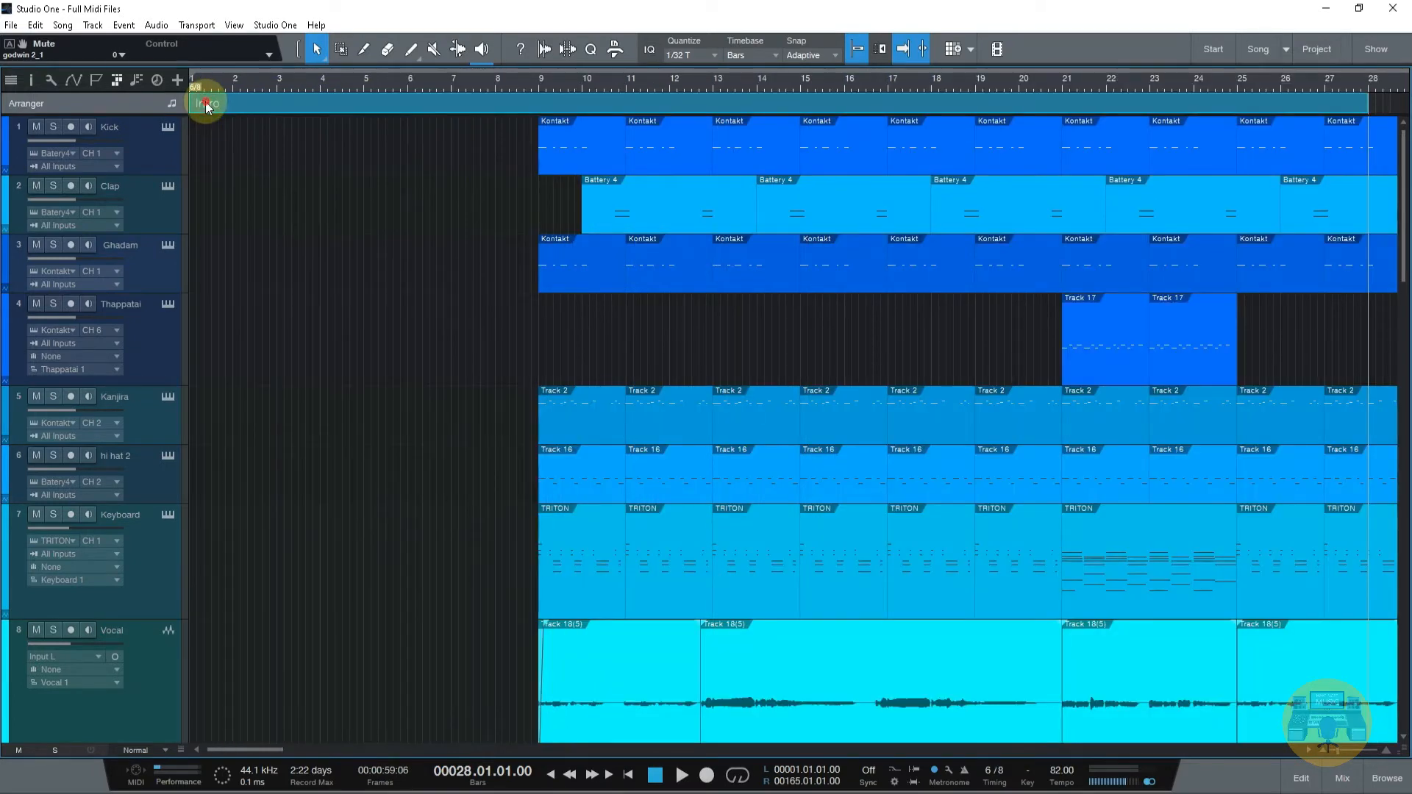
{"action": "left_click_drag", "start_coordinate": [230, 83], "coordinate": [214, 14]}
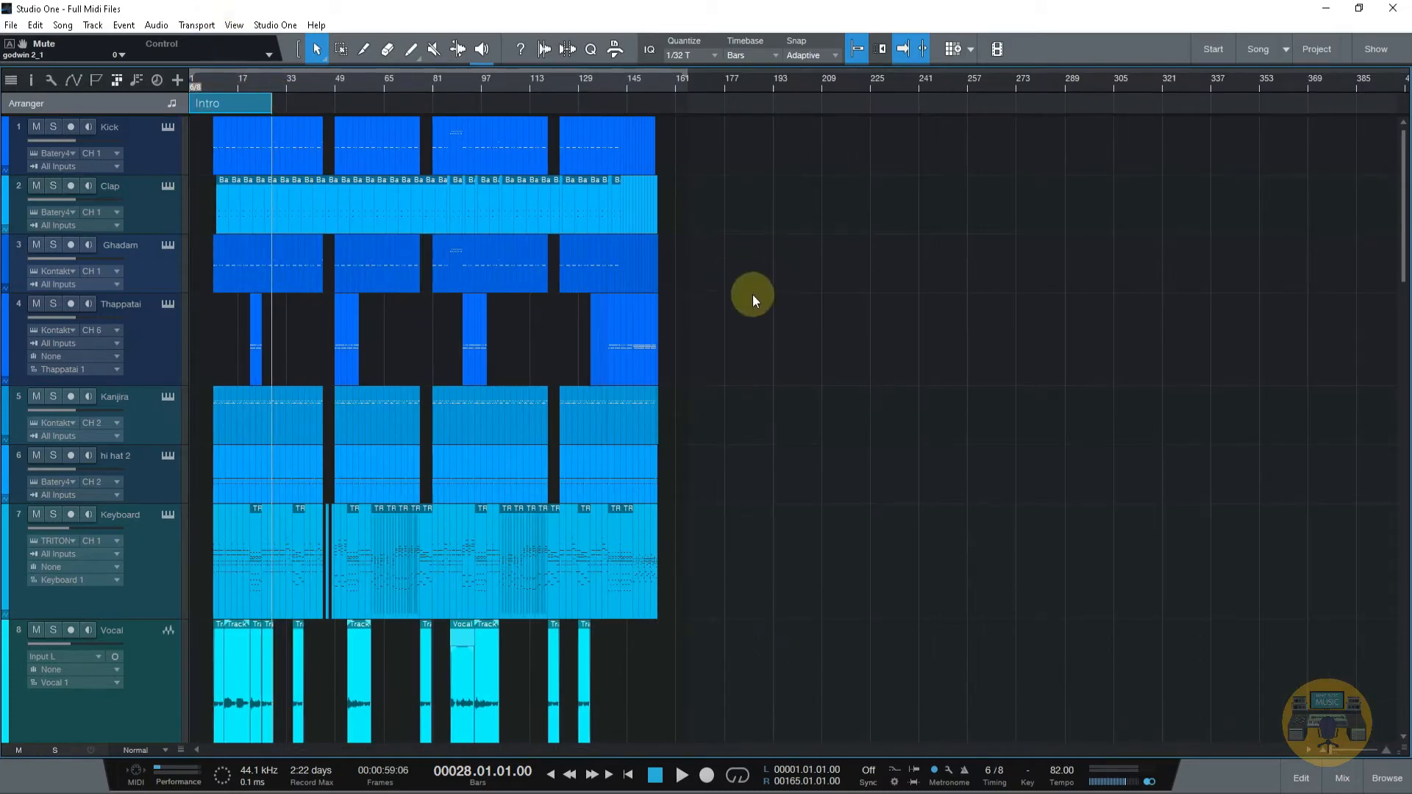
Play the song from around bar 11 and again from the beginning to check the intro
{"action": "scroll", "coordinate": [752, 309], "scroll_direction": "down", "scroll_amount": 10}
{"action": "key", "text": "space"}
{"action": "left_click", "coordinate": [219, 78]}
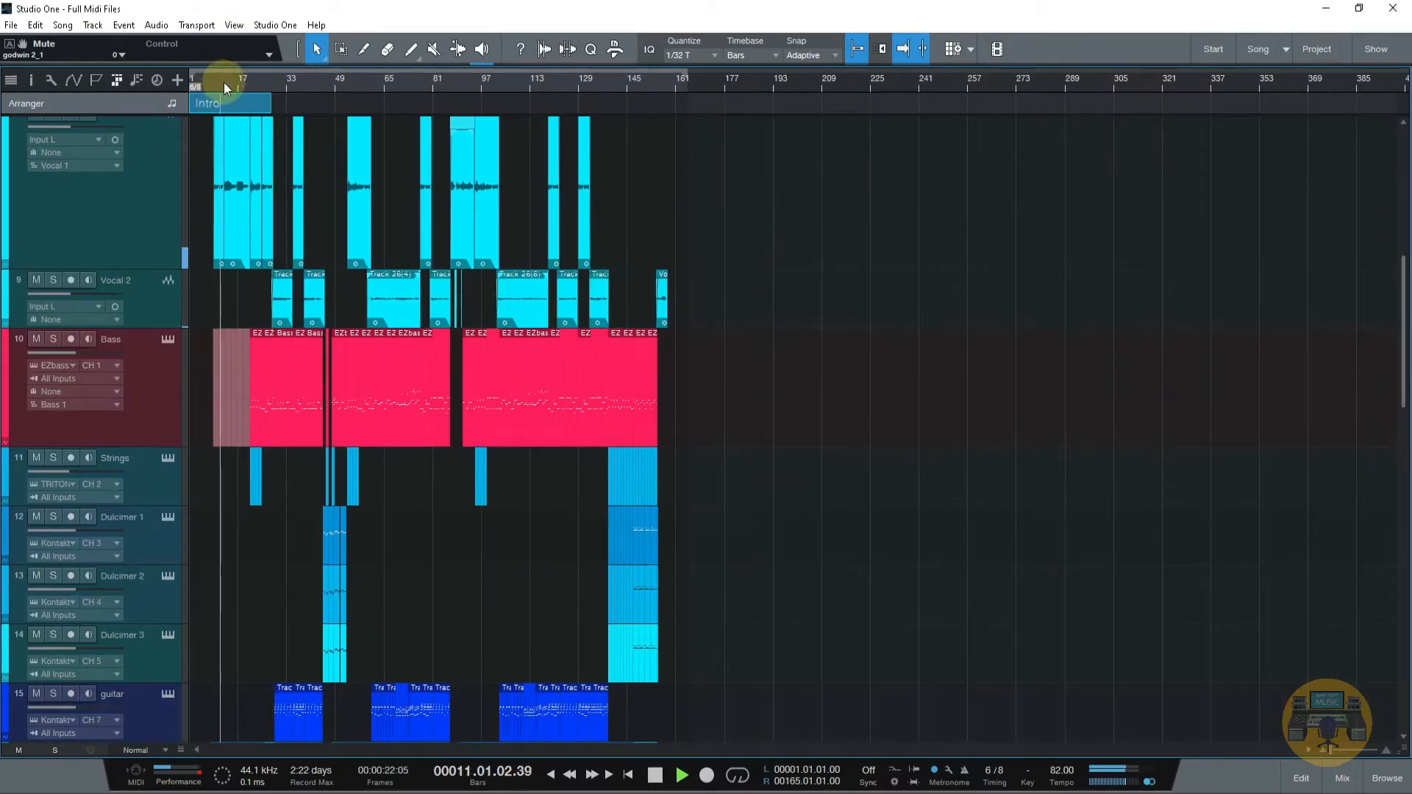
{"action": "left_click", "coordinate": [191, 80]}
{"action": "scroll", "coordinate": [709, 258], "scroll_direction": "up", "scroll_amount": 4}
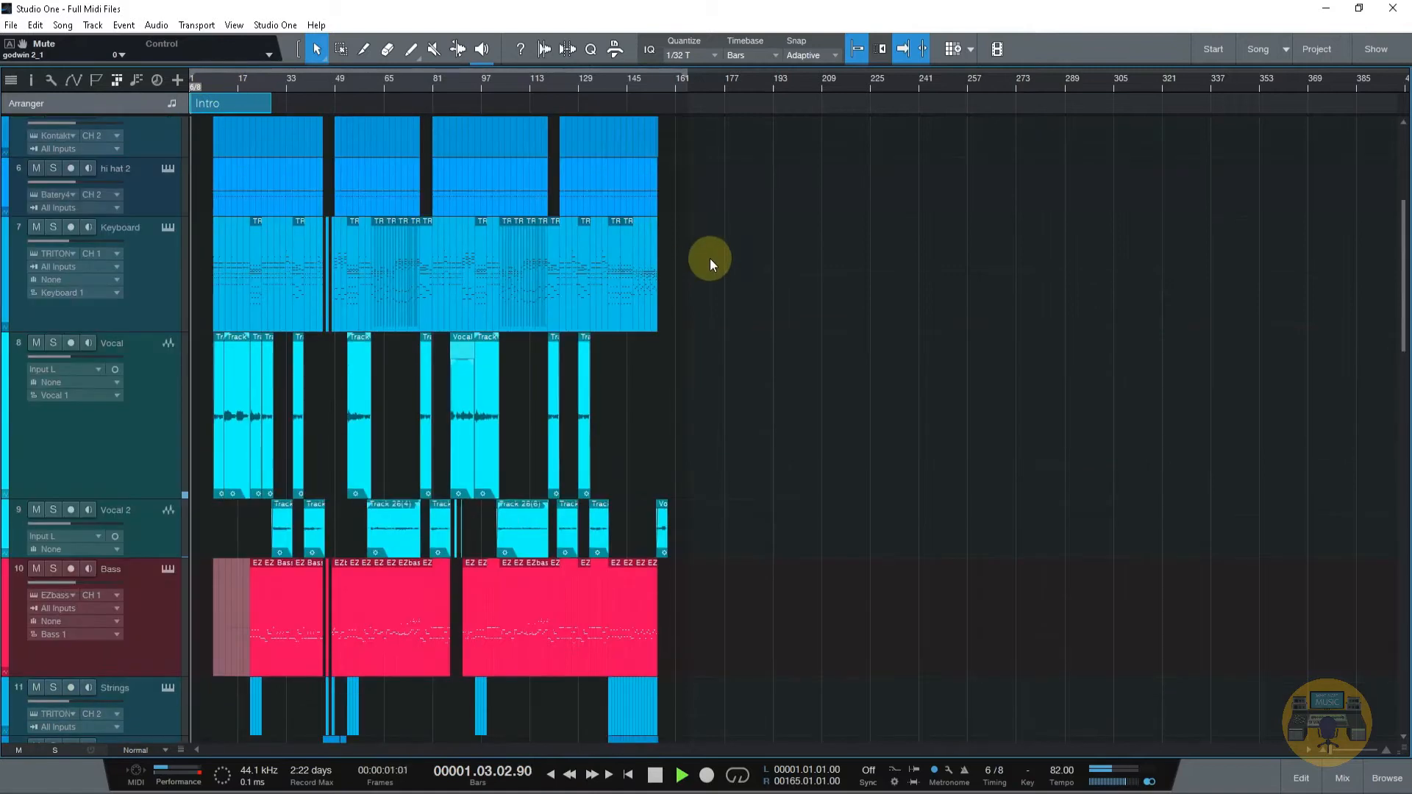
{"action": "scroll", "coordinate": [709, 258], "scroll_direction": "up", "scroll_amount": 4}
{"action": "key", "text": "space"}
Add a Verse section from bar 28 to bar 50, followed by a shortened Chorus section
{"action": "double_click", "coordinate": [568, 100]}
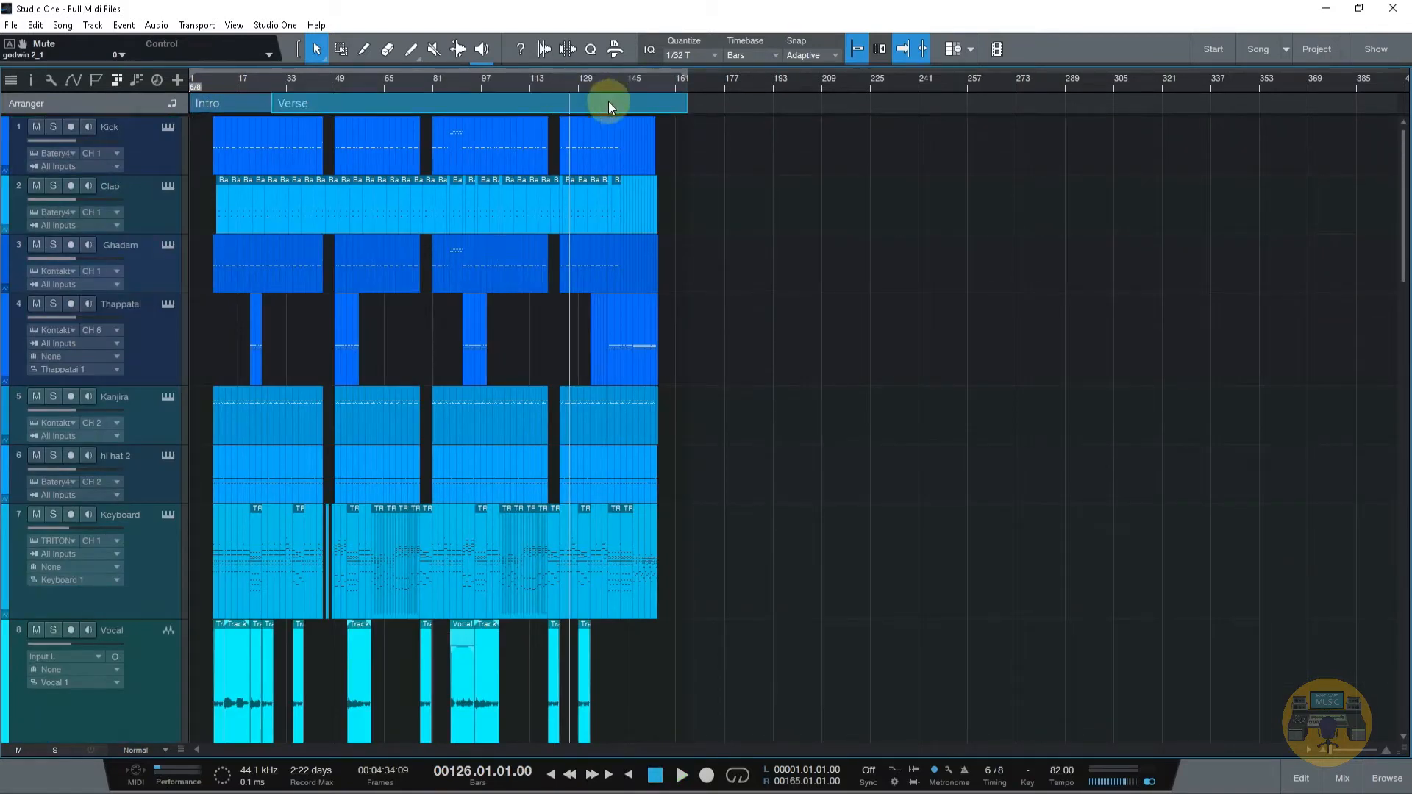
{"action": "left_click_drag", "start_coordinate": [683, 102], "coordinate": [337, 99]}
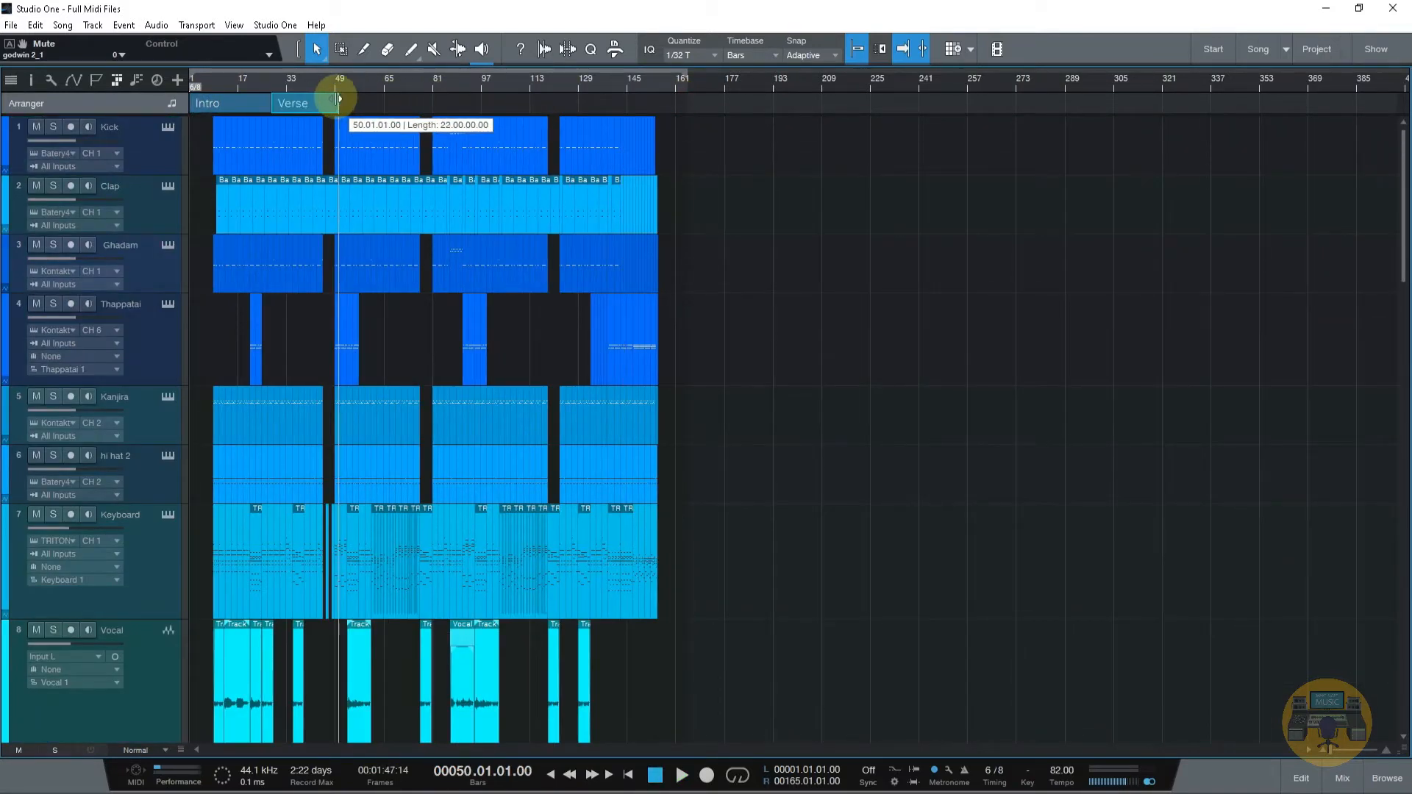
{"action": "double_click", "coordinate": [378, 104]}
{"action": "left_click_drag", "start_coordinate": [690, 100], "coordinate": [432, 101]}
Add shortened Bridge, Outro and second Verse sections after the Chorus, ending the last one at bar 138
{"action": "double_click", "coordinate": [618, 108]}
{"action": "left_click_drag", "start_coordinate": [679, 104], "coordinate": [500, 103]}
{"action": "double_click", "coordinate": [544, 103]}
{"action": "left_click_drag", "start_coordinate": [686, 103], "coordinate": [572, 103]}
{"action": "double_click", "coordinate": [624, 103]}
{"action": "left_click_drag", "start_coordinate": [688, 102], "coordinate": [607, 97]}
Rename the Verse section that follows the Intro as Interlude
{"action": "right_click", "coordinate": [290, 103]}
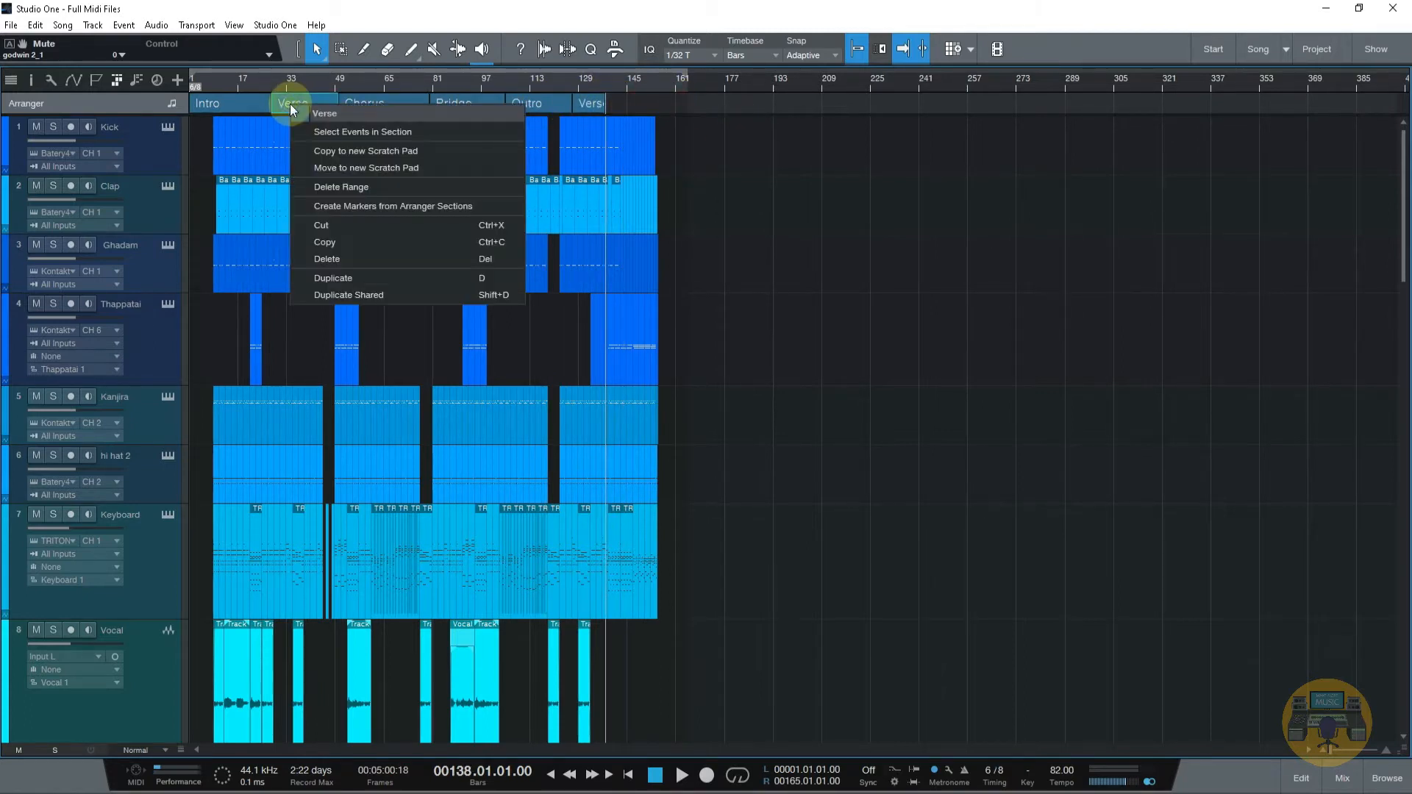
{"action": "left_click", "coordinate": [322, 112]}
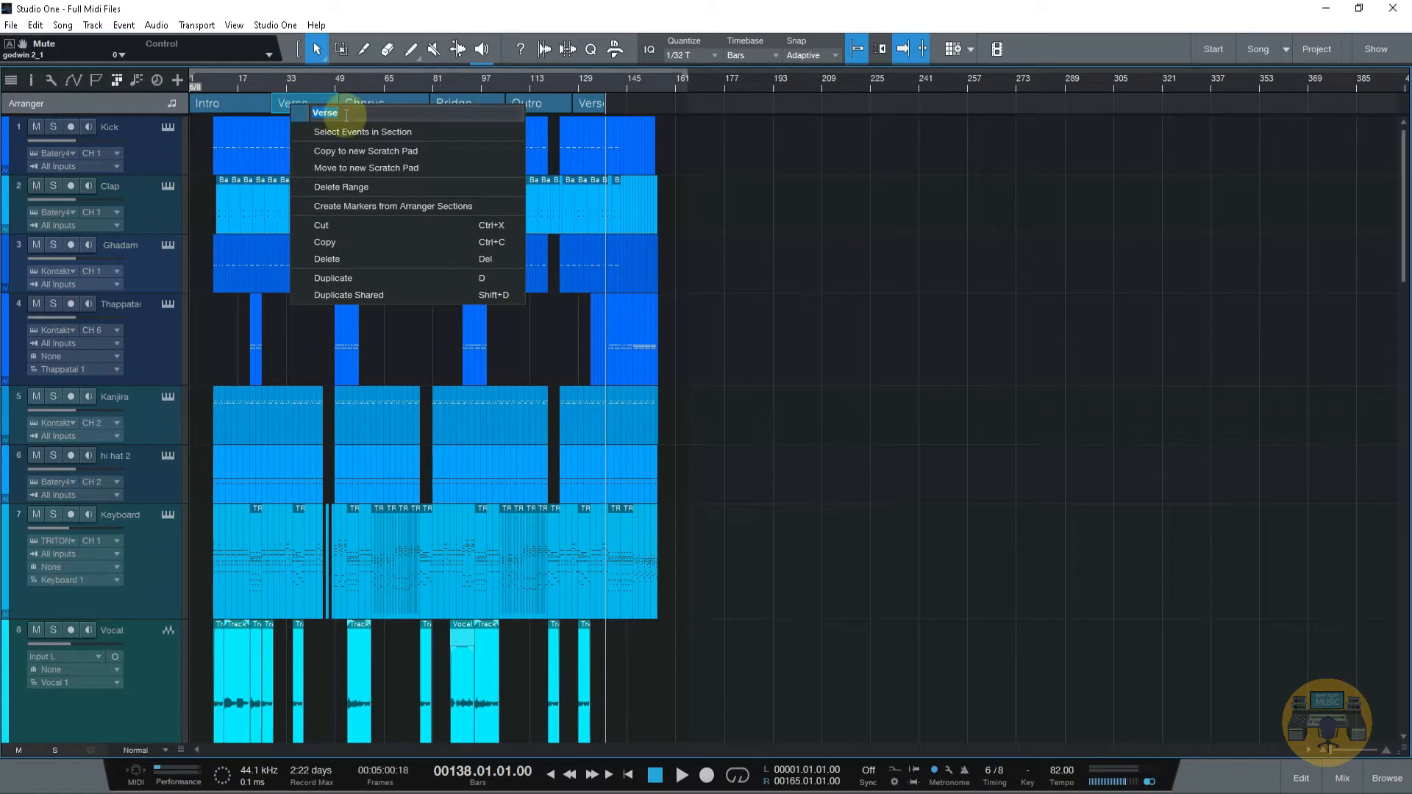
{"action": "left_click", "coordinate": [879, 163]}
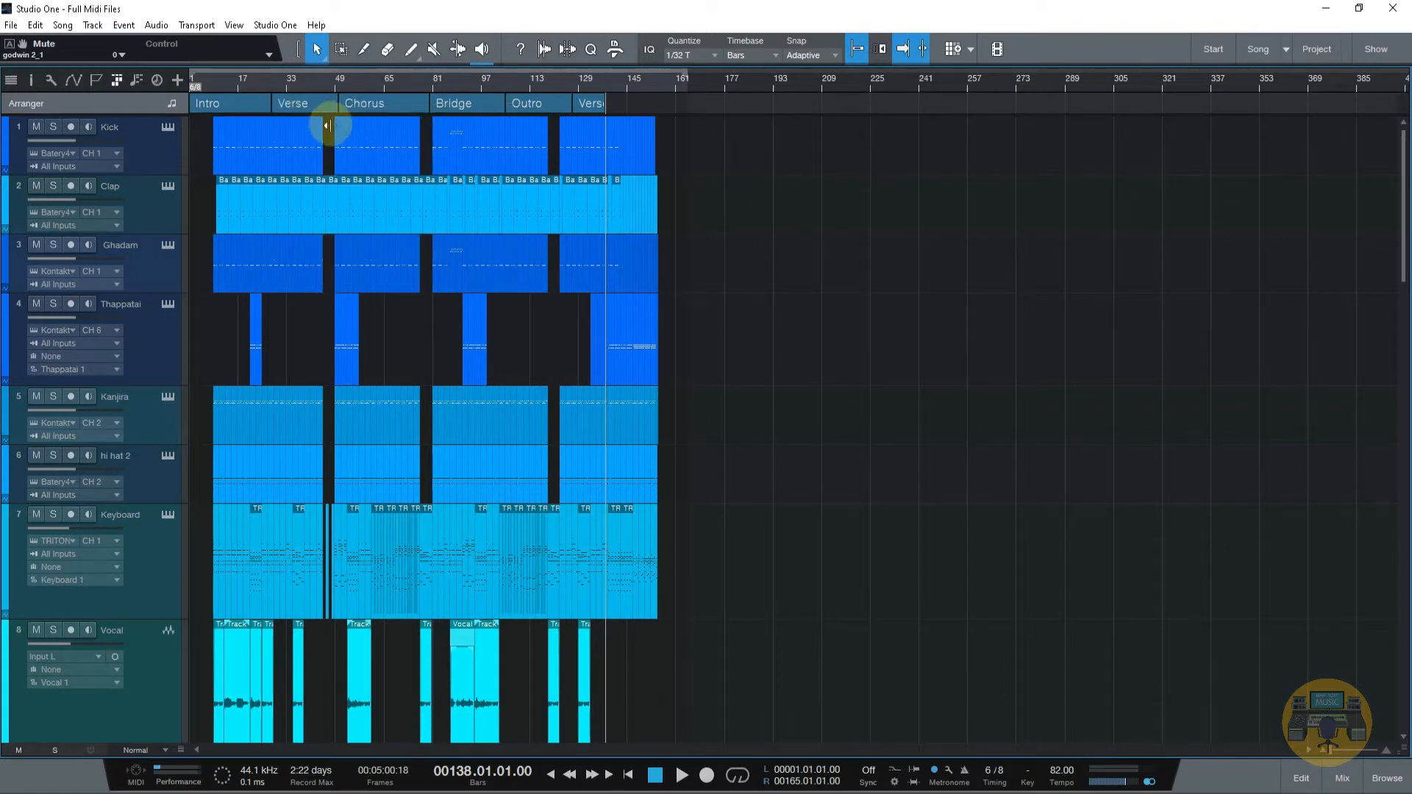
{"action": "right_click", "coordinate": [308, 108]}
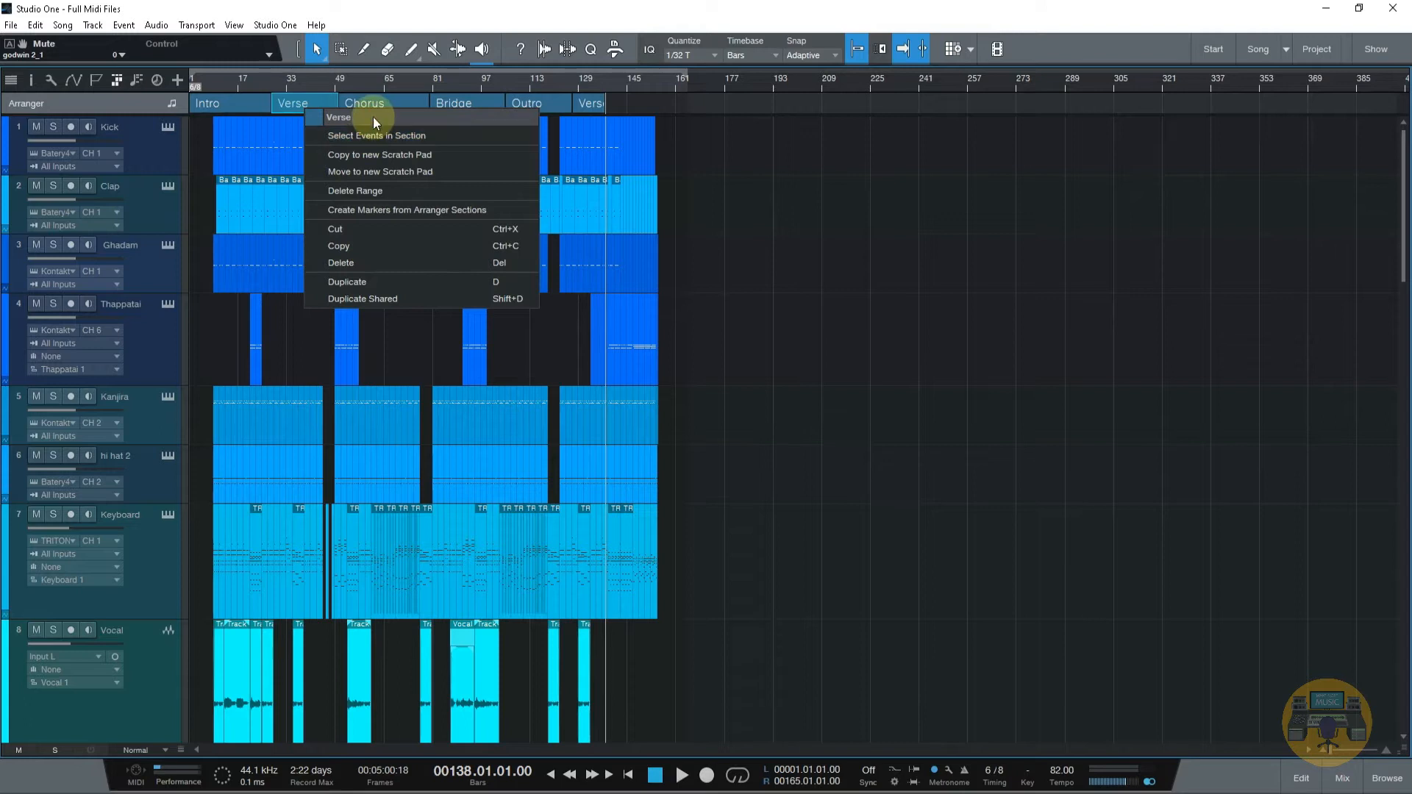
{"action": "left_click", "coordinate": [334, 116]}
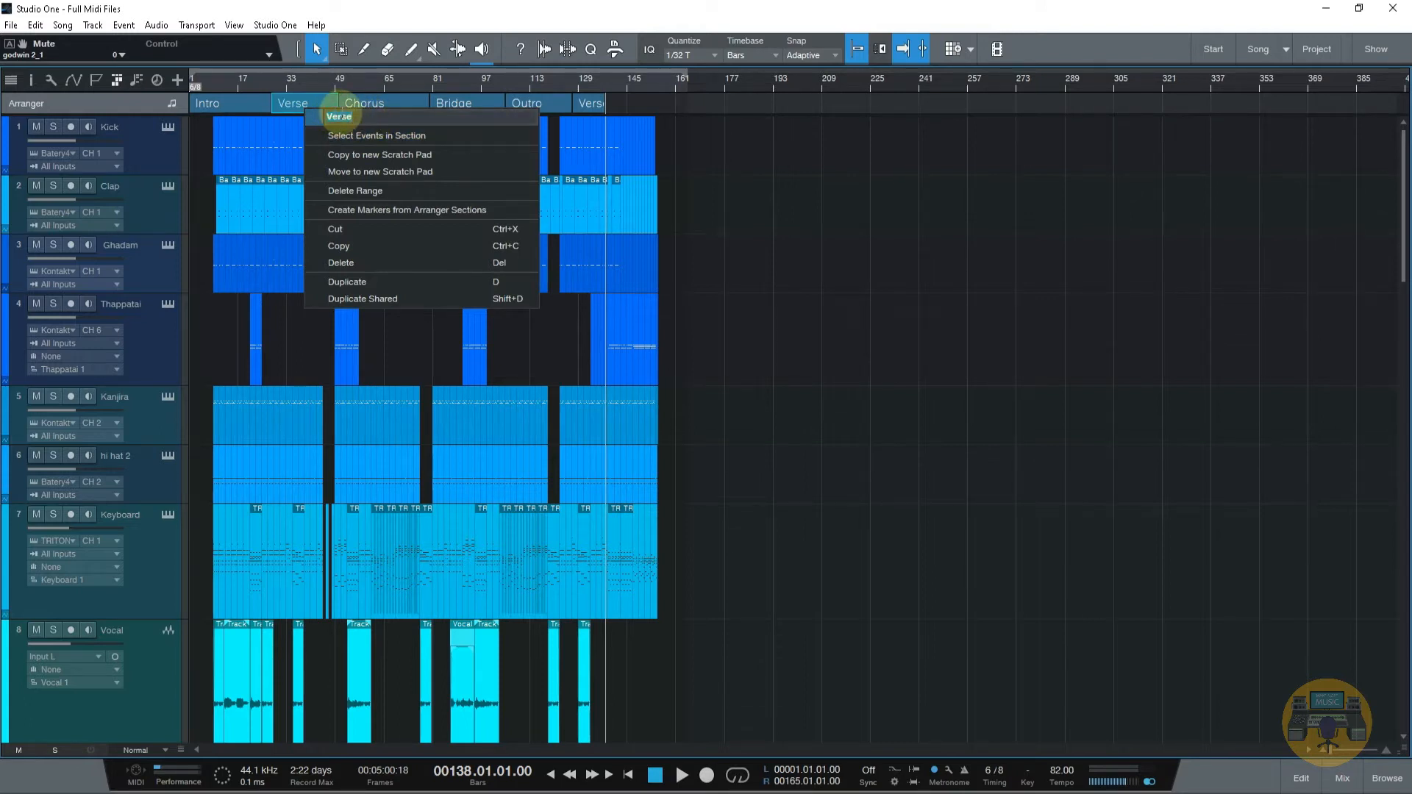
{"action": "type", "text": "Interlude"}
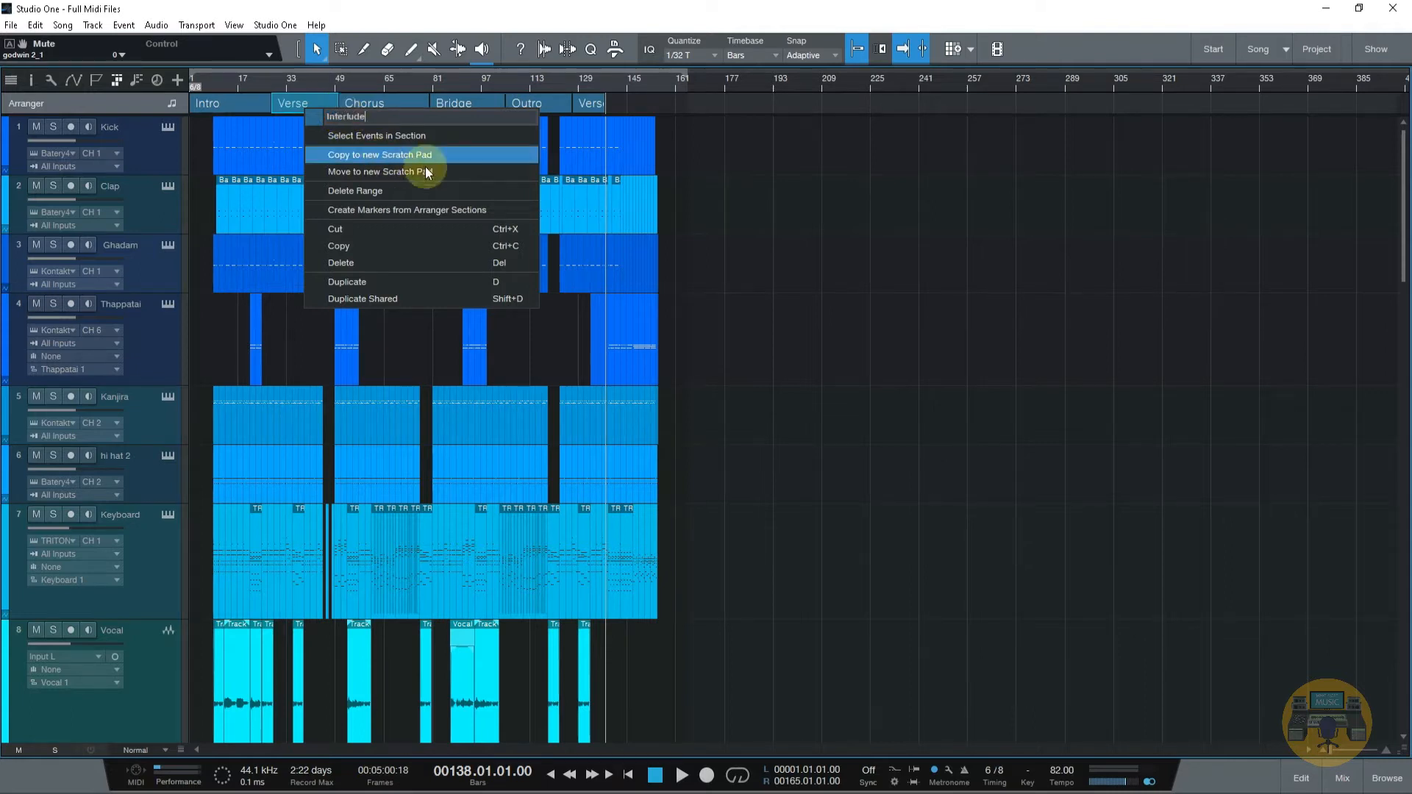
{"action": "left_click", "coordinate": [880, 176]}
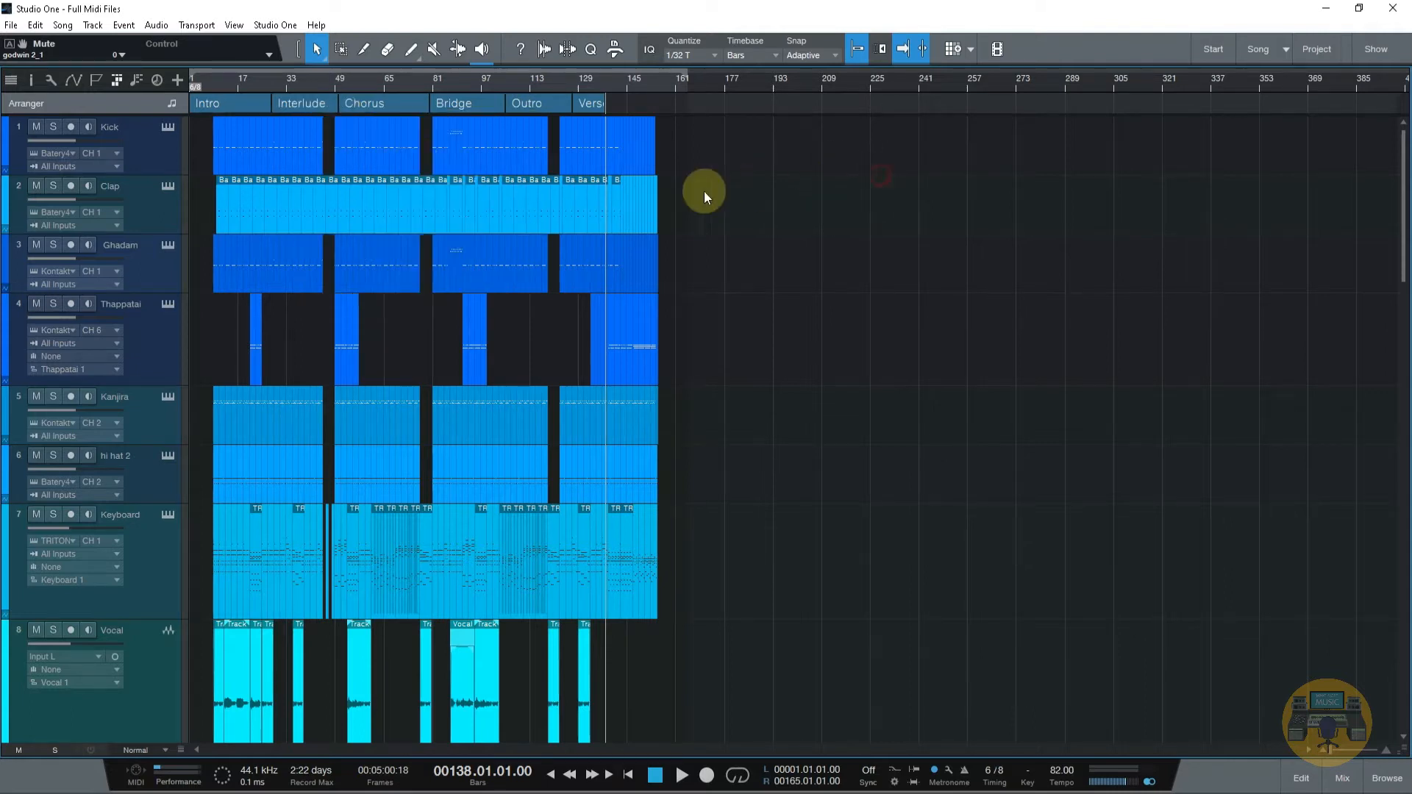
Rename the Chorus section as Verse 1
{"action": "right_click", "coordinate": [372, 102]}
{"action": "left_click", "coordinate": [401, 113]}
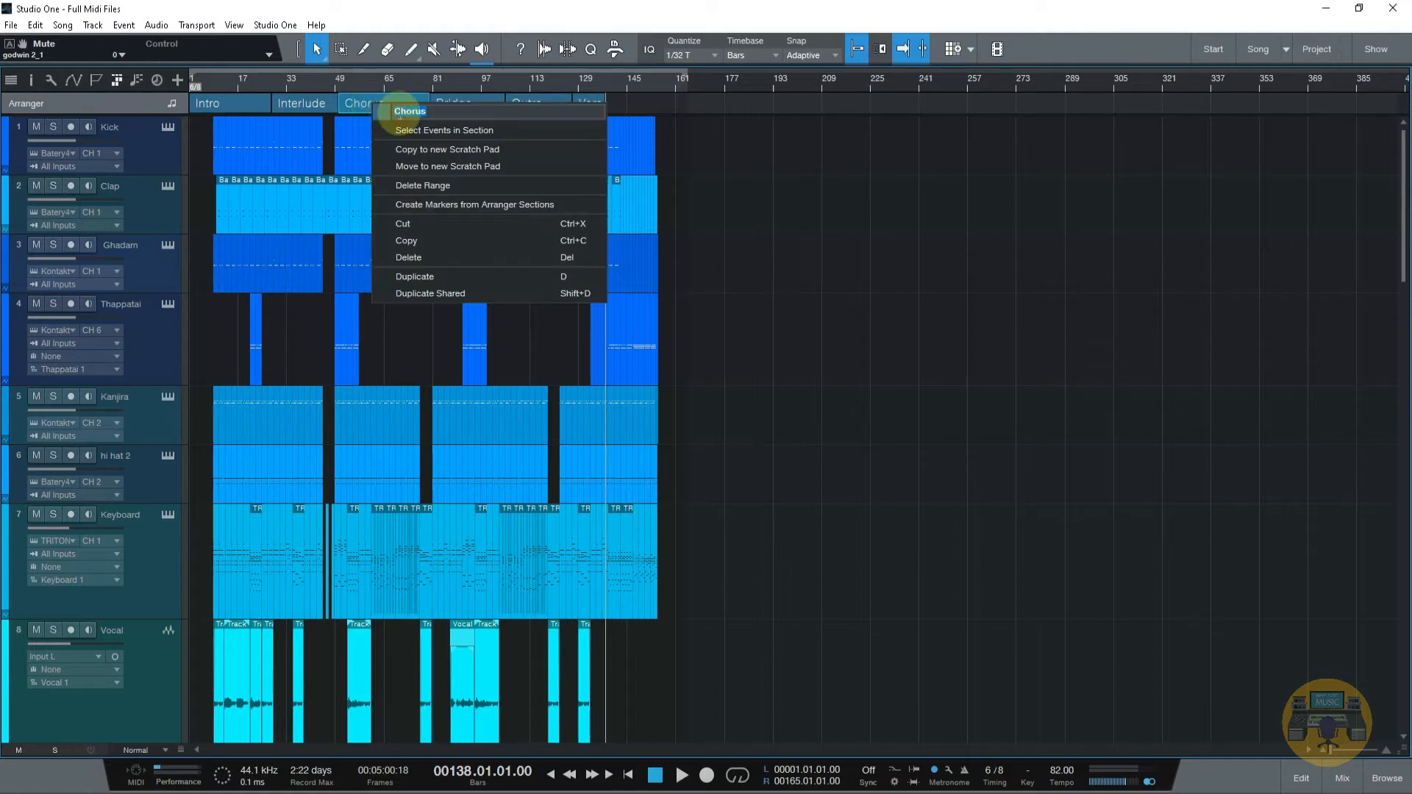
{"action": "type", "text": "Verse 1"}
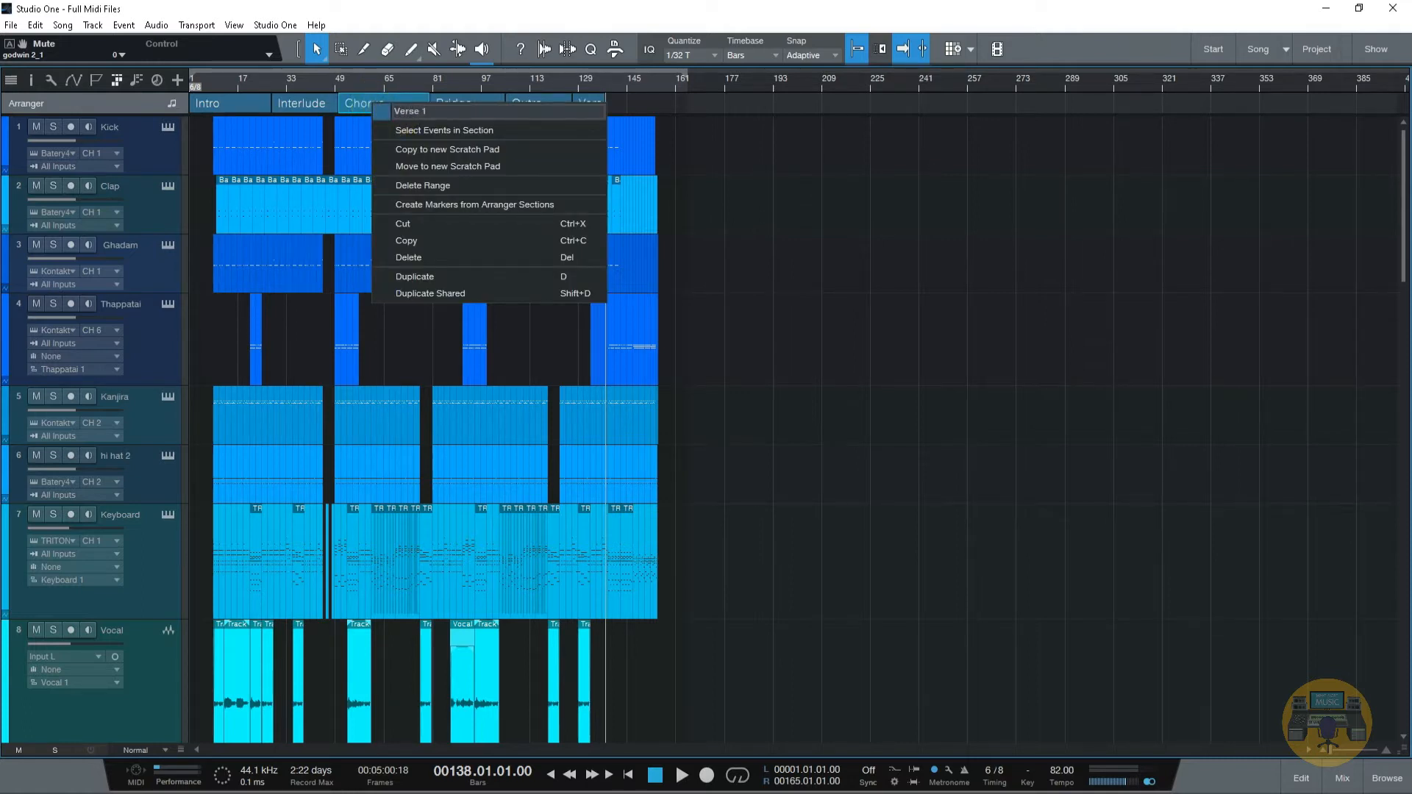
{"action": "left_click", "coordinate": [765, 160]}
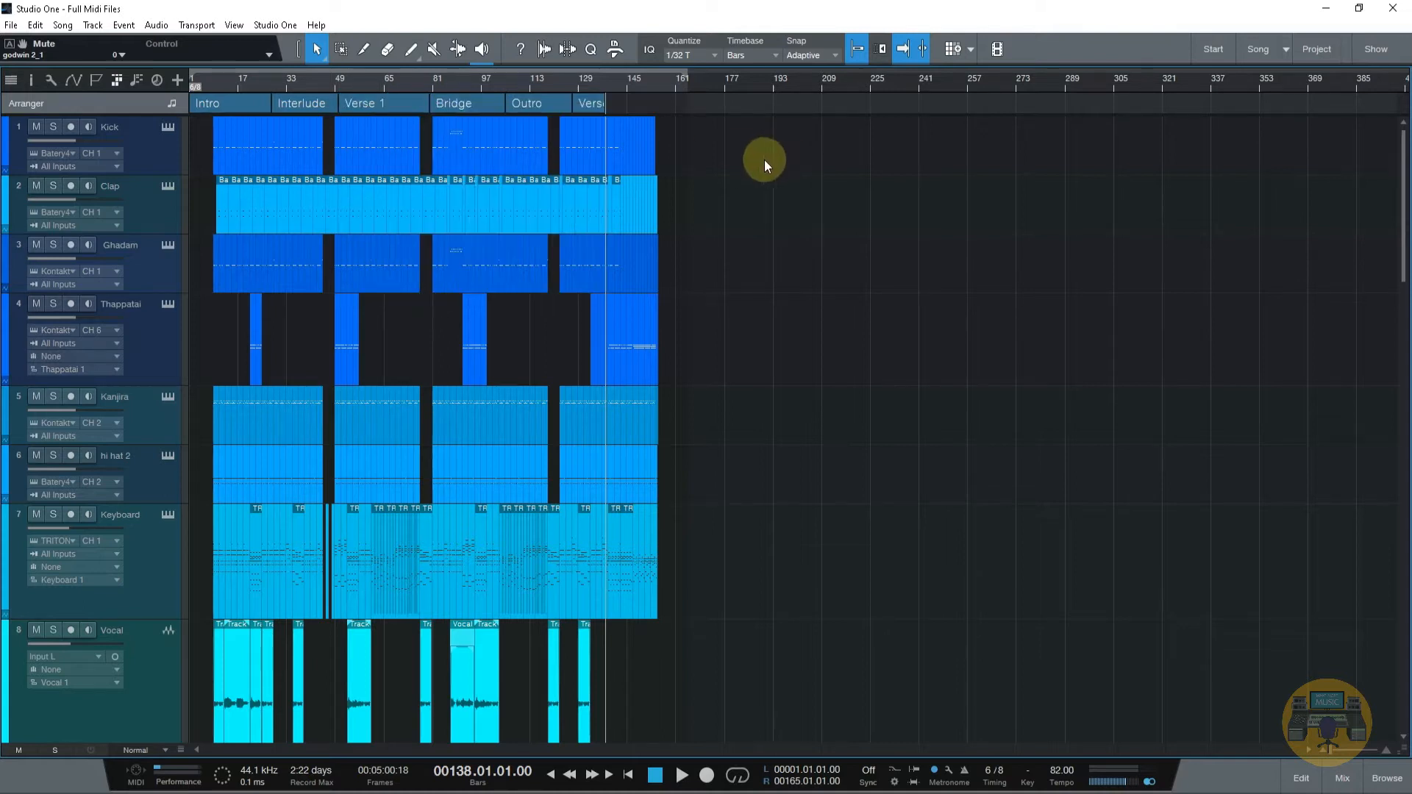
Undo the section renames, the newly added sections and the deletion of the original arranger sections
{"action": "key", "text": "ctrl+z"}
{"action": "key", "text": "ctrl+z"}
{"action": "key", "text": "ctrl+z"}
{"action": "key", "text": "ctrl+z"}
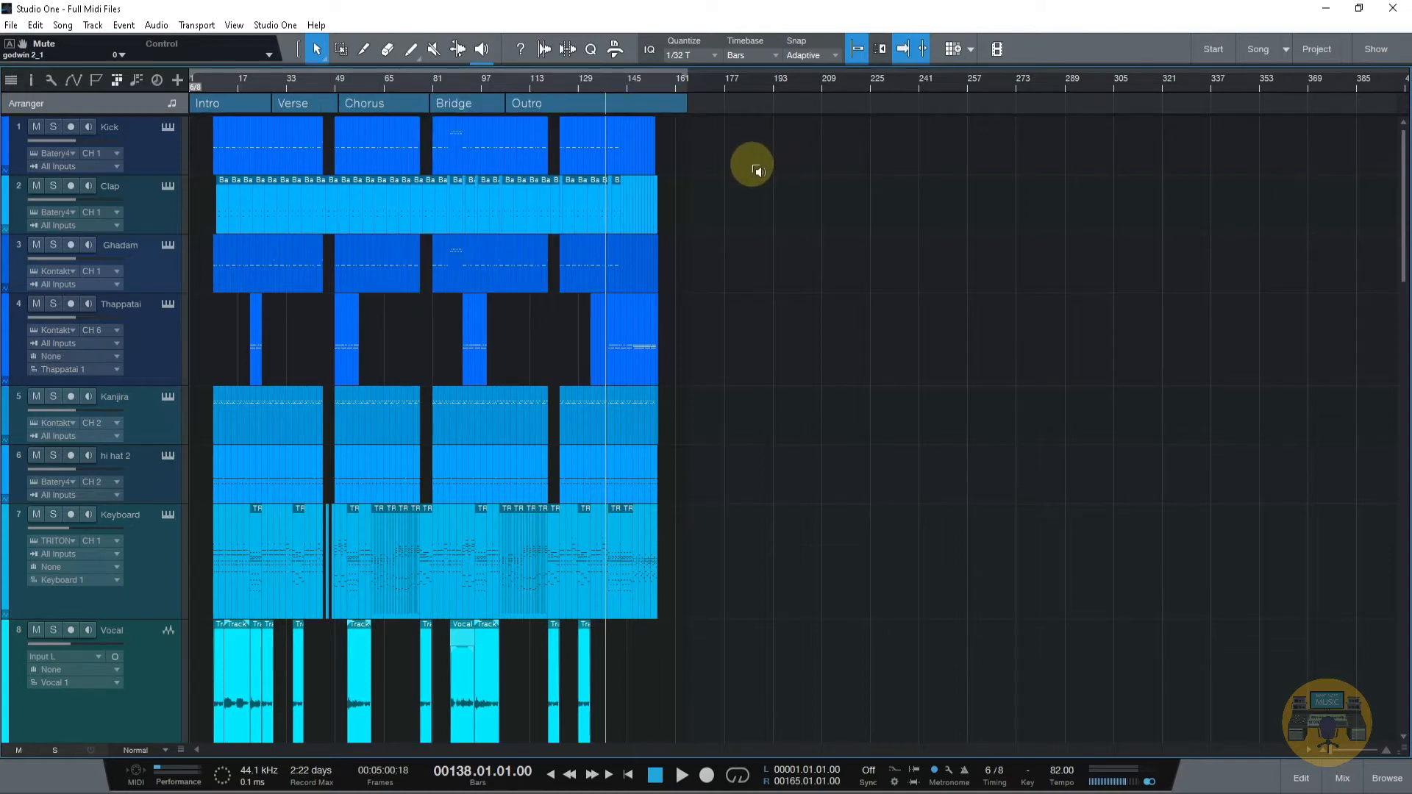
{"action": "key", "text": "ctrl+z"}
{"action": "key", "text": "ctrl+z"}
{"action": "key", "text": "ctrl+z"}
{"action": "key", "text": "ctrl+z"}
{"action": "key", "text": "ctrl+z"}
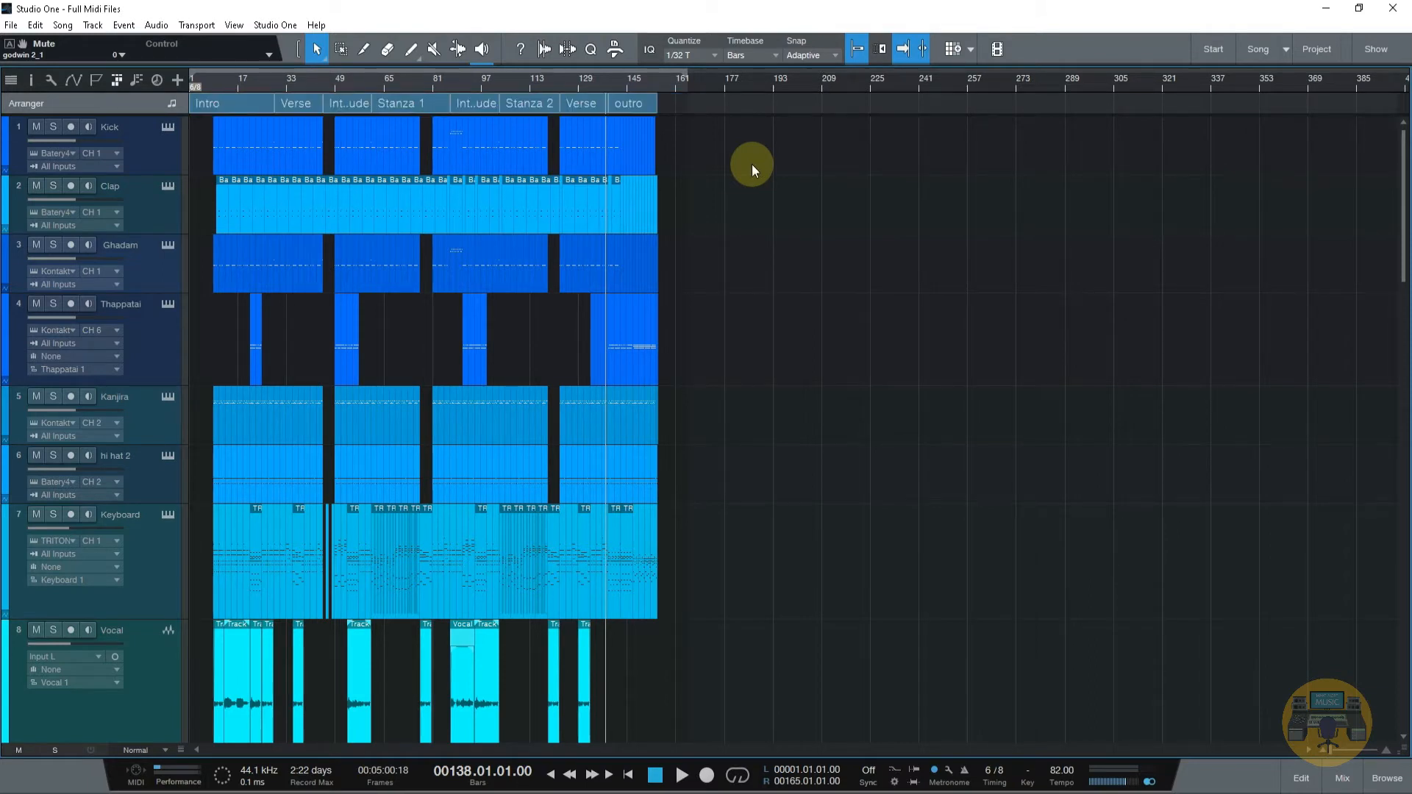
Rename the Interlude 3 section between Stanza 1 and Stanza 2 as Interlude 2
{"action": "left_click", "coordinate": [288, 101]}
{"action": "left_click", "coordinate": [338, 104]}
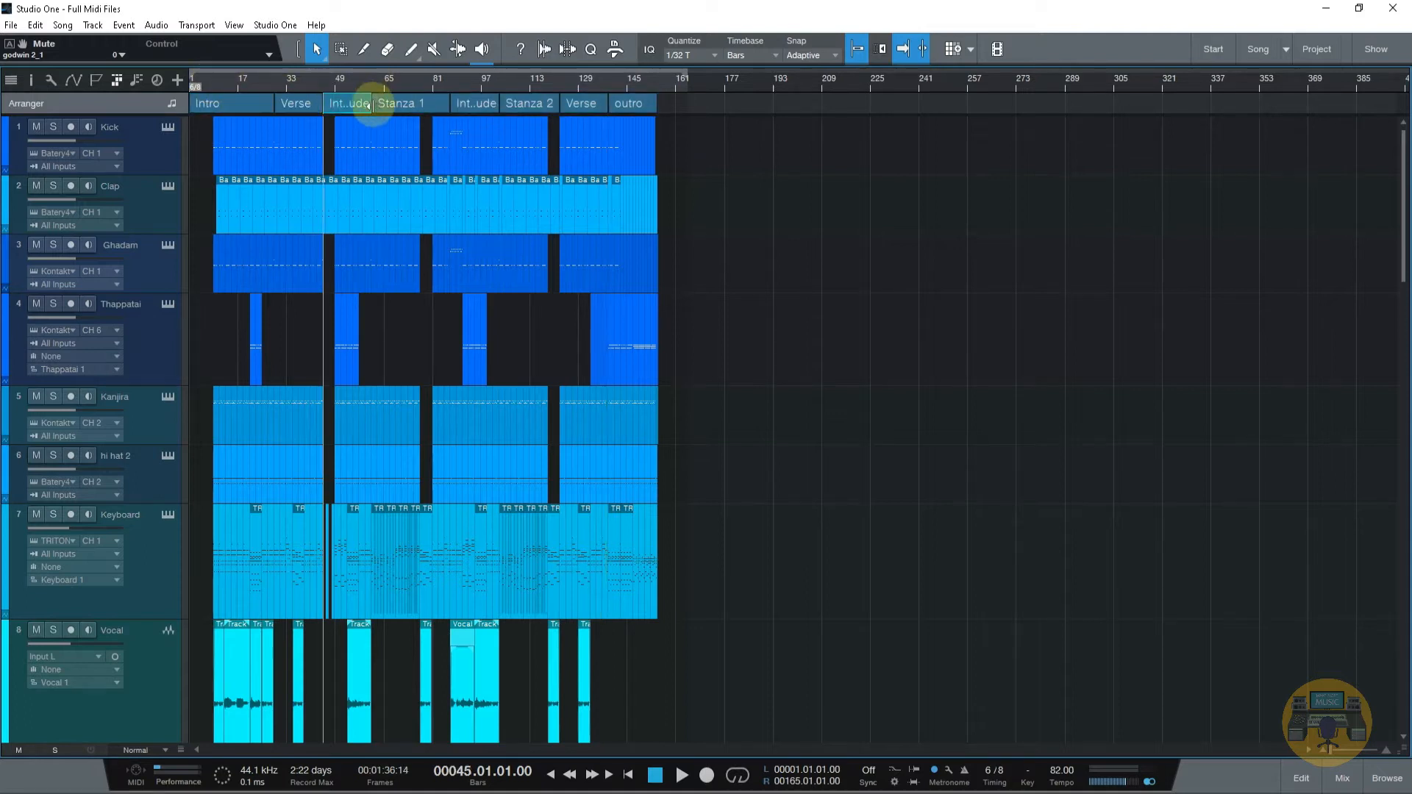
{"action": "left_click_drag", "start_coordinate": [377, 85], "coordinate": [393, 95]}
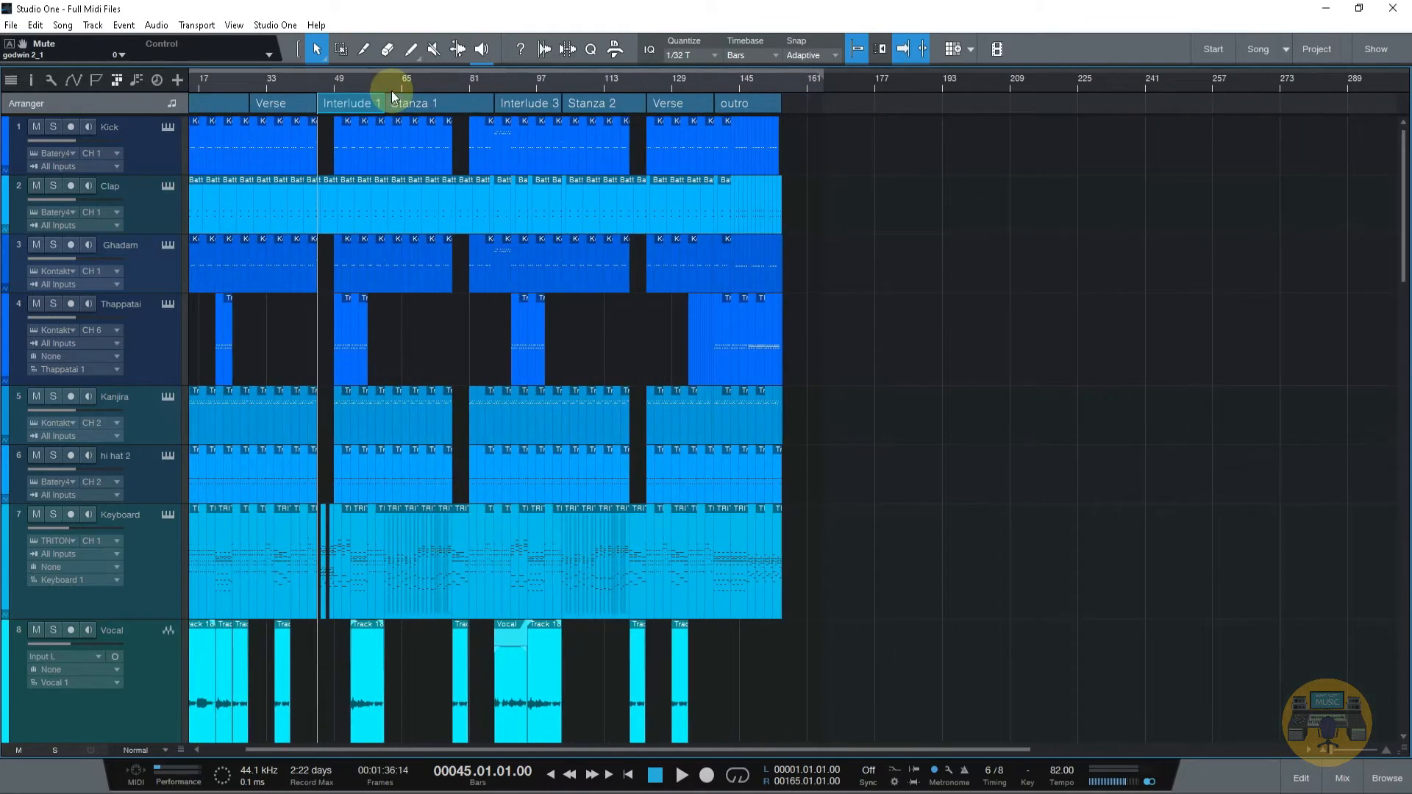
{"action": "left_click", "coordinate": [558, 103]}
{"action": "right_click", "coordinate": [541, 105]}
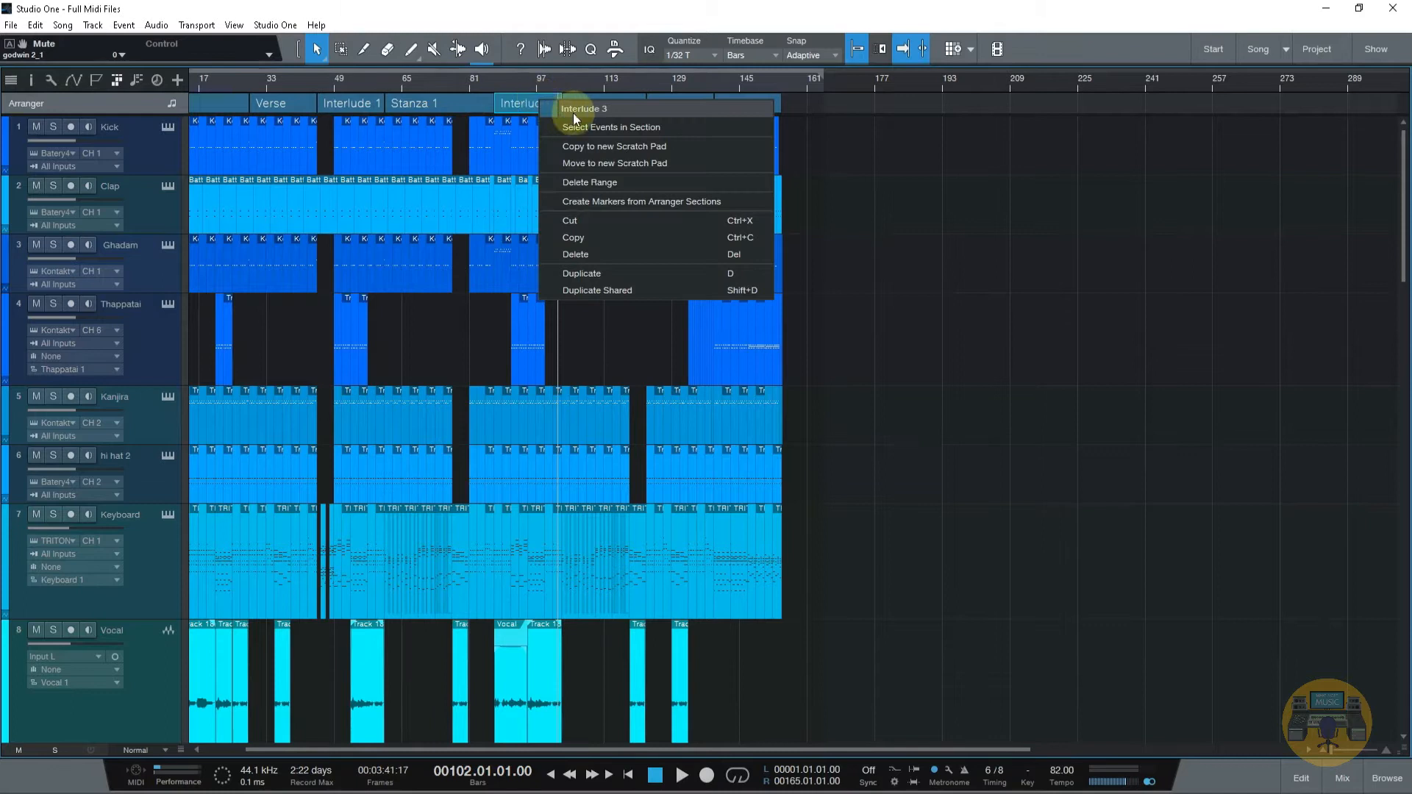
{"action": "left_click", "coordinate": [612, 109]}
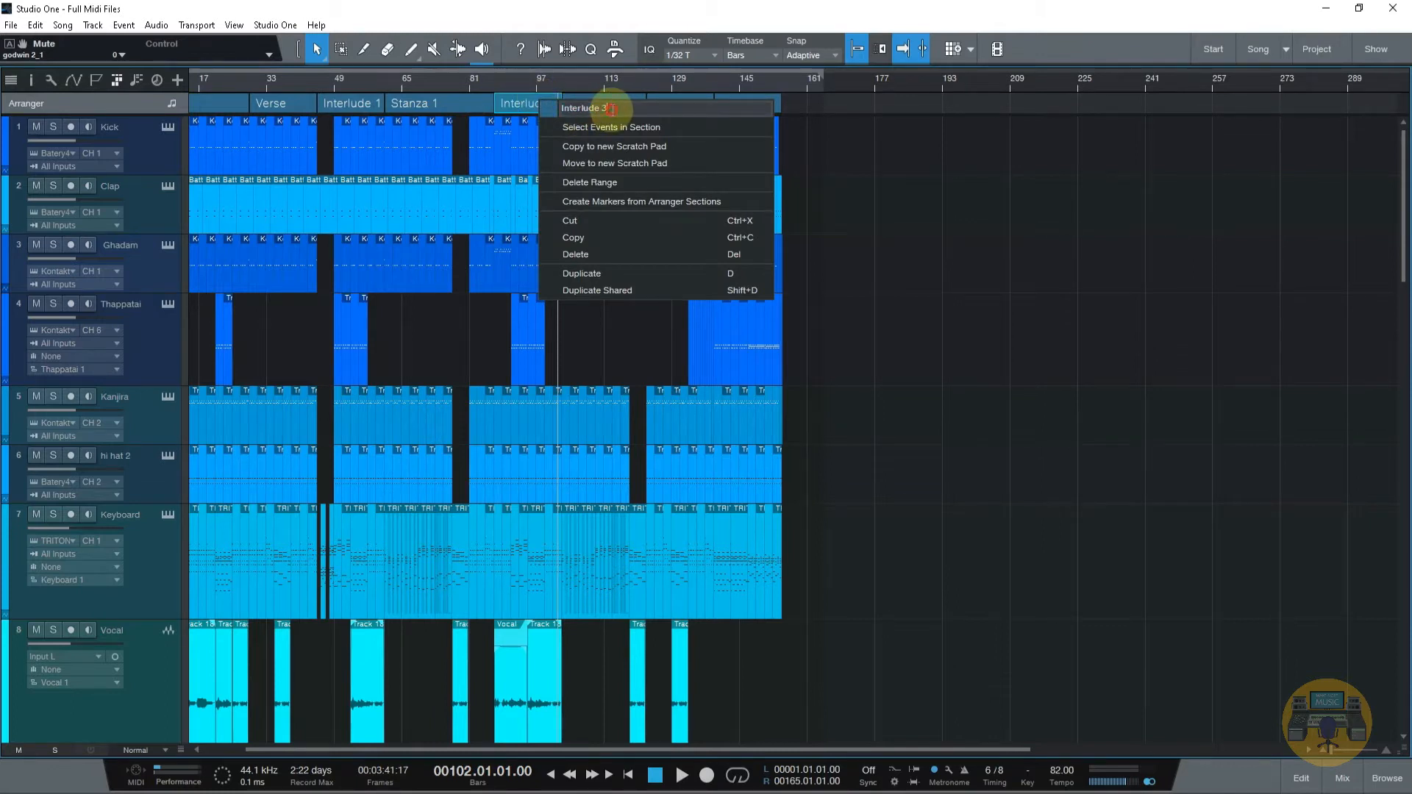
{"action": "type", "text": "Stanza 2"}
{"action": "key", "text": "Return"}
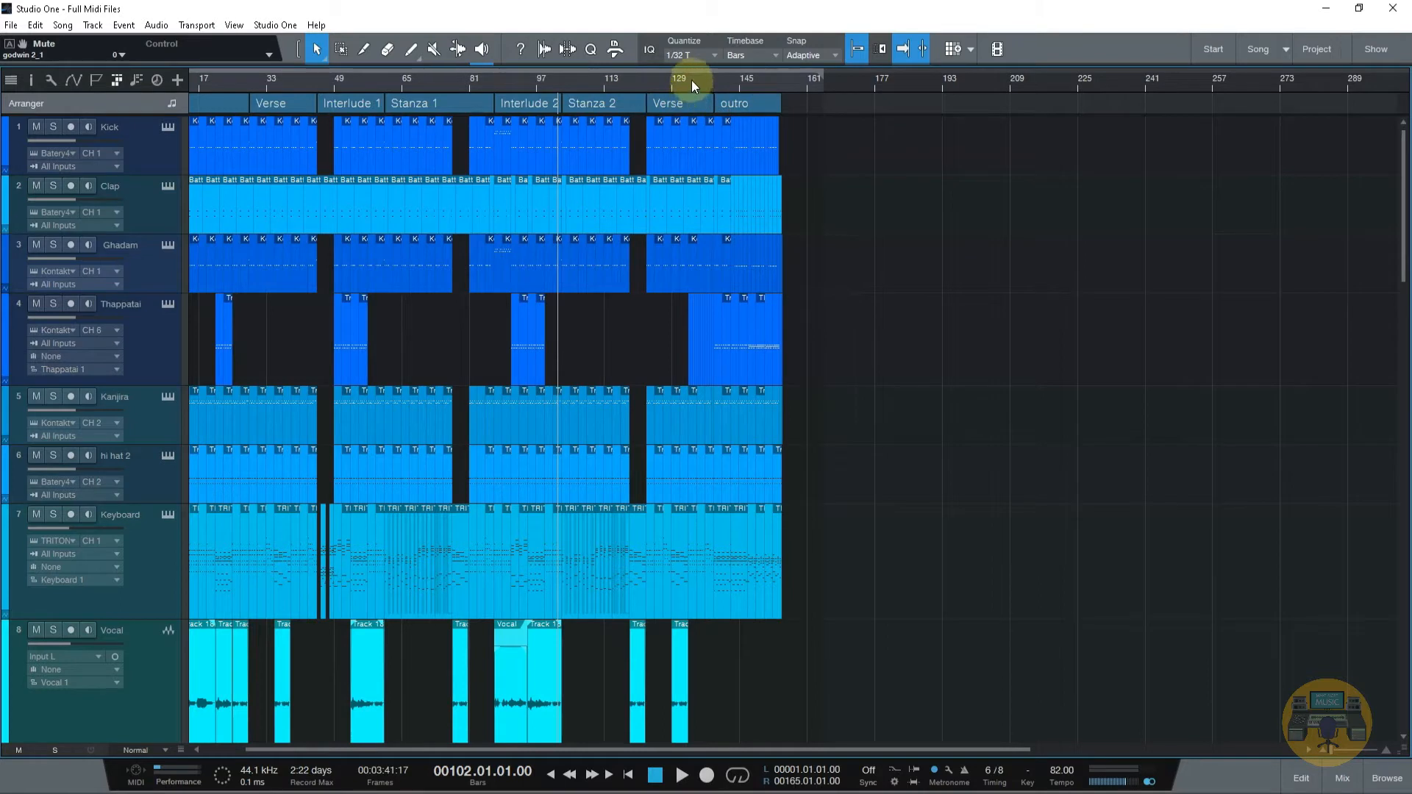
Select the events under the first Verse section across the tracks, from bar 29 to bar 45
{"action": "left_click_drag", "start_coordinate": [691, 82], "coordinate": [700, 60]}
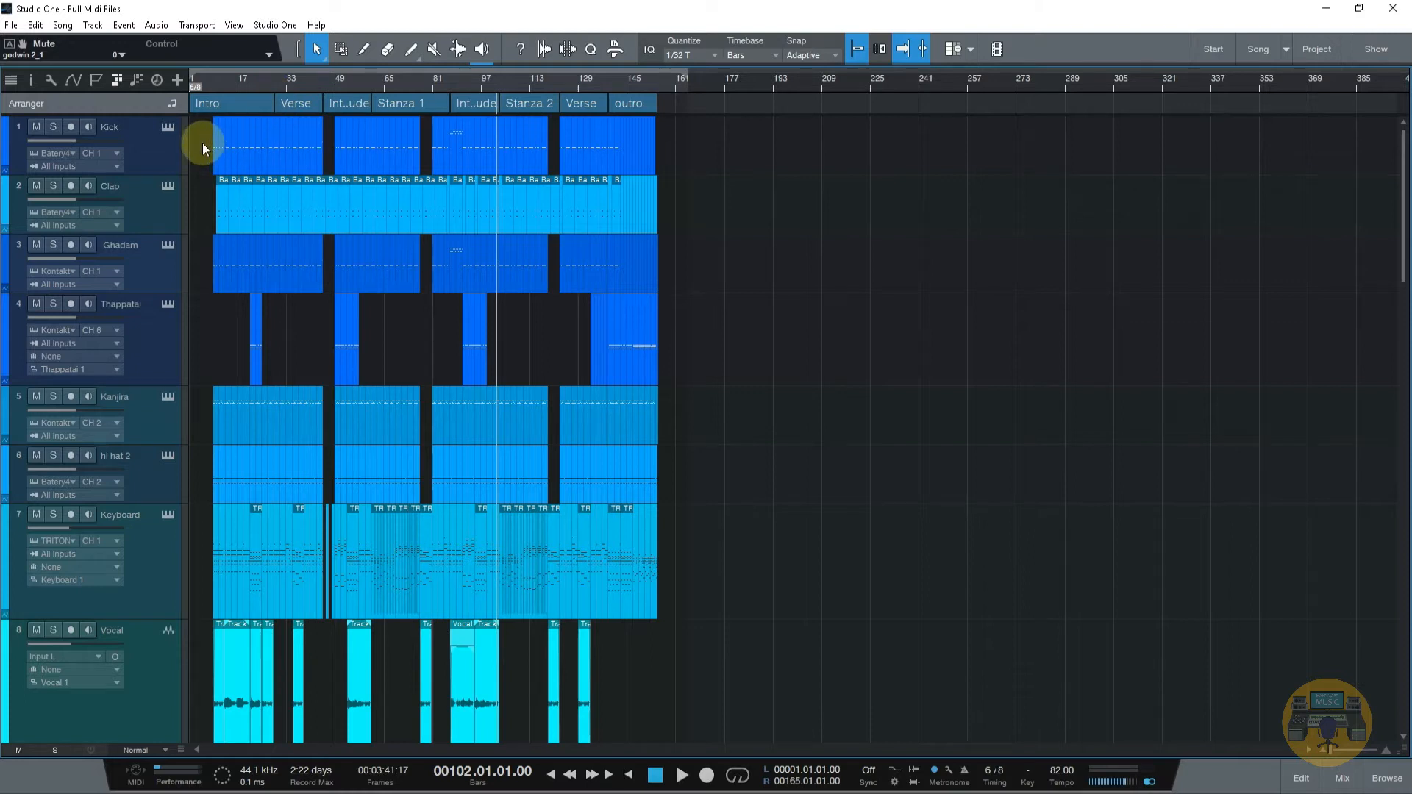
{"action": "mouse_move", "coordinate": [284, 81]}
{"action": "left_mouse_down"}
{"action": "mouse_move", "coordinate": [277, 107]}
{"action": "mouse_move", "coordinate": [307, 89]}
{"action": "left_mouse_up"}
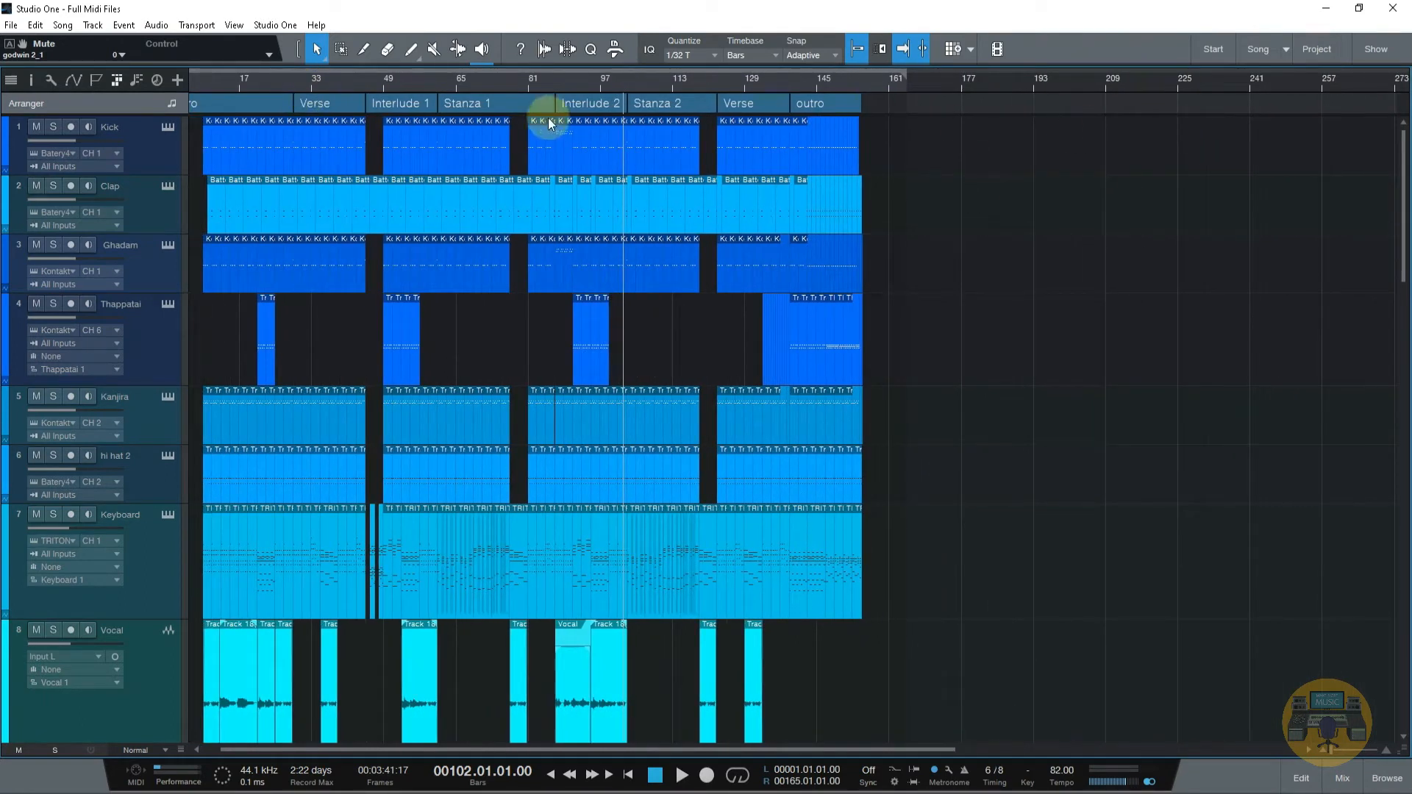
{"action": "left_click_drag", "start_coordinate": [374, 139], "coordinate": [294, 598]}
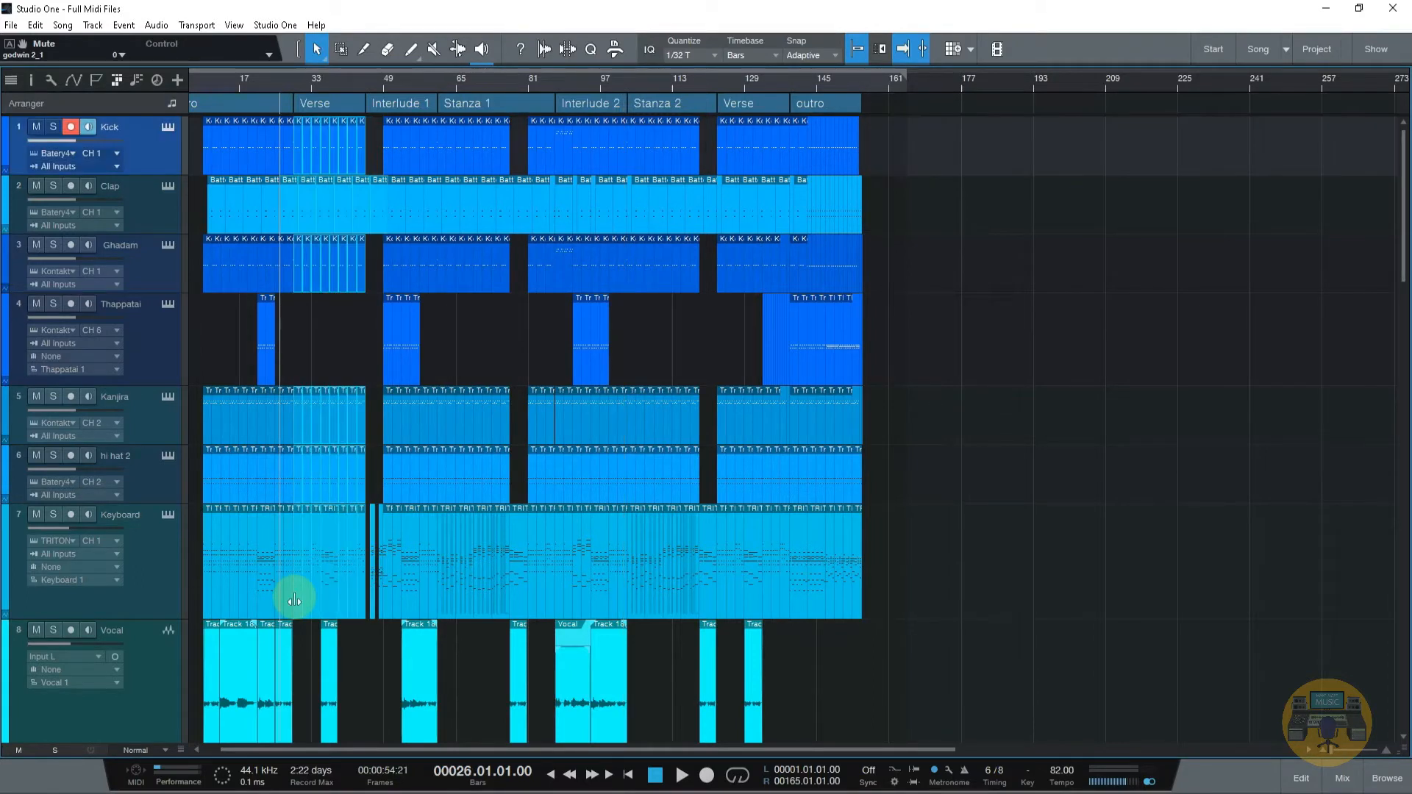
{"action": "left_click_drag", "start_coordinate": [292, 78], "coordinate": [293, 119]}
{"action": "scroll", "coordinate": [367, 192], "scroll_direction": "down", "scroll_amount": 5}
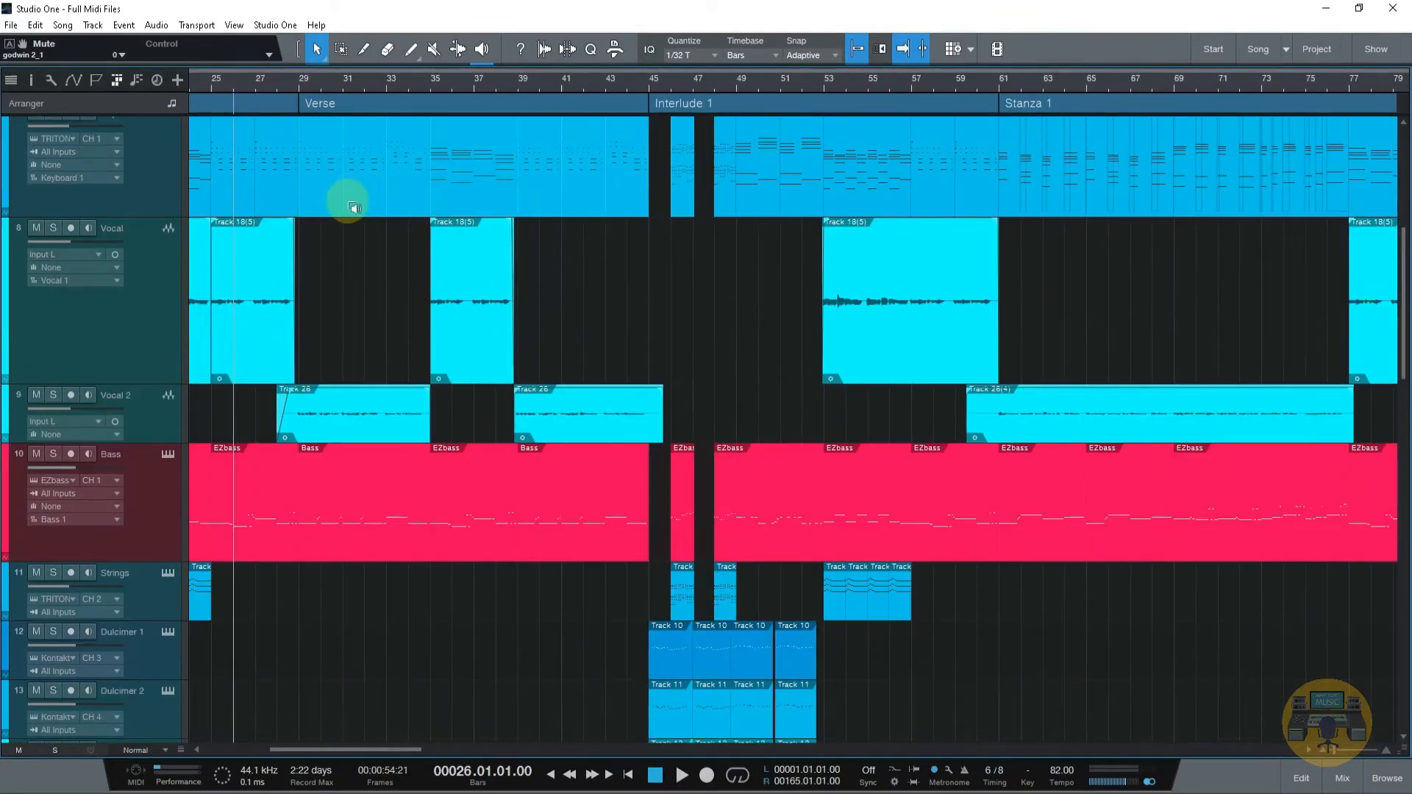
{"action": "left_click_drag", "start_coordinate": [311, 91], "coordinate": [285, 47]}
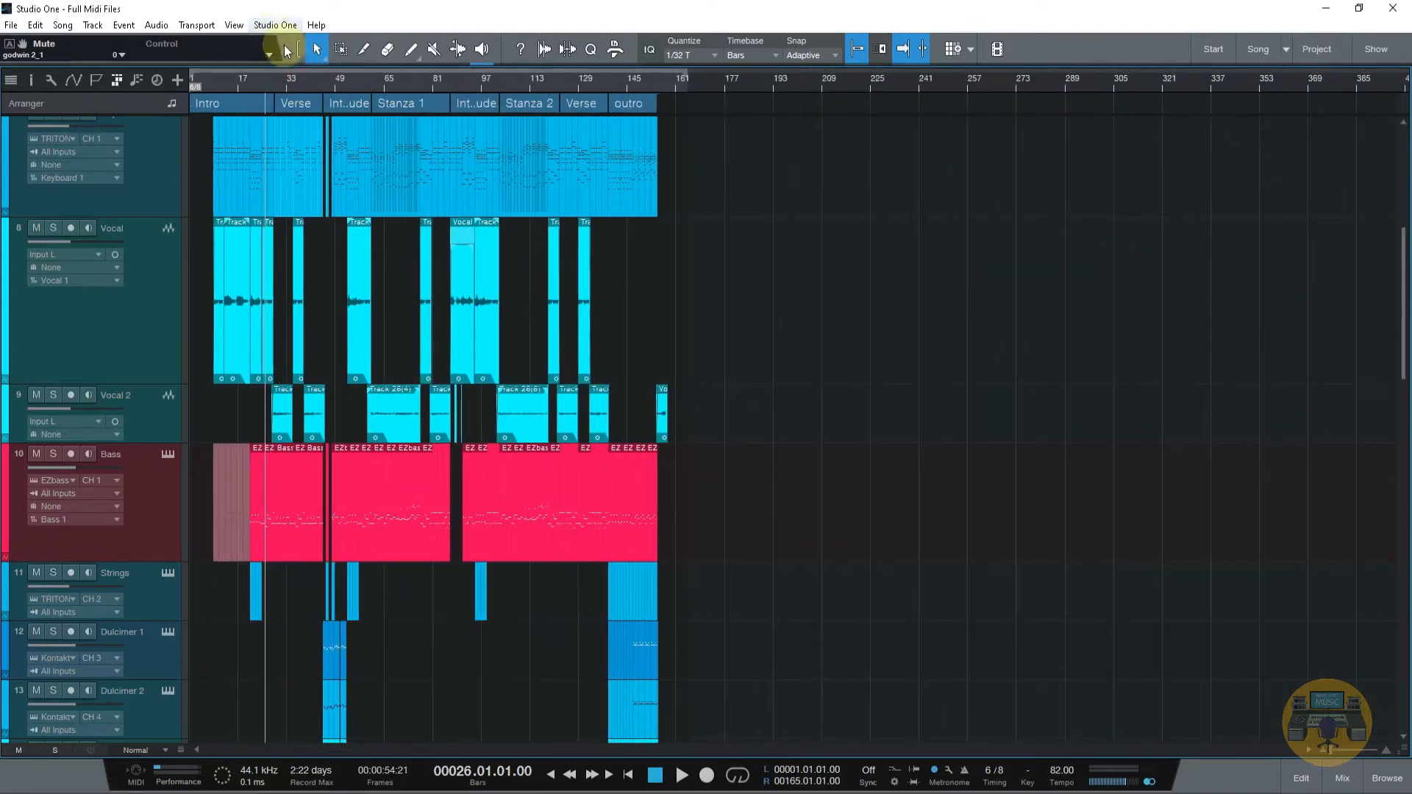
Paste the copied Verse events at bar 193, starting on the Thappatai track
{"action": "left_click", "coordinate": [772, 83]}
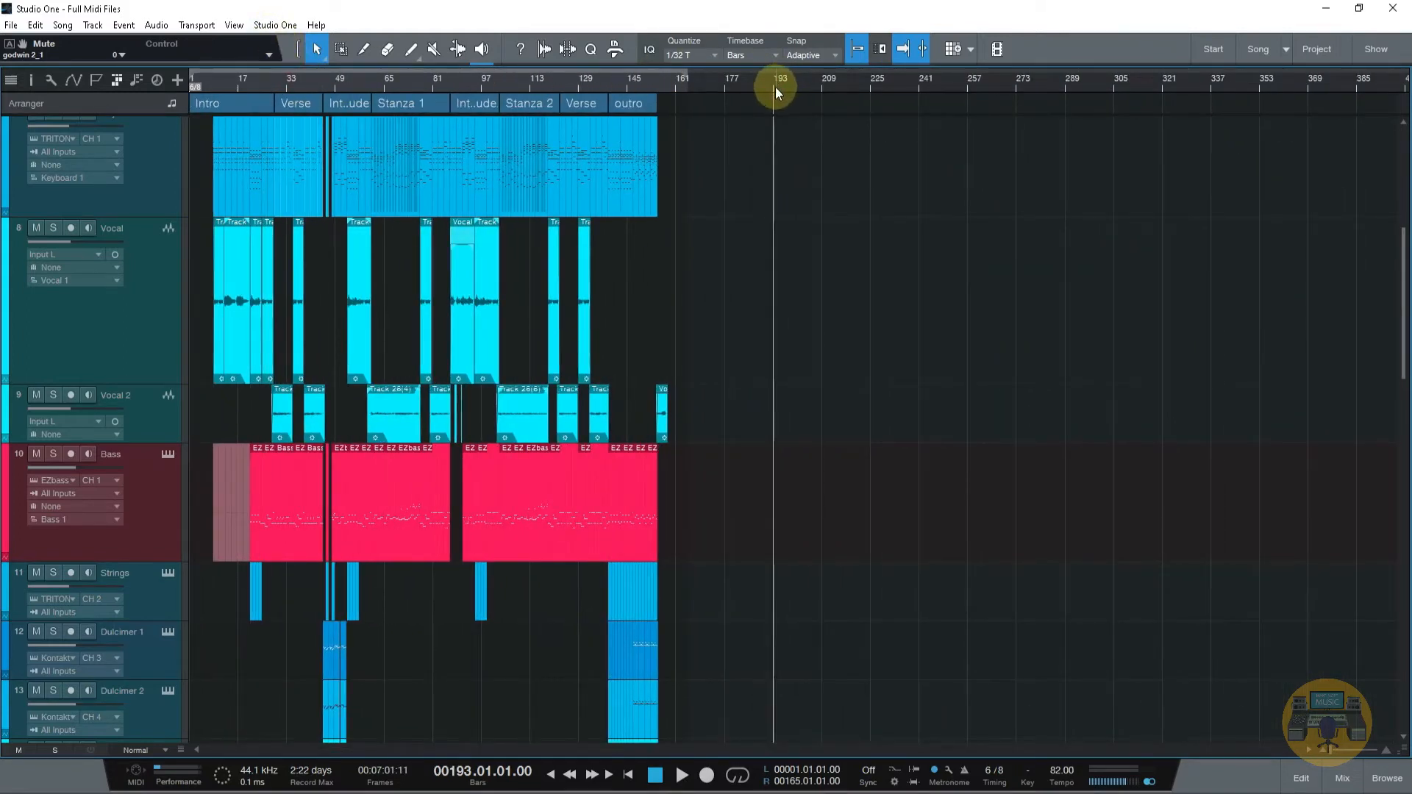
{"action": "scroll", "coordinate": [161, 157], "scroll_direction": "up", "scroll_amount": 6}
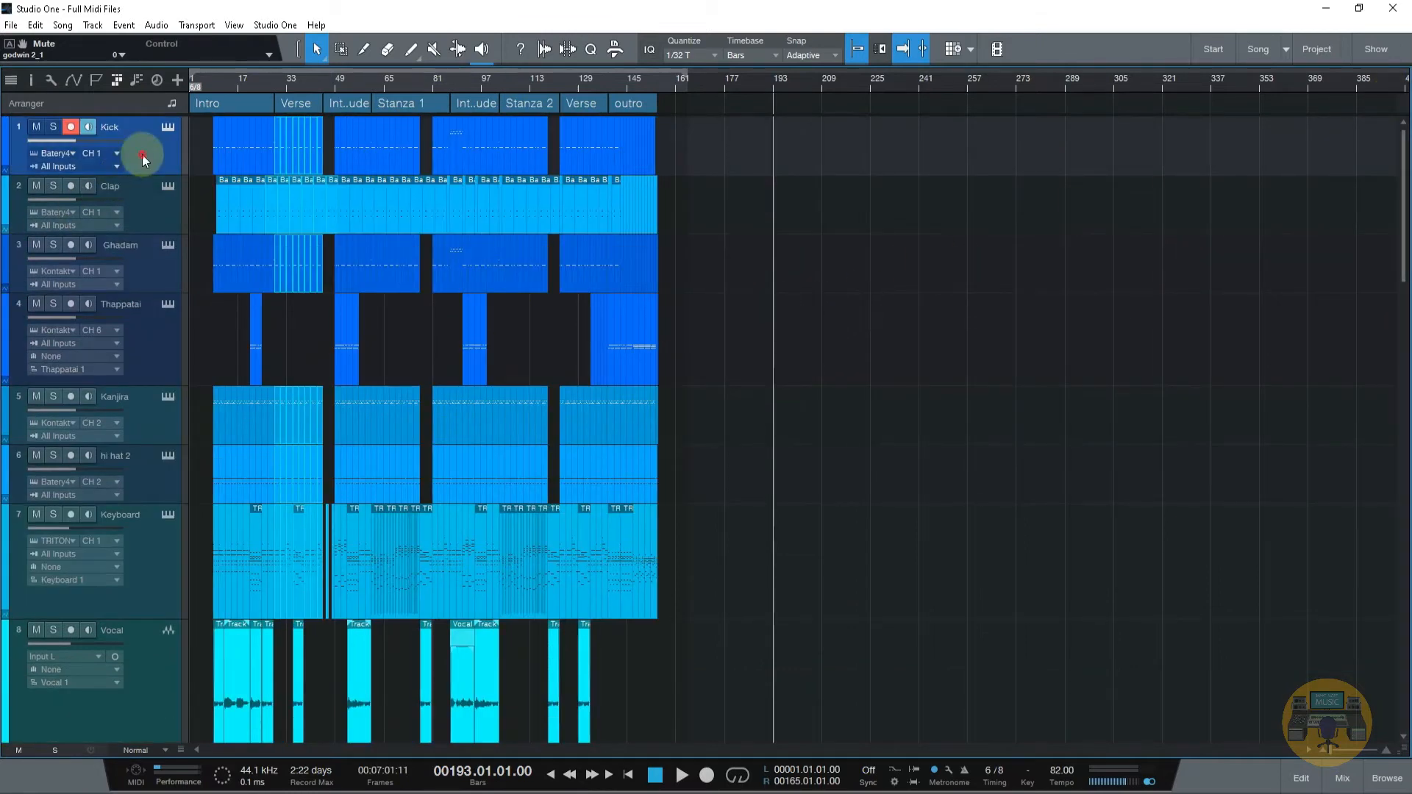
{"action": "left_click", "coordinate": [156, 359]}
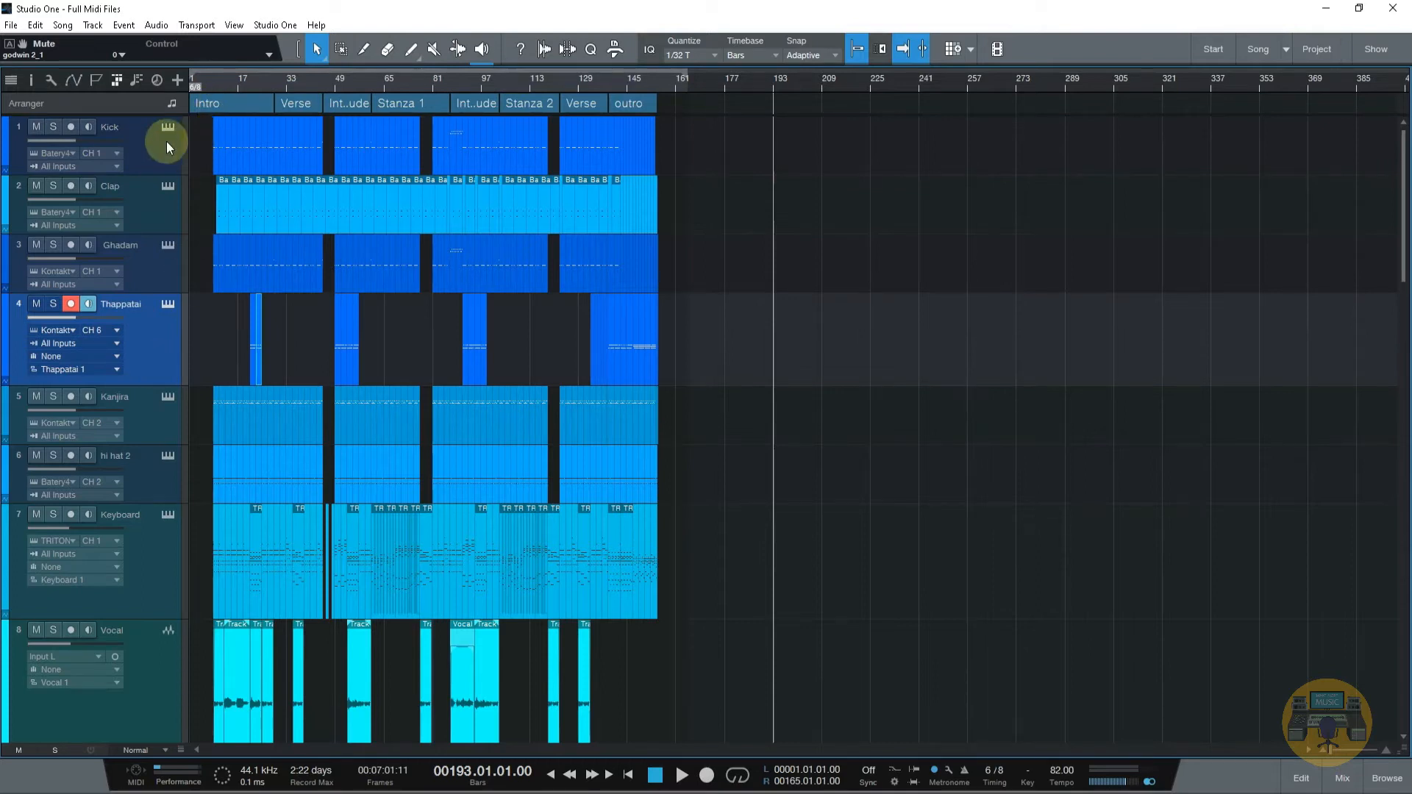
{"action": "key", "text": "ctrl+b"}
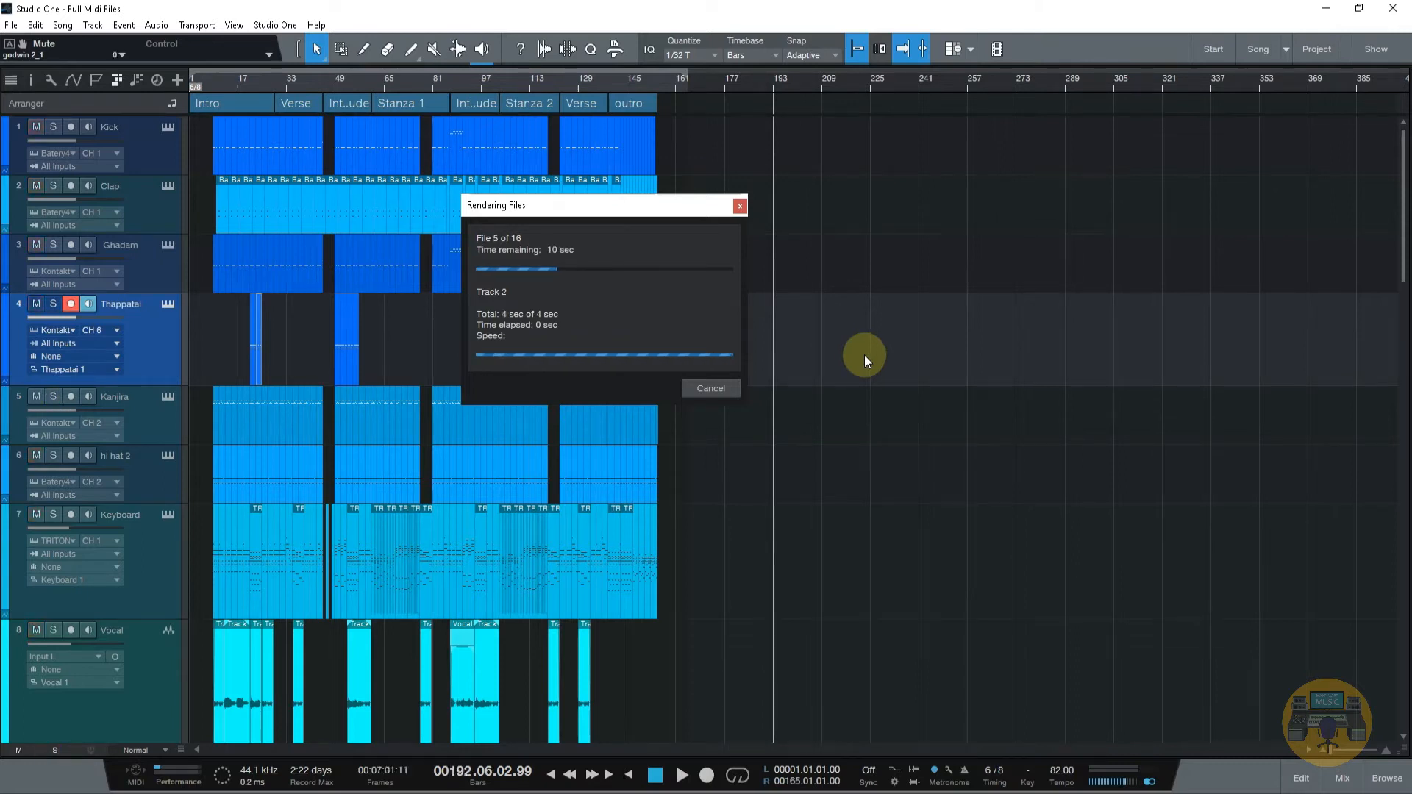
{"action": "left_click", "coordinate": [724, 388]}
{"action": "key", "text": "ctrl+v"}
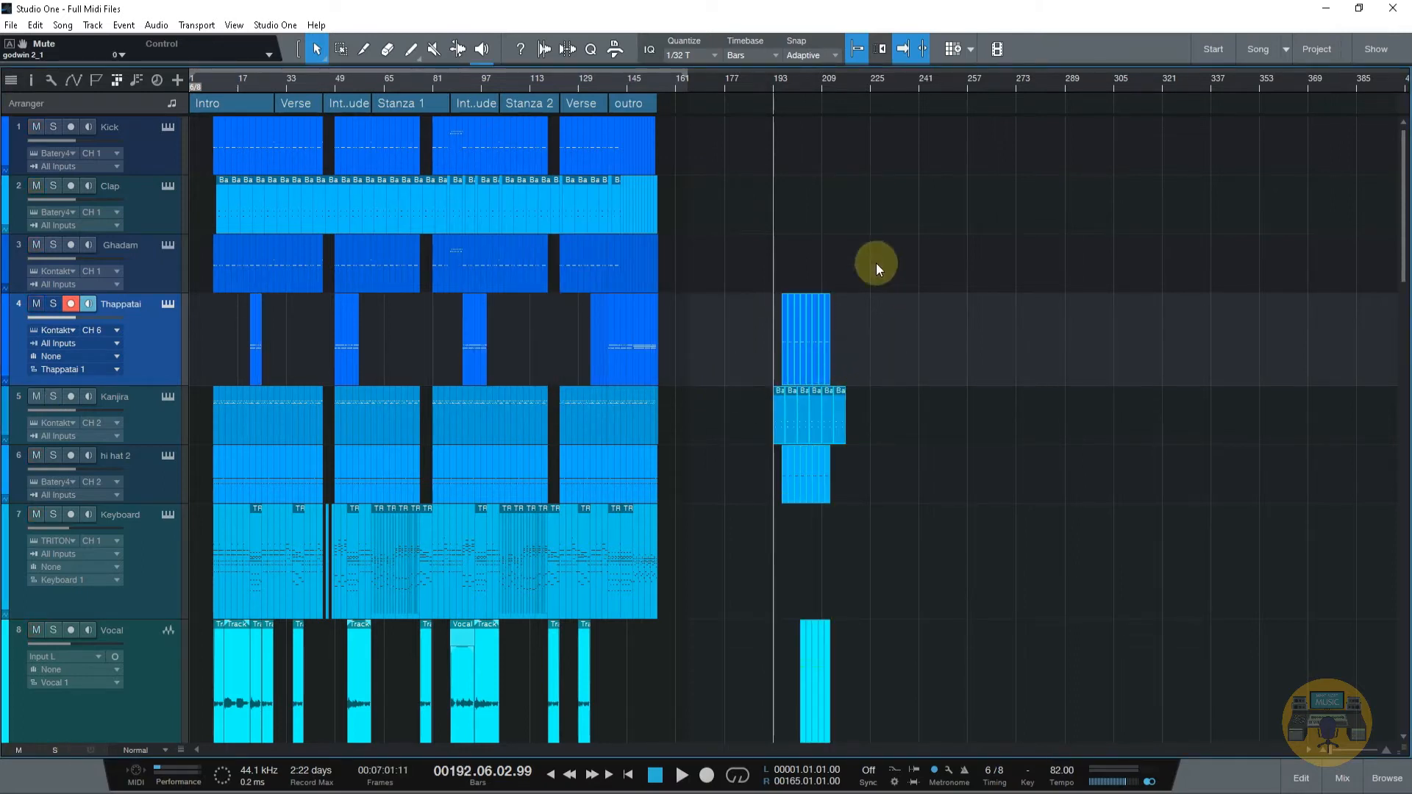
Move the pasted Verse events up so they begin on the Kick track, and play them back
{"action": "mouse_move", "coordinate": [785, 82]}
{"action": "left_mouse_down"}
{"action": "mouse_move", "coordinate": [775, 125]}
{"action": "mouse_move", "coordinate": [788, 91]}
{"action": "left_mouse_up"}
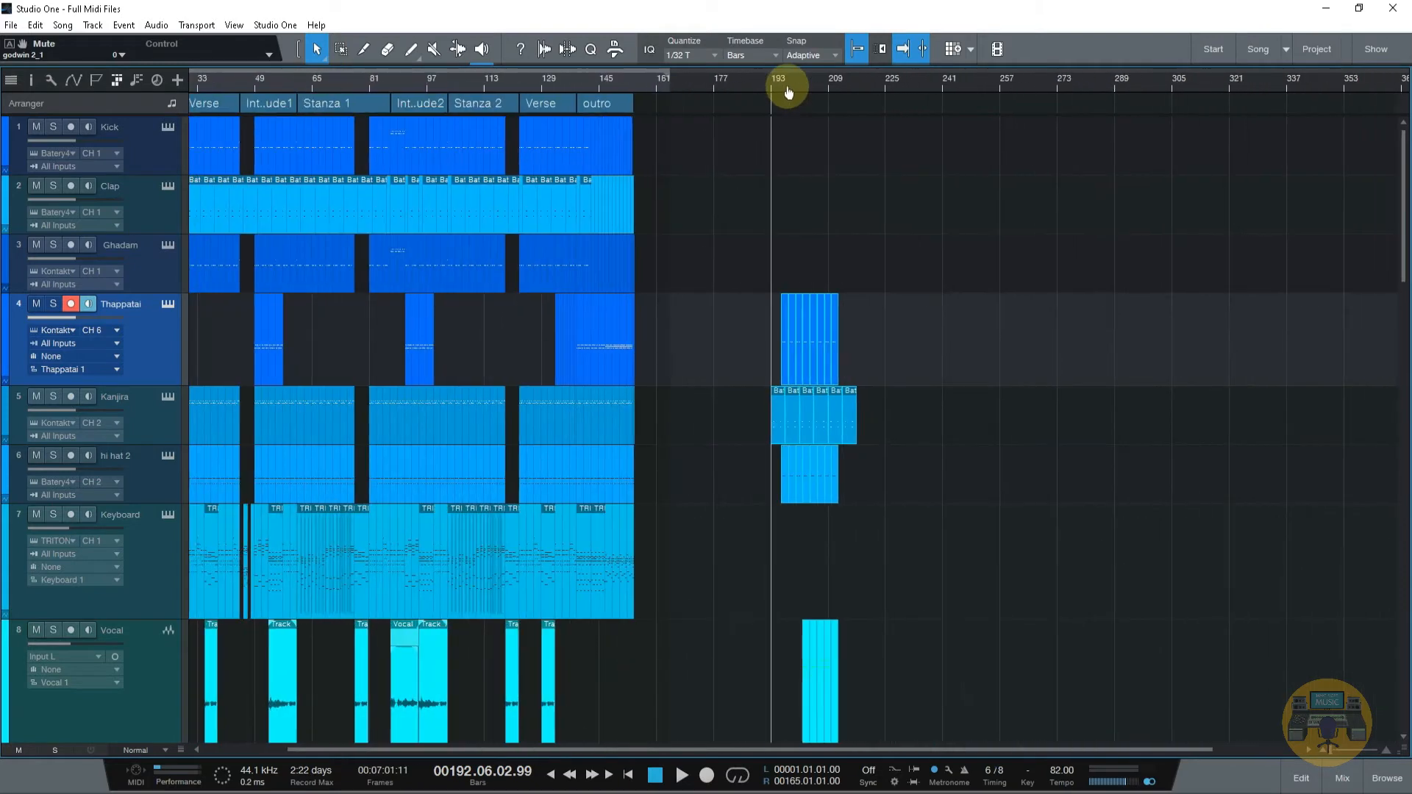
{"action": "left_click_drag", "start_coordinate": [784, 321], "coordinate": [774, 108]}
{"action": "left_click_drag", "start_coordinate": [769, 316], "coordinate": [770, 153]}
{"action": "key", "text": "f"}
{"action": "key", "text": "space"}
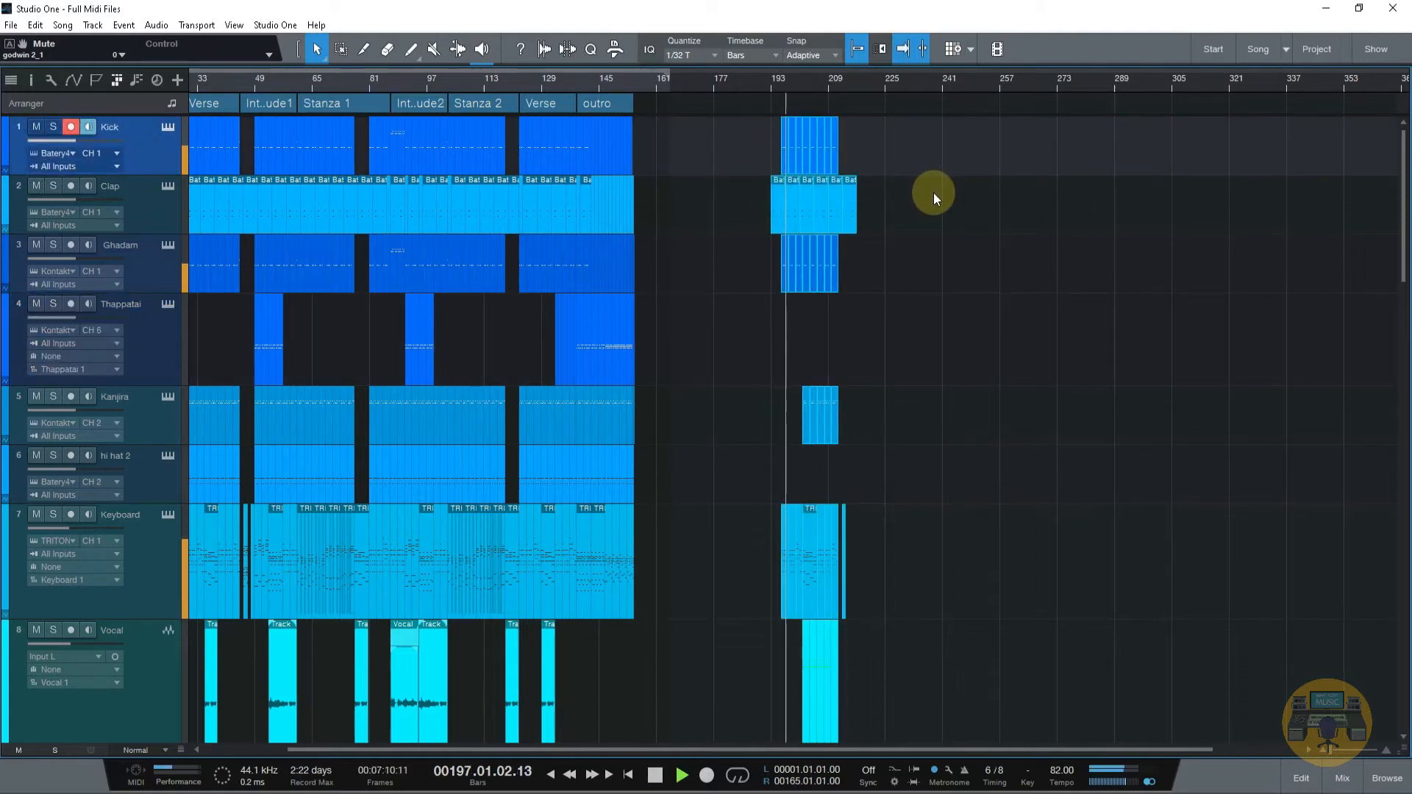
Set the loop range from bar 182 to bar 192
{"action": "left_click_drag", "start_coordinate": [800, 81], "coordinate": [805, 139]}
{"action": "left_click_drag", "start_coordinate": [664, 135], "coordinate": [687, 142]}
{"action": "left_click_drag", "start_coordinate": [645, 88], "coordinate": [639, 47]}
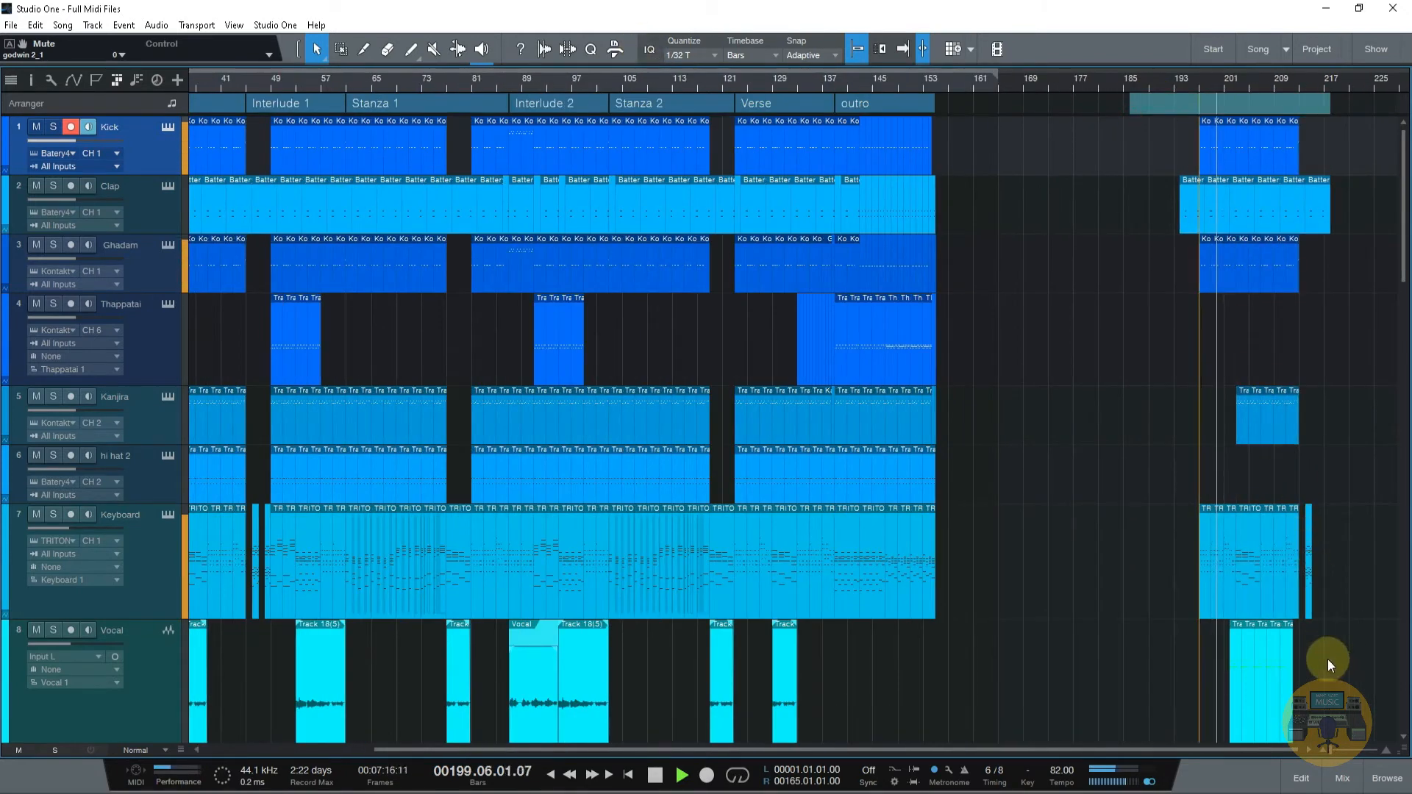
{"action": "left_click_drag", "start_coordinate": [1174, 82], "coordinate": [1111, 79]}
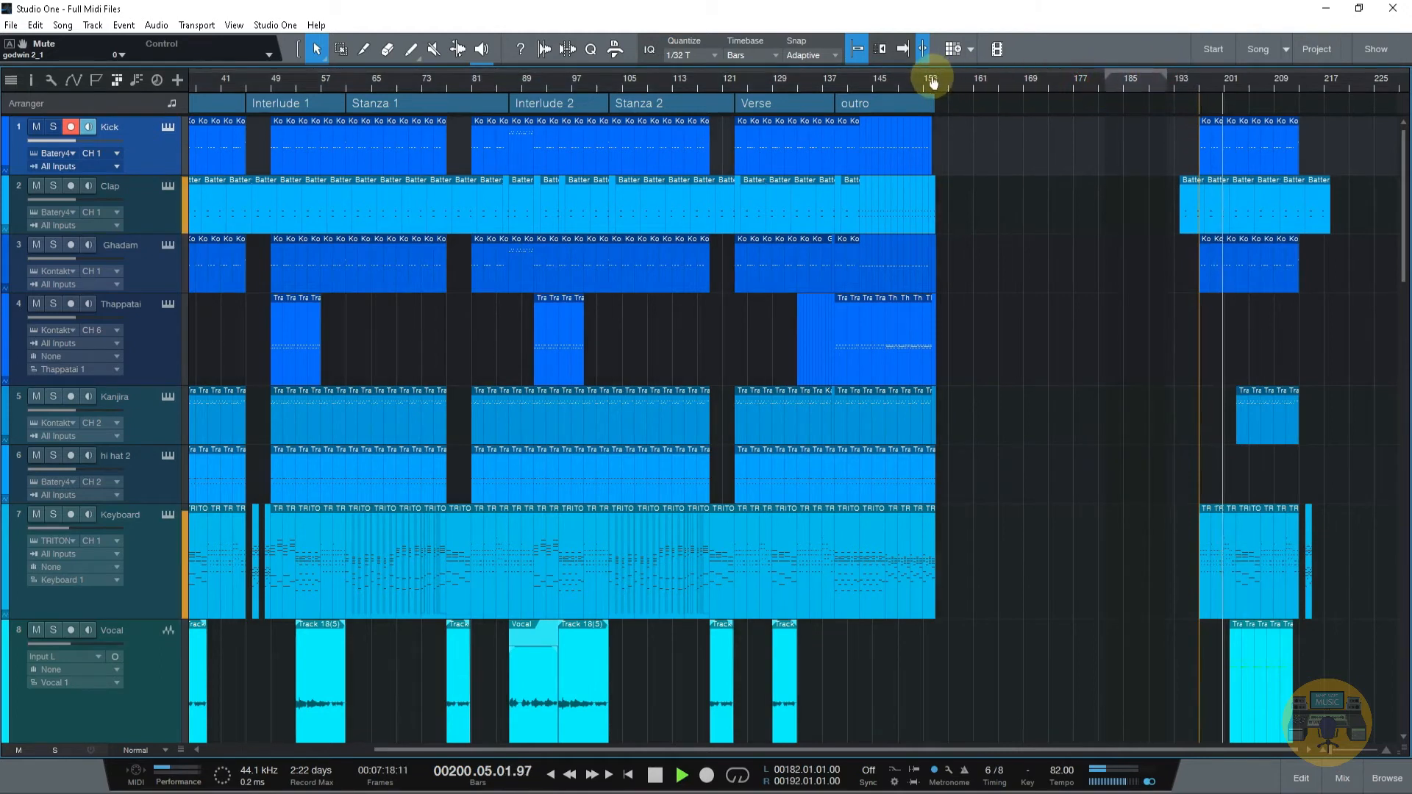
{"action": "left_click_drag", "start_coordinate": [943, 86], "coordinate": [921, 45]}
Delete all the pasted Verse events beyond the outro and stop playback
{"action": "scroll", "coordinate": [1201, 289], "scroll_direction": "down", "scroll_amount": 1}
{"action": "scroll", "coordinate": [1202, 290], "scroll_direction": "down", "scroll_amount": 5}
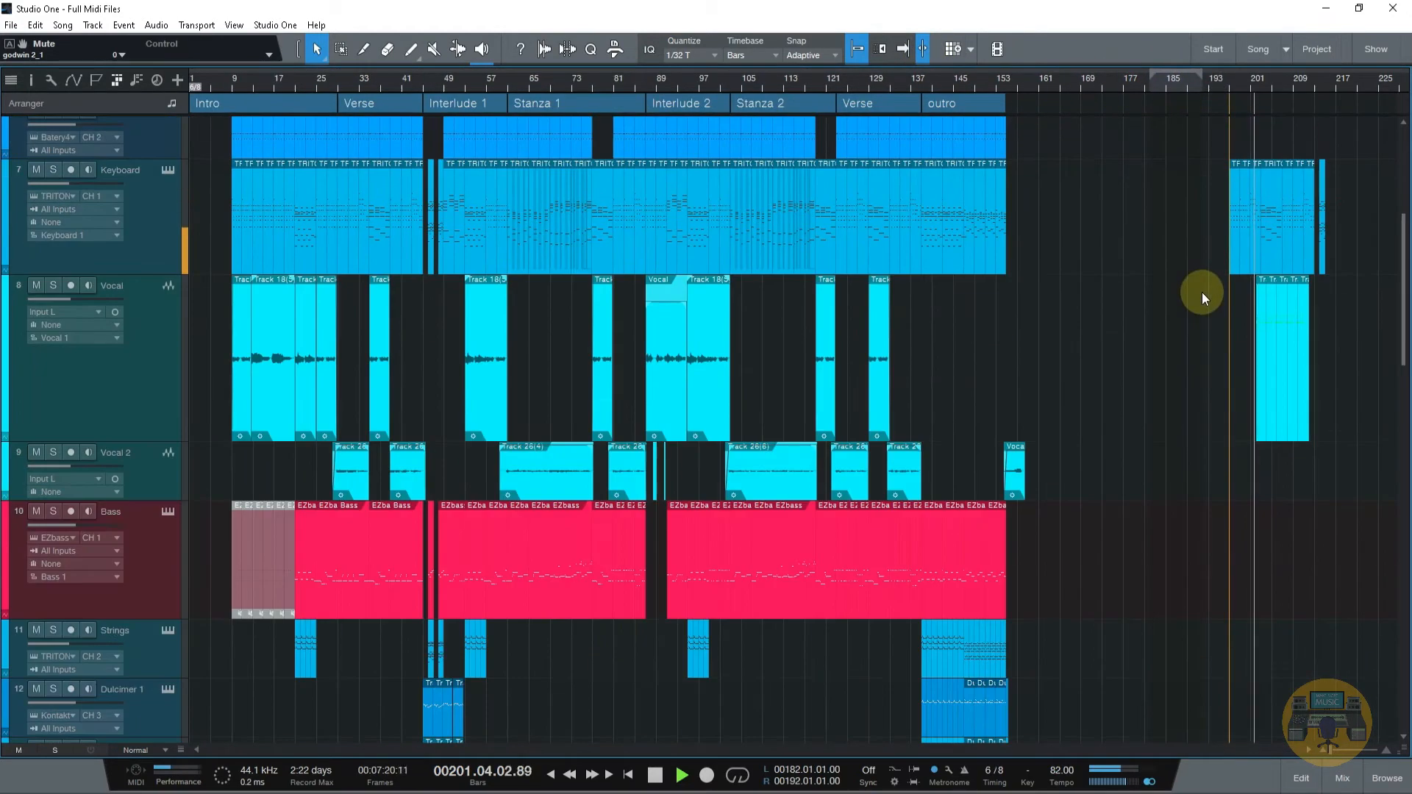
{"action": "scroll", "coordinate": [1362, 380], "scroll_direction": "up", "scroll_amount": 4}
{"action": "left_click_drag", "start_coordinate": [1353, 728], "coordinate": [1138, 65]}
{"action": "key", "text": "Delete"}
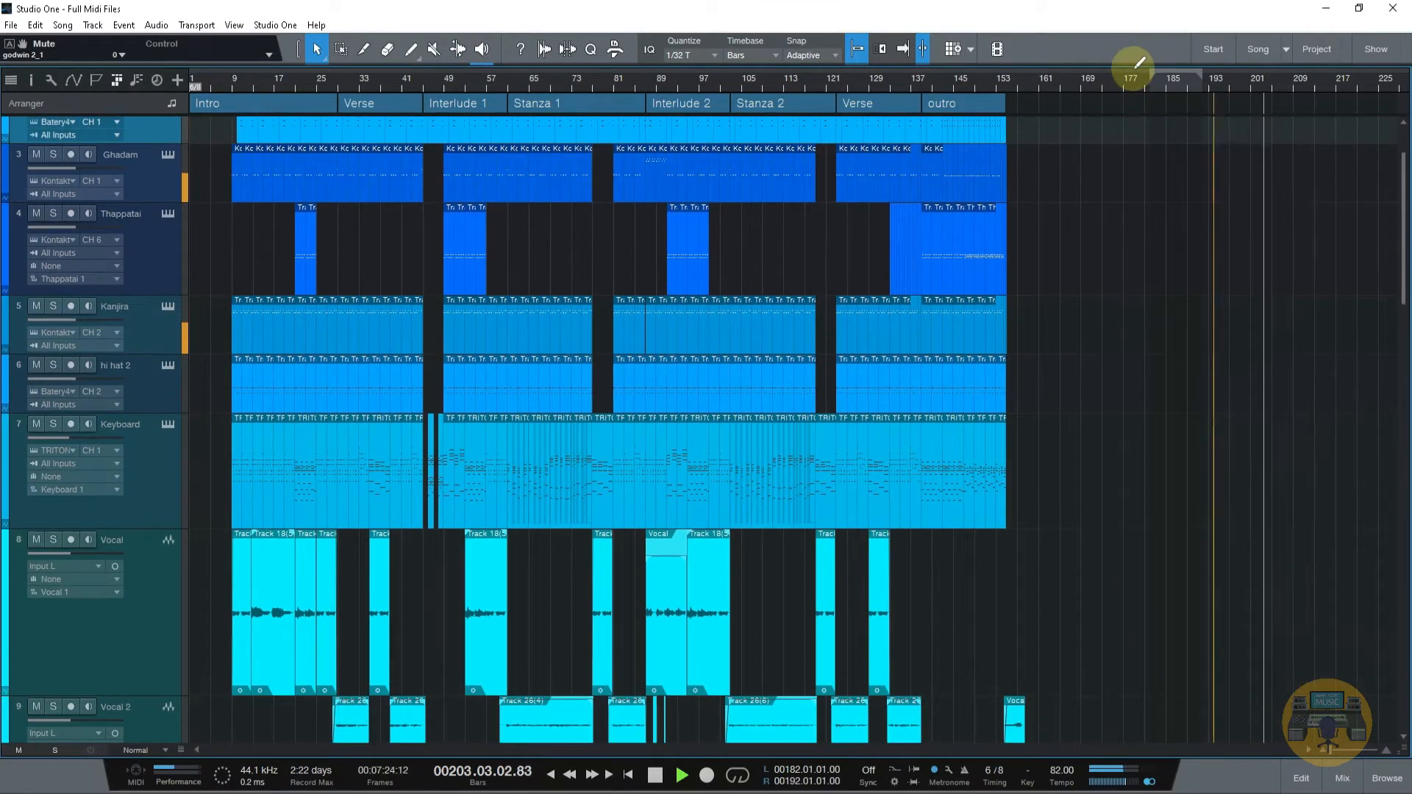
{"action": "key", "text": "space"}
{"action": "scroll", "coordinate": [1338, 282], "scroll_direction": "up", "scroll_amount": 2}
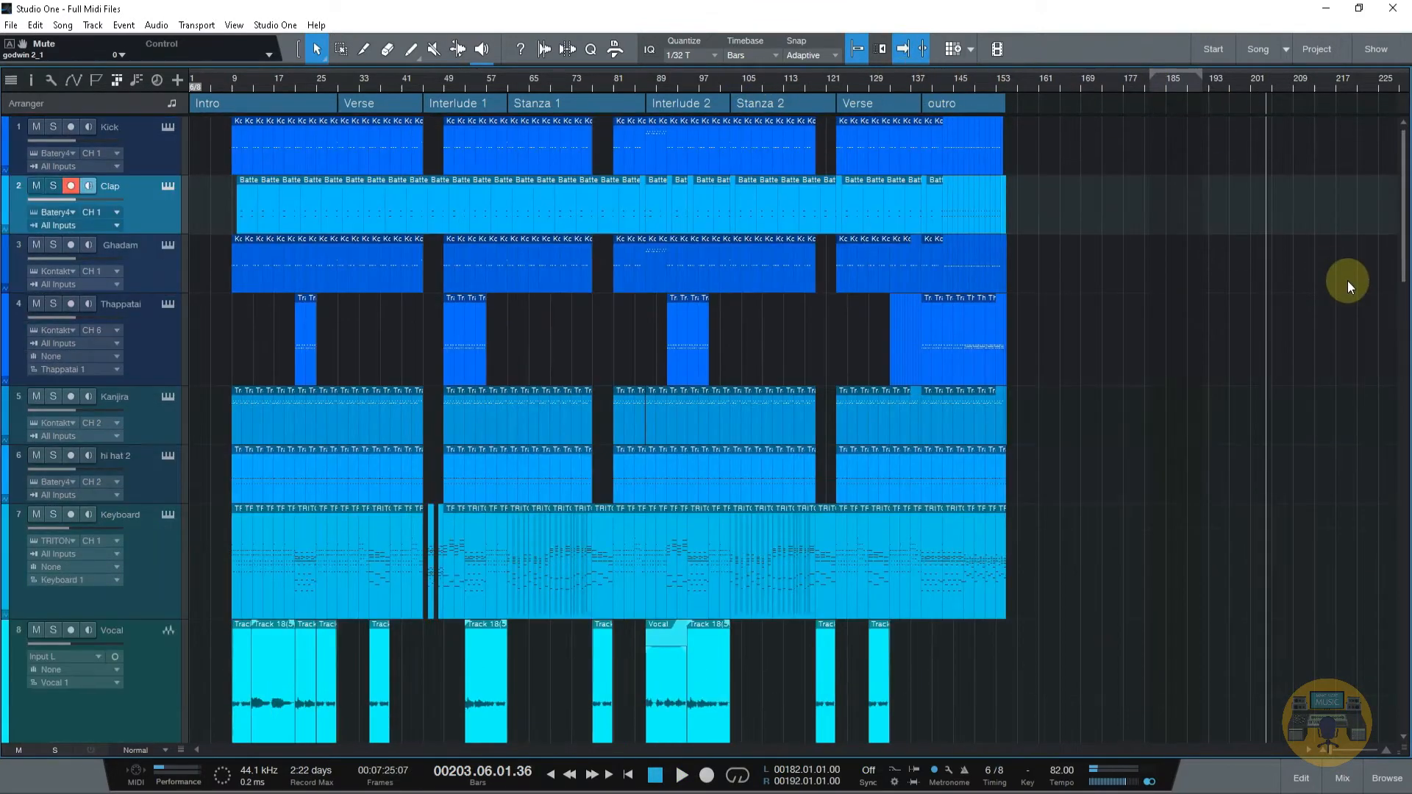
Place the playhead at bar 9 and undo the recent edits back to before the Interlude 2 rename
{"action": "left_click", "coordinate": [237, 85]}
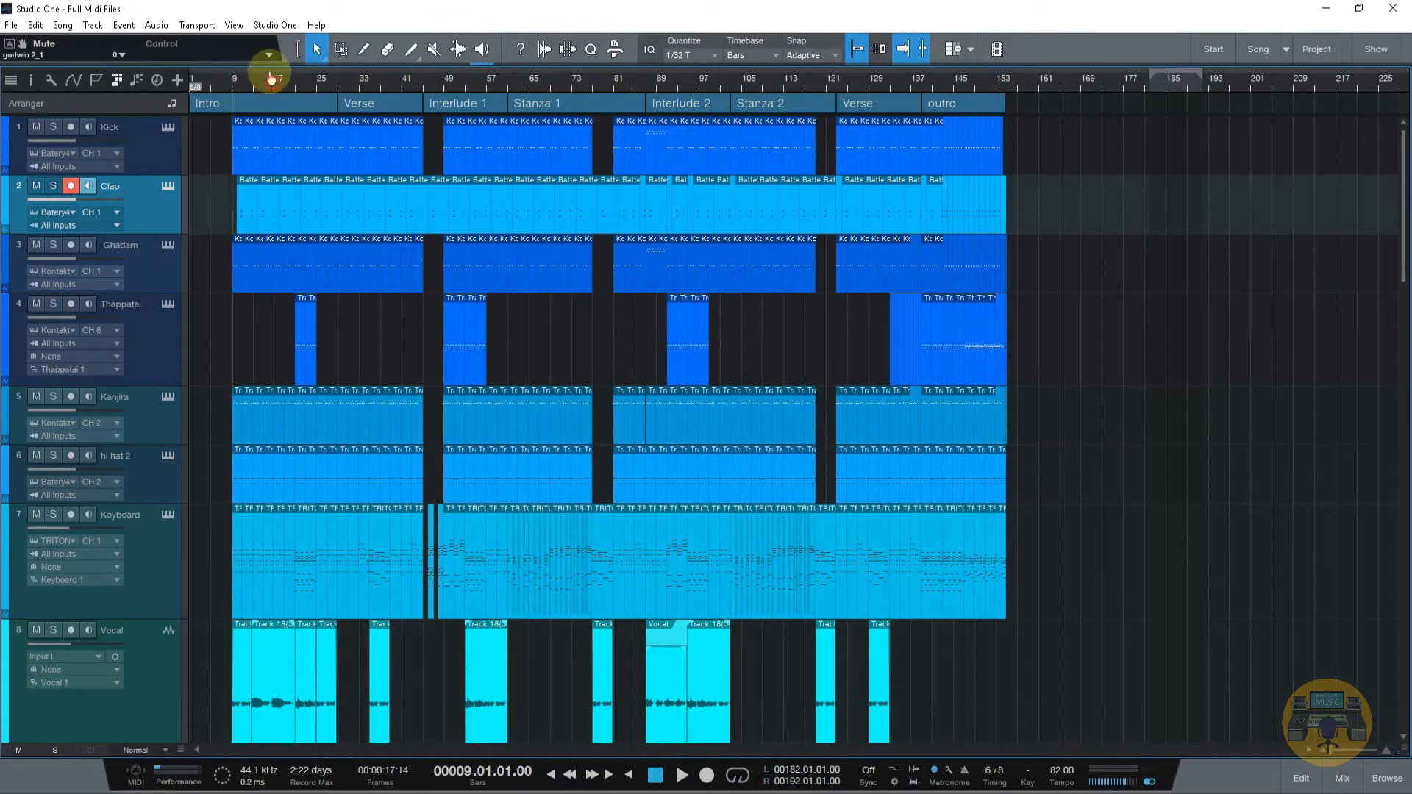
{"action": "mouse_move", "coordinate": [267, 78]}
{"action": "left_mouse_down"}
{"action": "mouse_move", "coordinate": [271, 109]}
{"action": "mouse_move", "coordinate": [250, 72]}
{"action": "left_mouse_up"}
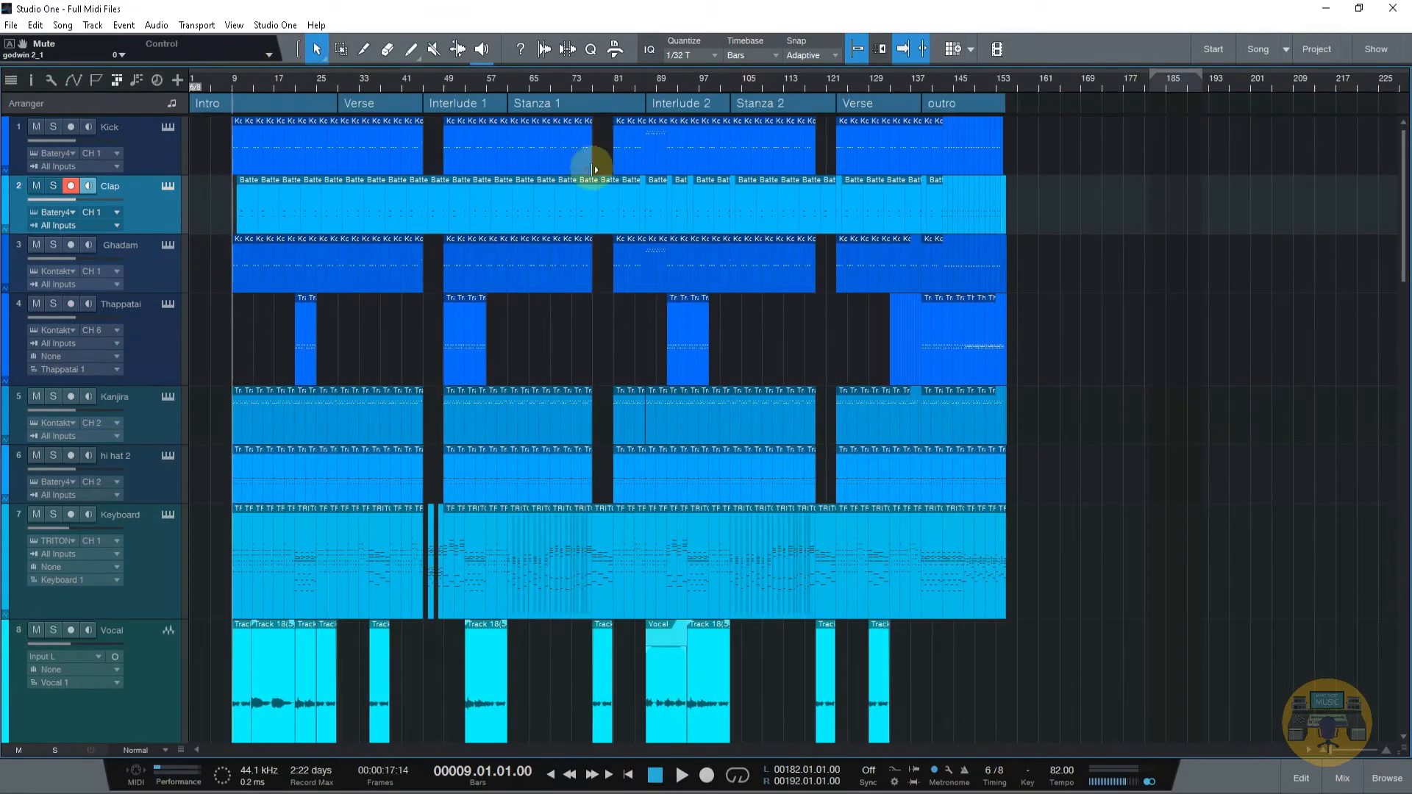
{"action": "scroll", "coordinate": [1050, 236], "scroll_direction": "down", "scroll_amount": 6}
{"action": "scroll", "coordinate": [1056, 360], "scroll_direction": "up", "scroll_amount": 3}
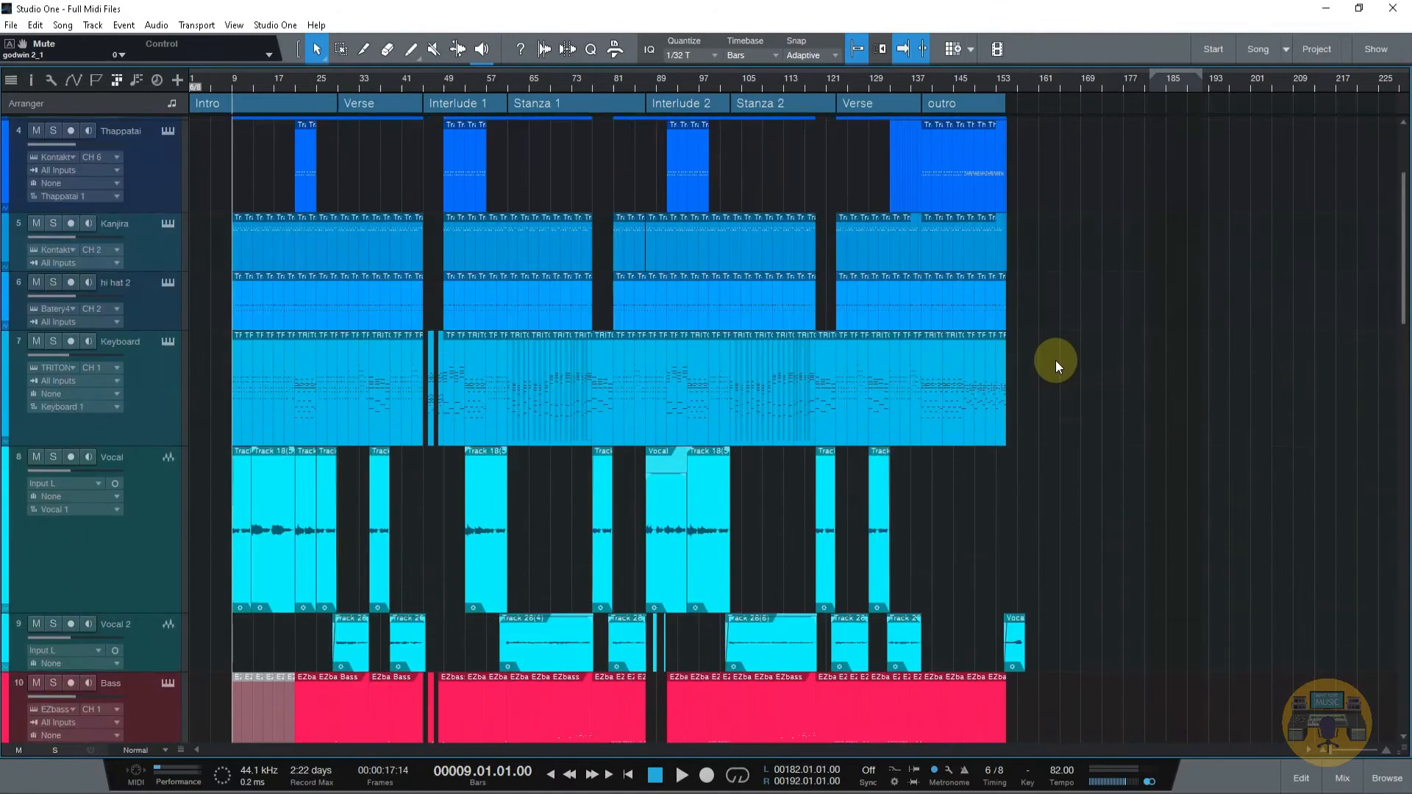
{"action": "scroll", "coordinate": [1056, 361], "scroll_direction": "up", "scroll_amount": 3}
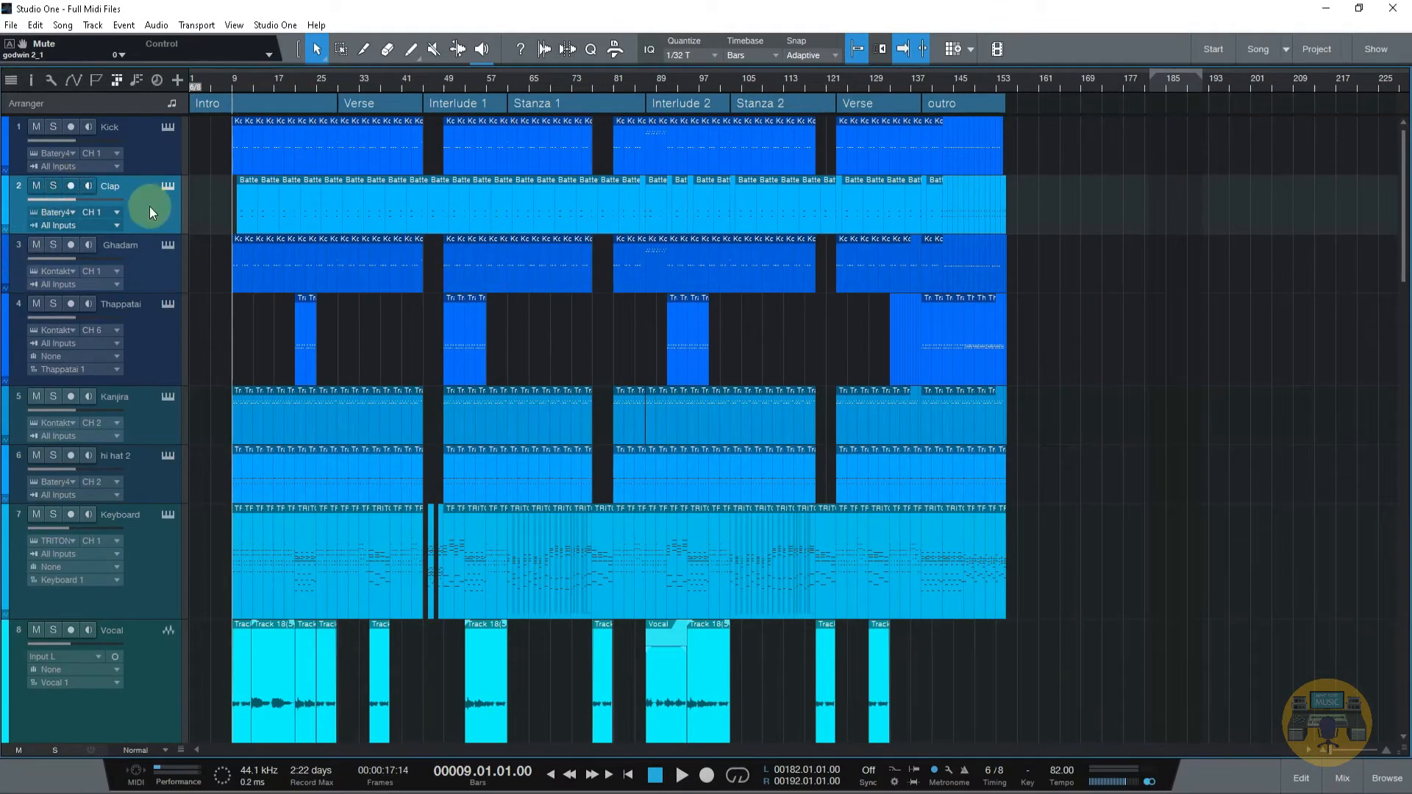
{"action": "key", "text": "ctrl+z"}
{"action": "key", "text": "ctrl+y"}
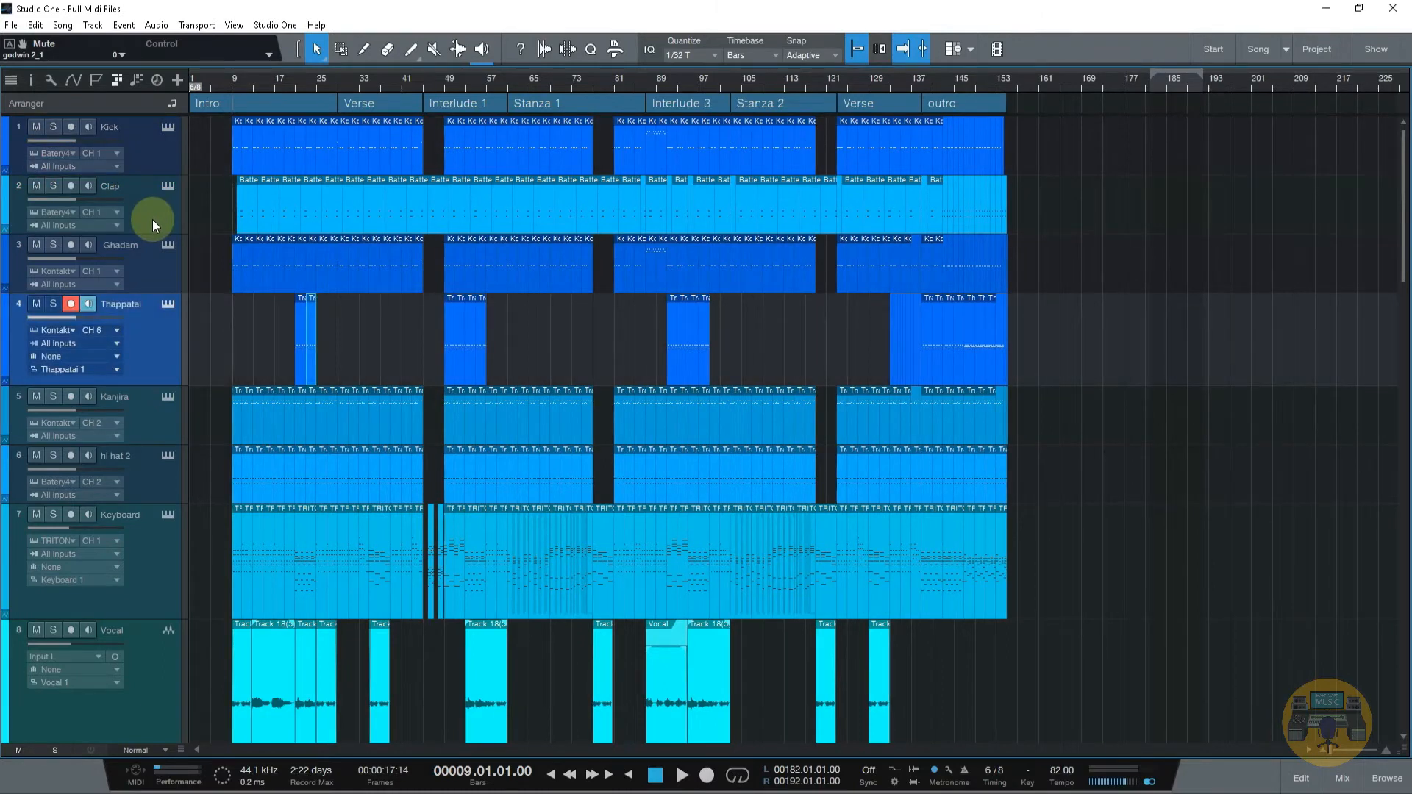
{"action": "key", "text": "ctrl+z"}
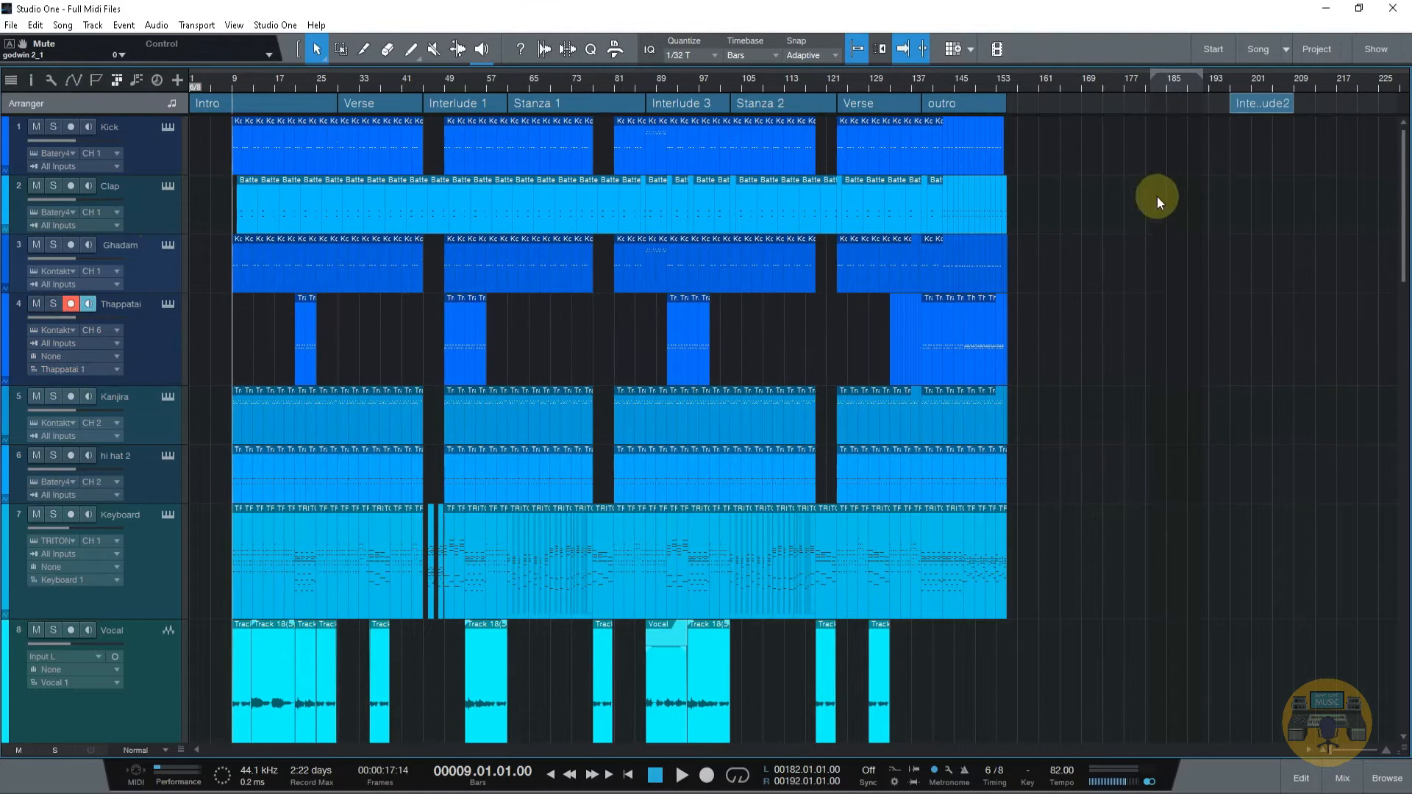
{"action": "key", "text": "ctrl+y"}
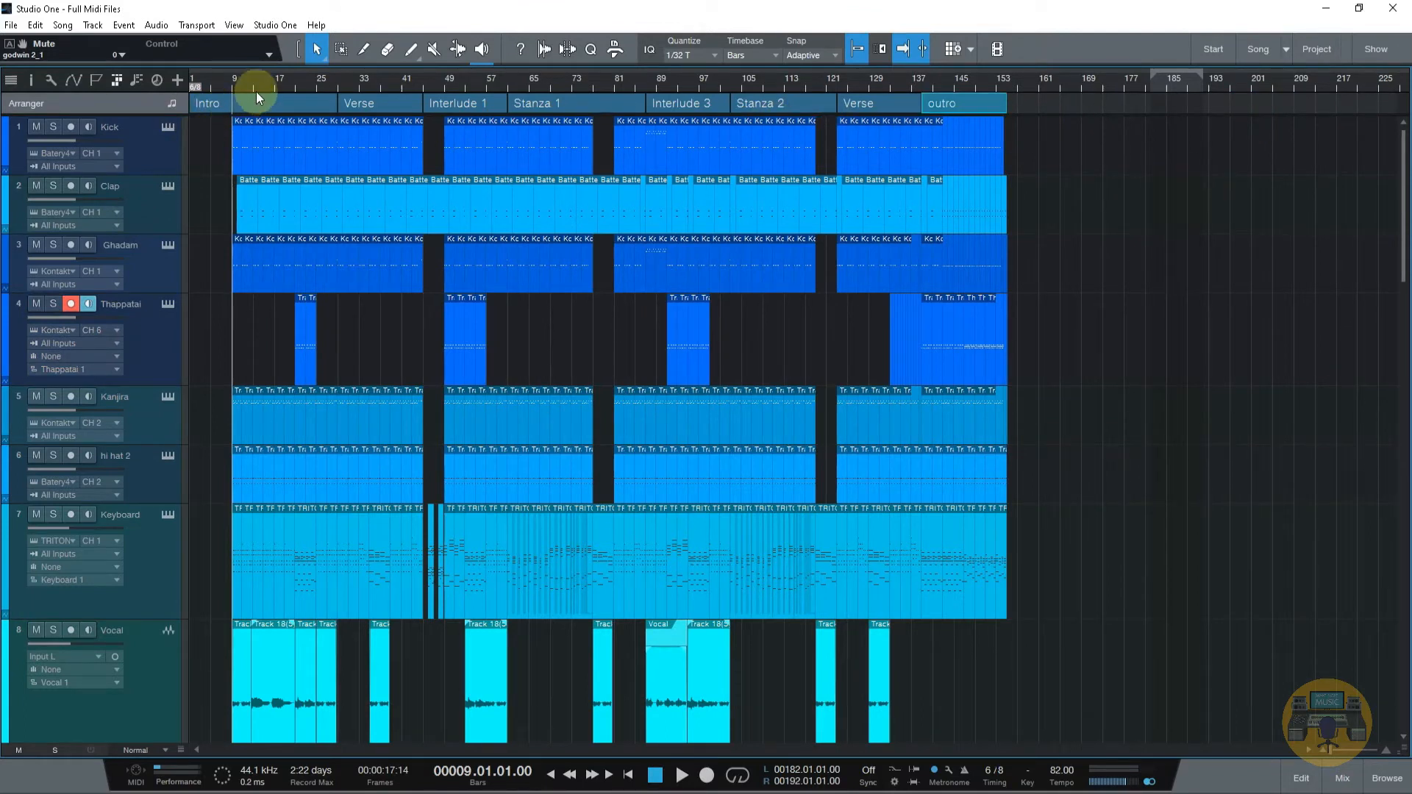
Move the first Verse section with its events beyond the outro, and return it between Intro and Interlude 1
{"action": "left_click_drag", "start_coordinate": [372, 104], "coordinate": [1089, 108]}
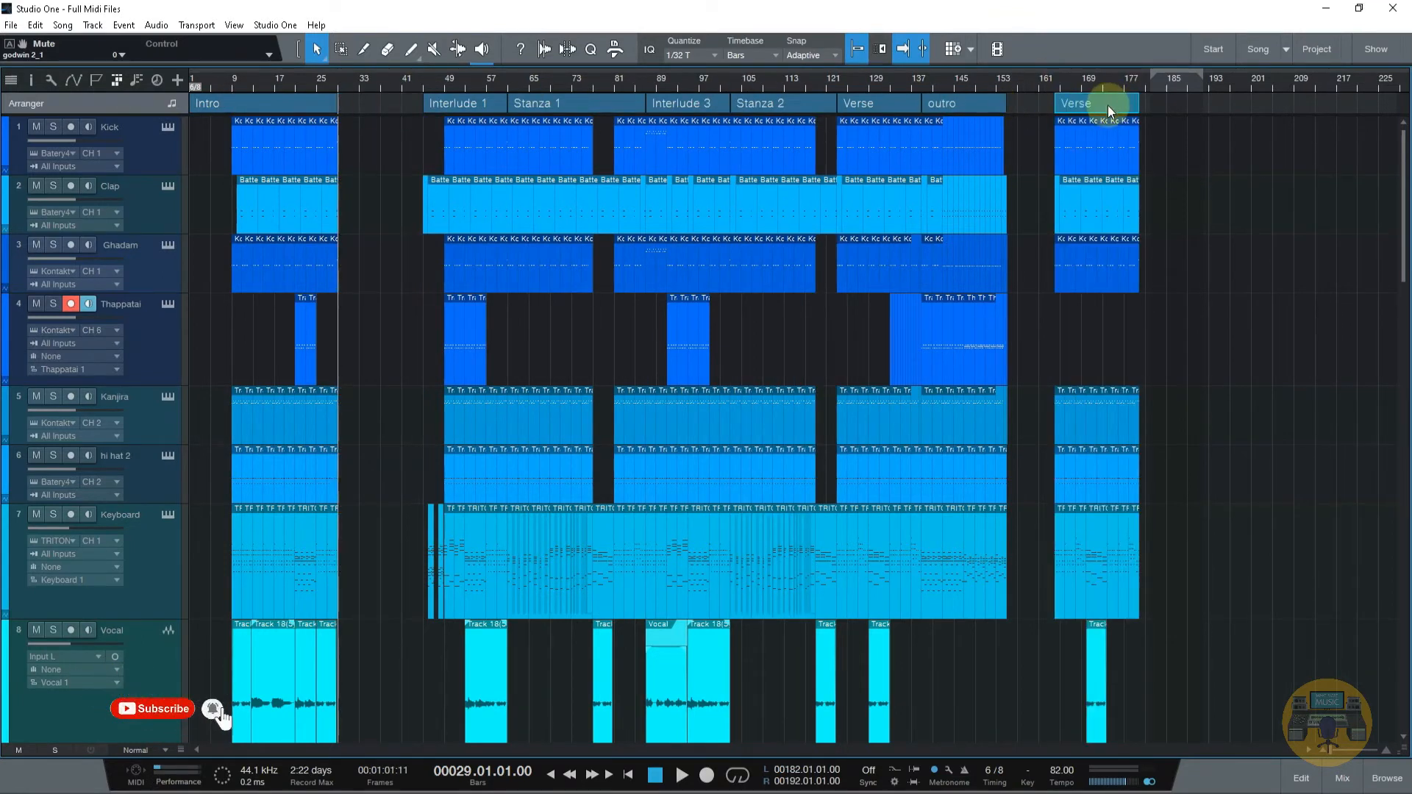
{"action": "mouse_move", "coordinate": [1403, 140]}
{"action": "left_mouse_down"}
{"action": "mouse_move", "coordinate": [1406, 598]}
{"action": "mouse_move", "coordinate": [1404, 132]}
{"action": "left_mouse_up"}
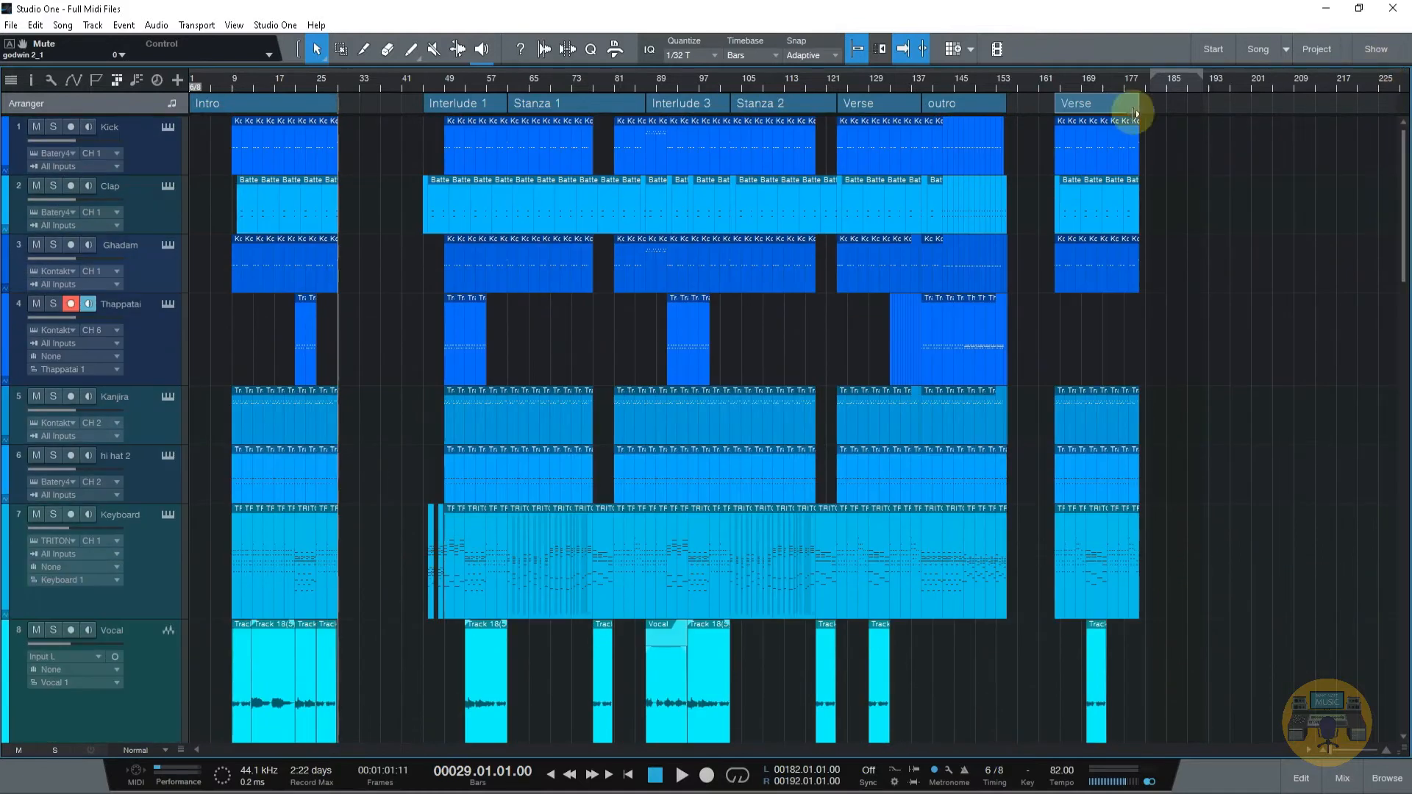
{"action": "left_click_drag", "start_coordinate": [1107, 104], "coordinate": [394, 108]}
Play the song from bar 27 to check the transition from the Intro into the Verse section
{"action": "key", "text": "space"}
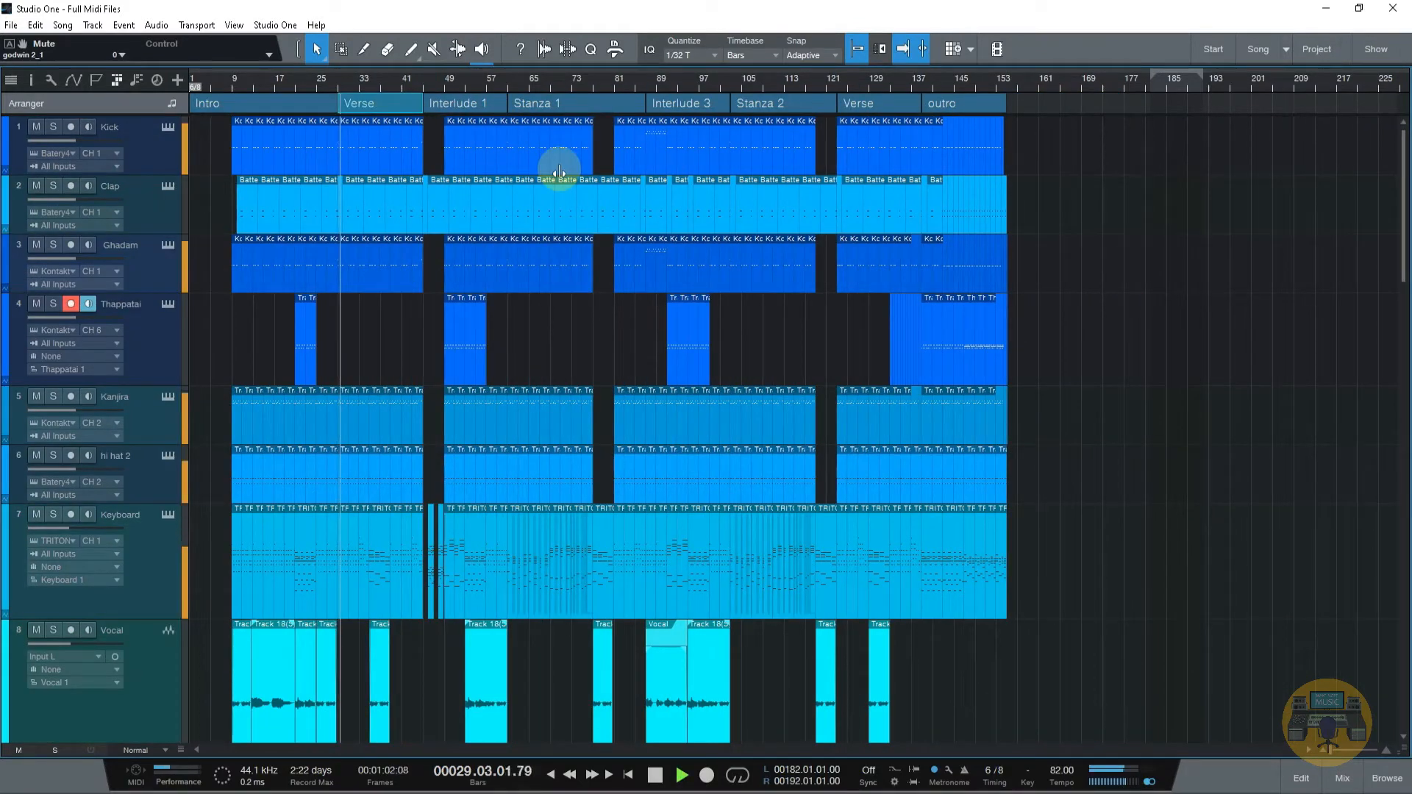
{"action": "left_click", "coordinate": [328, 79]}
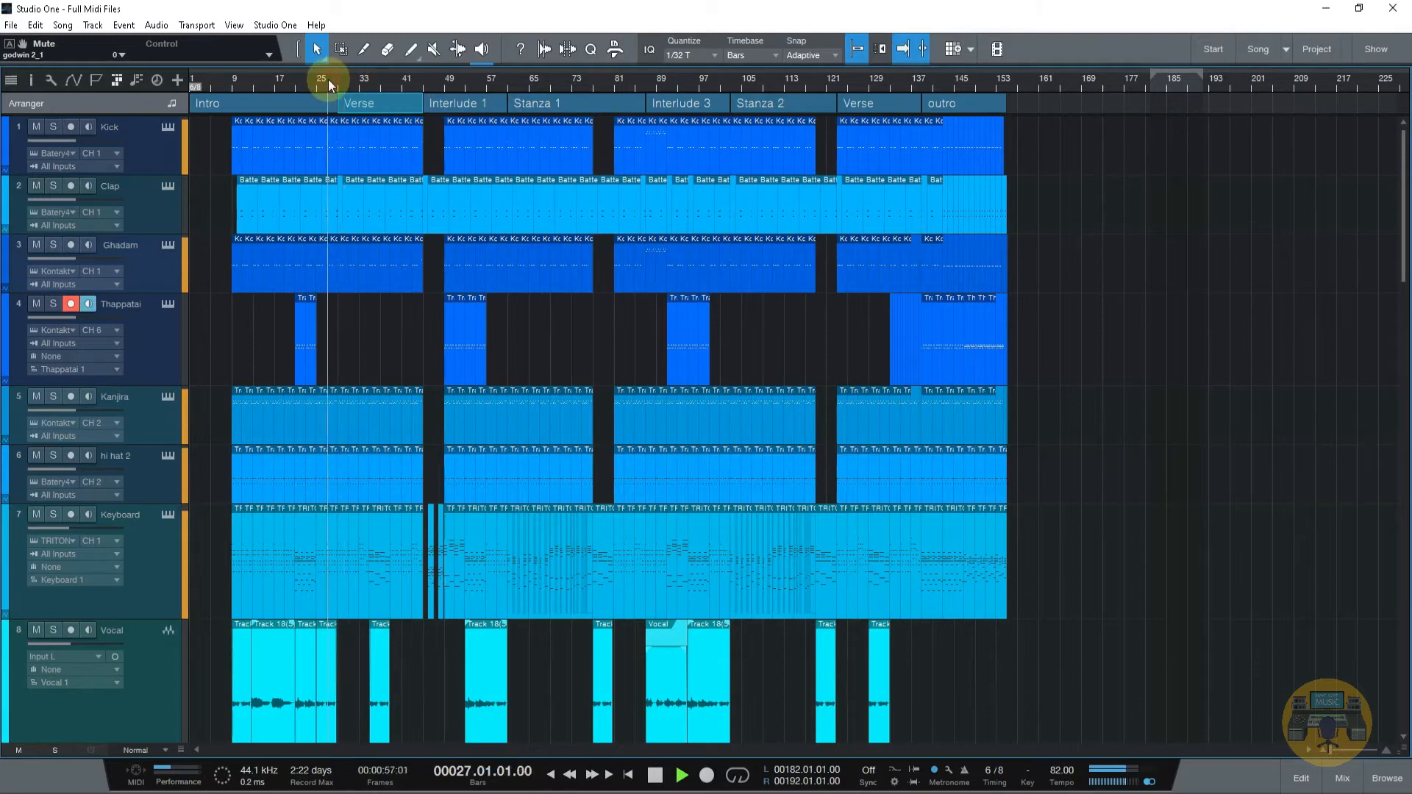
{"action": "left_click_drag", "start_coordinate": [343, 81], "coordinate": [451, 145]}
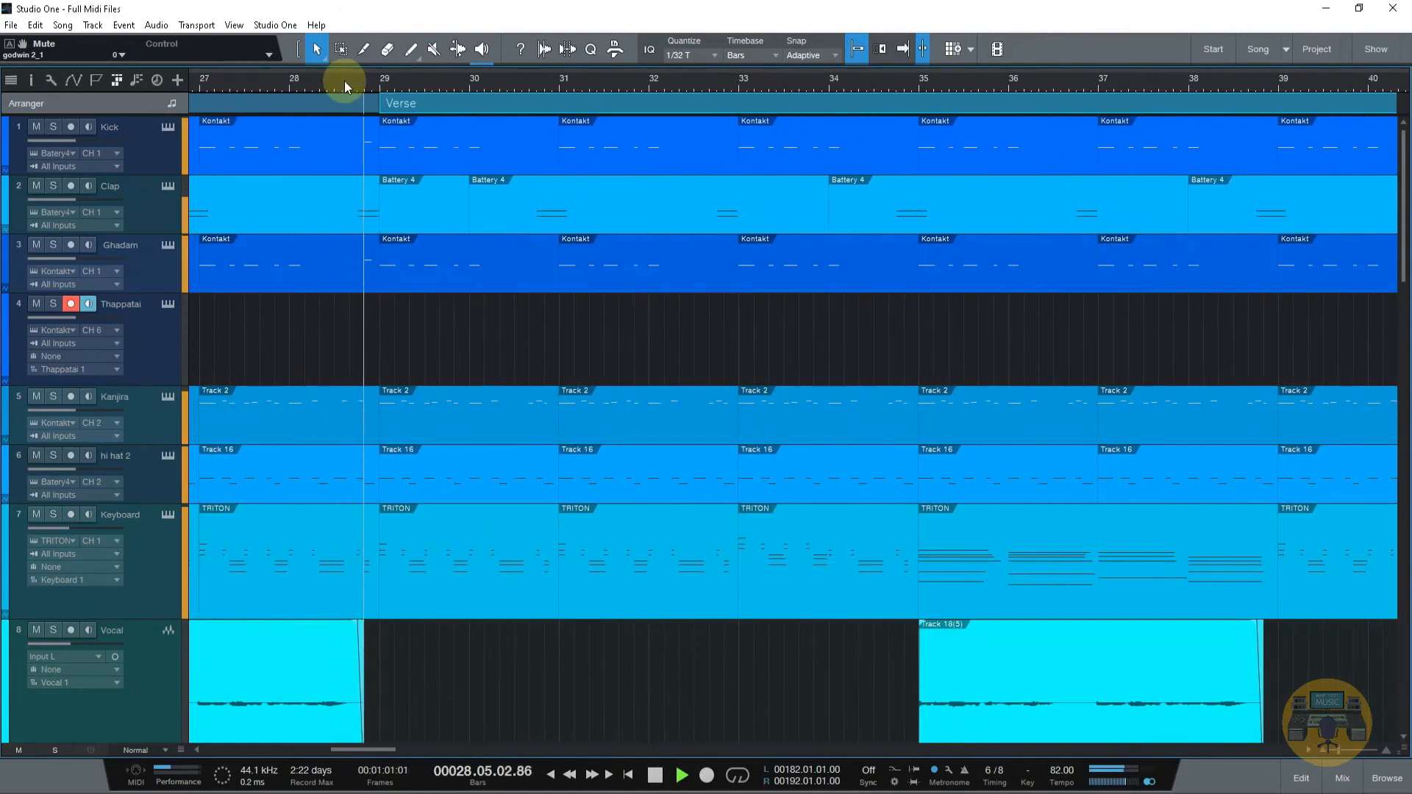
{"action": "key", "text": "space"}
Move the Interlude 1 section with all its events into the empty space beyond the outro
{"action": "left_click_drag", "start_coordinate": [385, 81], "coordinate": [357, 20]}
{"action": "left_click_drag", "start_coordinate": [456, 100], "coordinate": [1186, 100]}
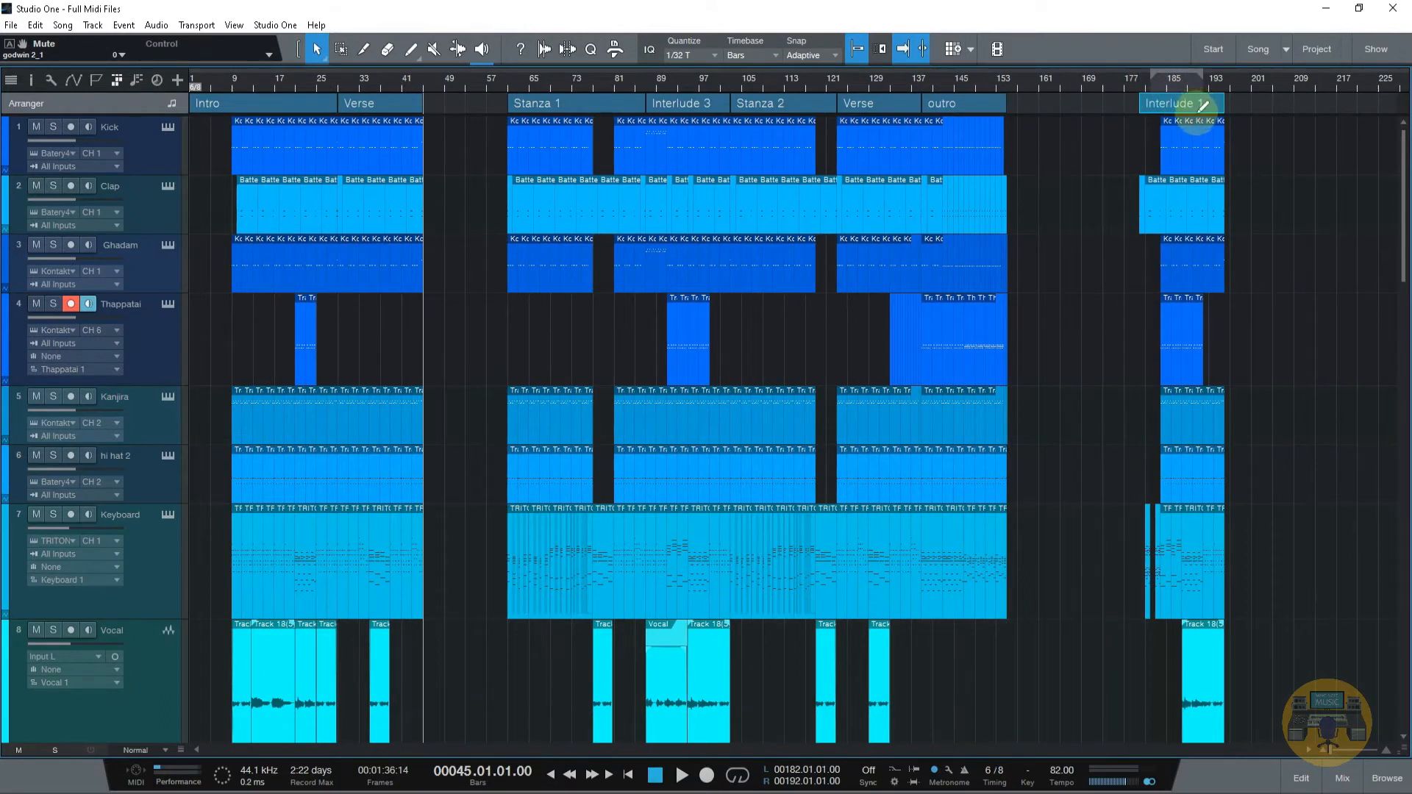
Undo the Interlude 1 move, try copying that section with its events beyond the outro, and undo the copy
{"action": "key", "text": "ctrl+z"}
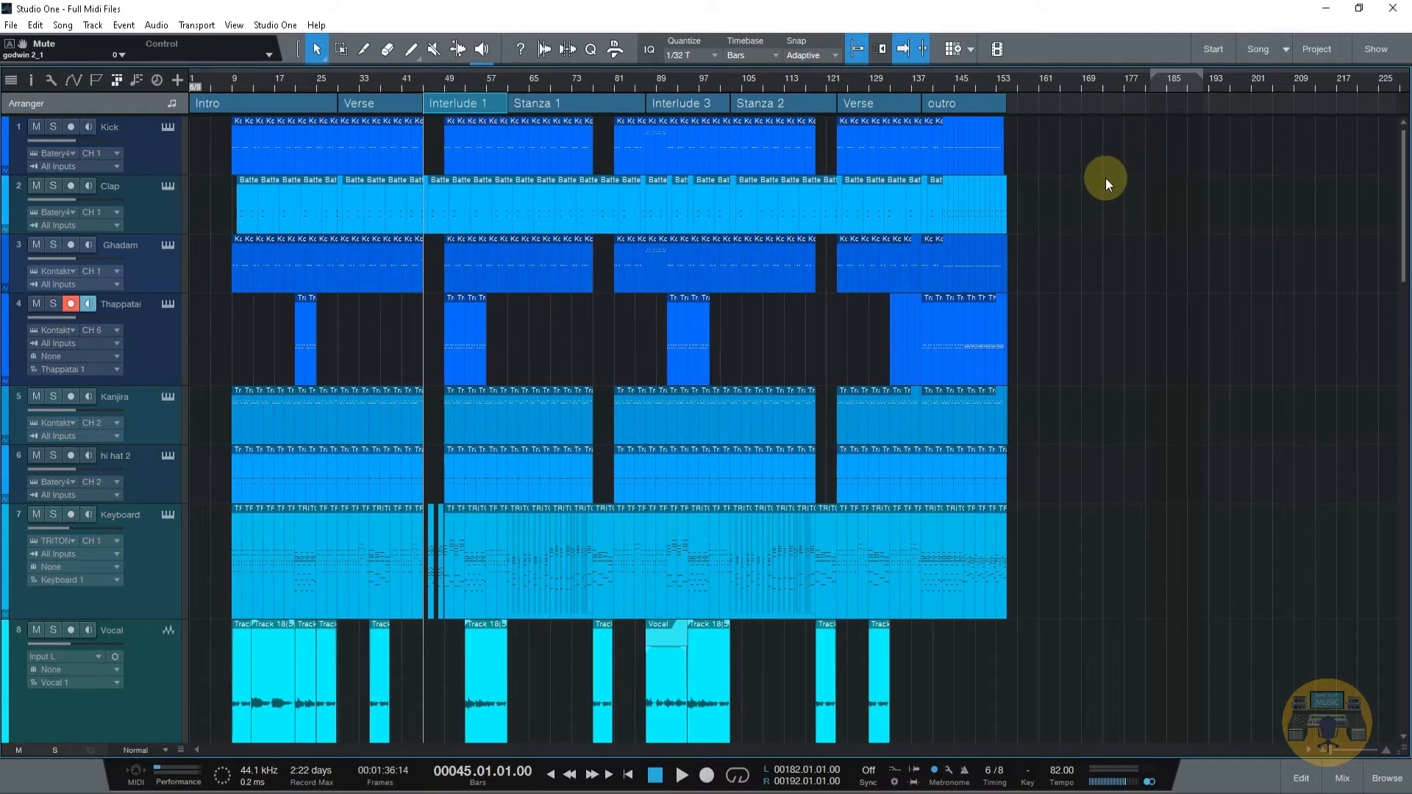
{"action": "left_click_drag", "start_coordinate": [479, 108], "coordinate": [1075, 108]}
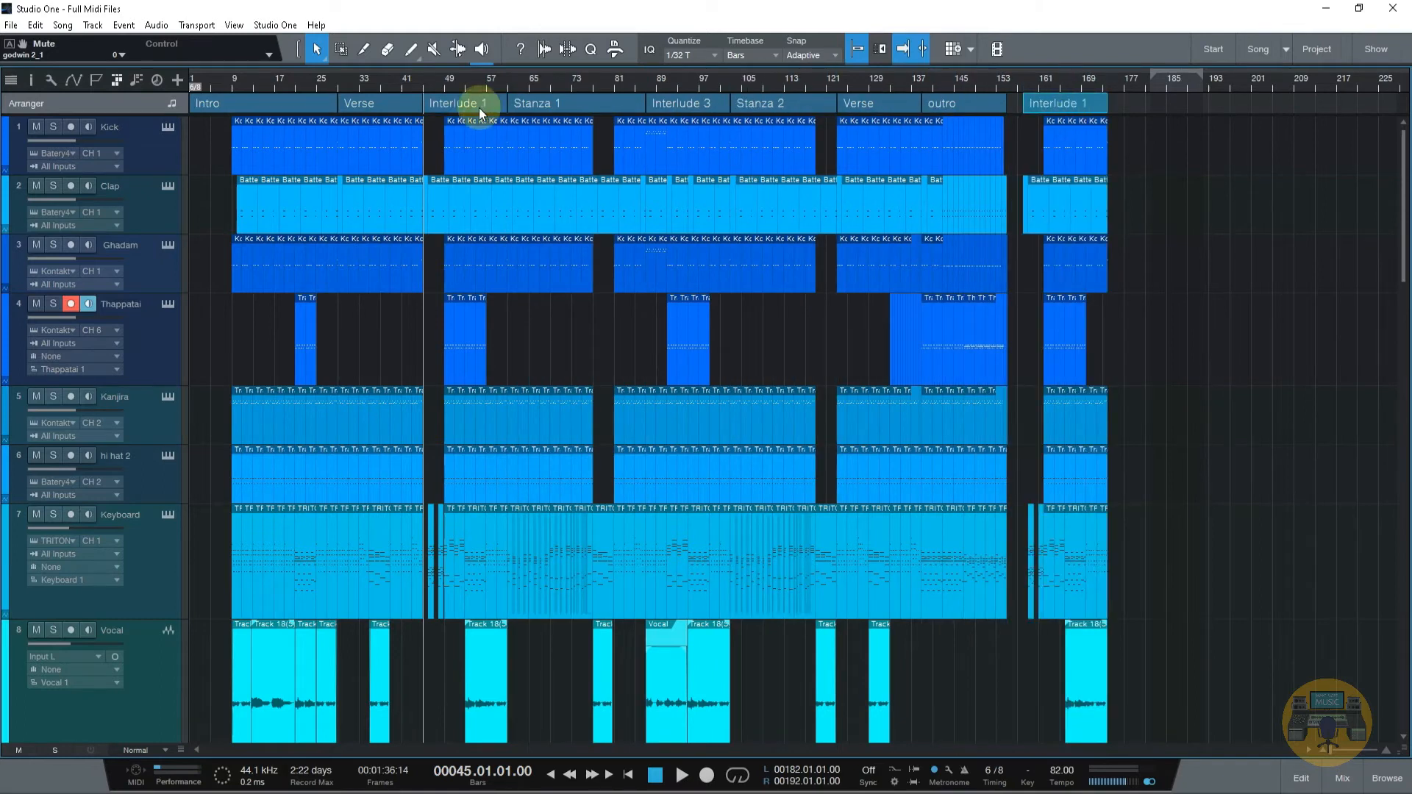
{"action": "key", "text": "ctrl+z"}
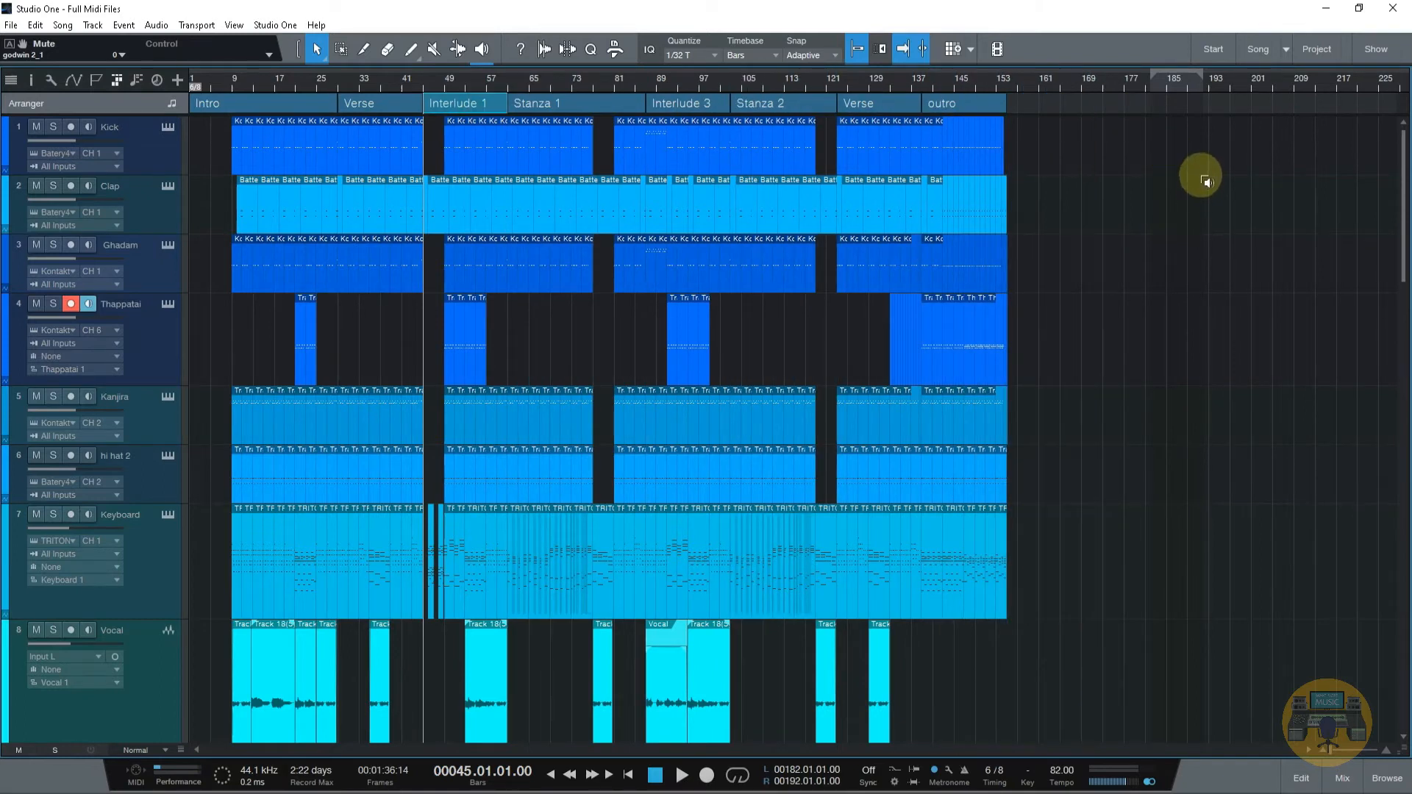
Copy the Stanza 1 section to about bar 175 beyond the outro and examine its copied events across all tracks
{"action": "left_click", "coordinate": [565, 108]}
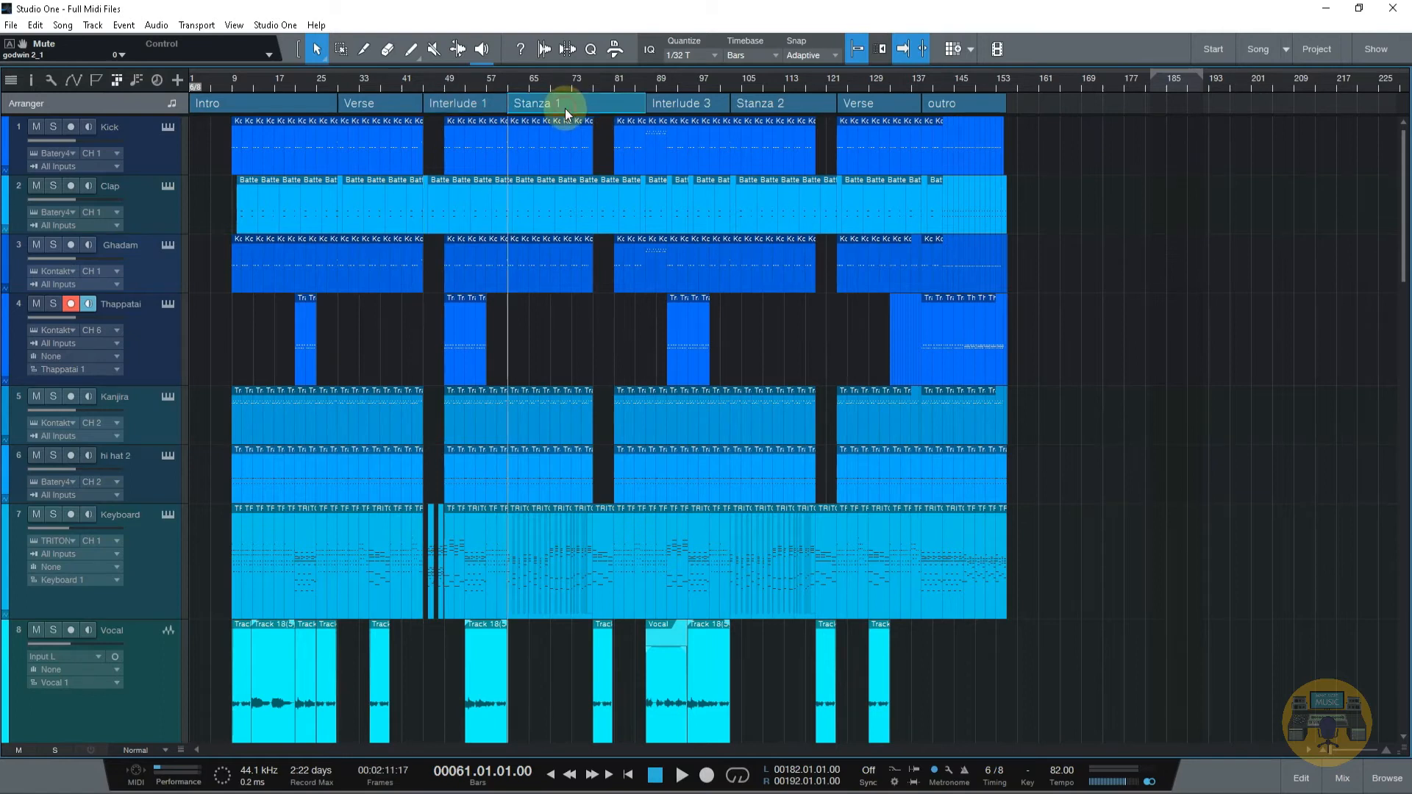
{"action": "left_click_drag", "start_coordinate": [572, 106], "coordinate": [1206, 171]}
{"action": "scroll", "coordinate": [1243, 250], "scroll_direction": "down", "scroll_amount": 15}
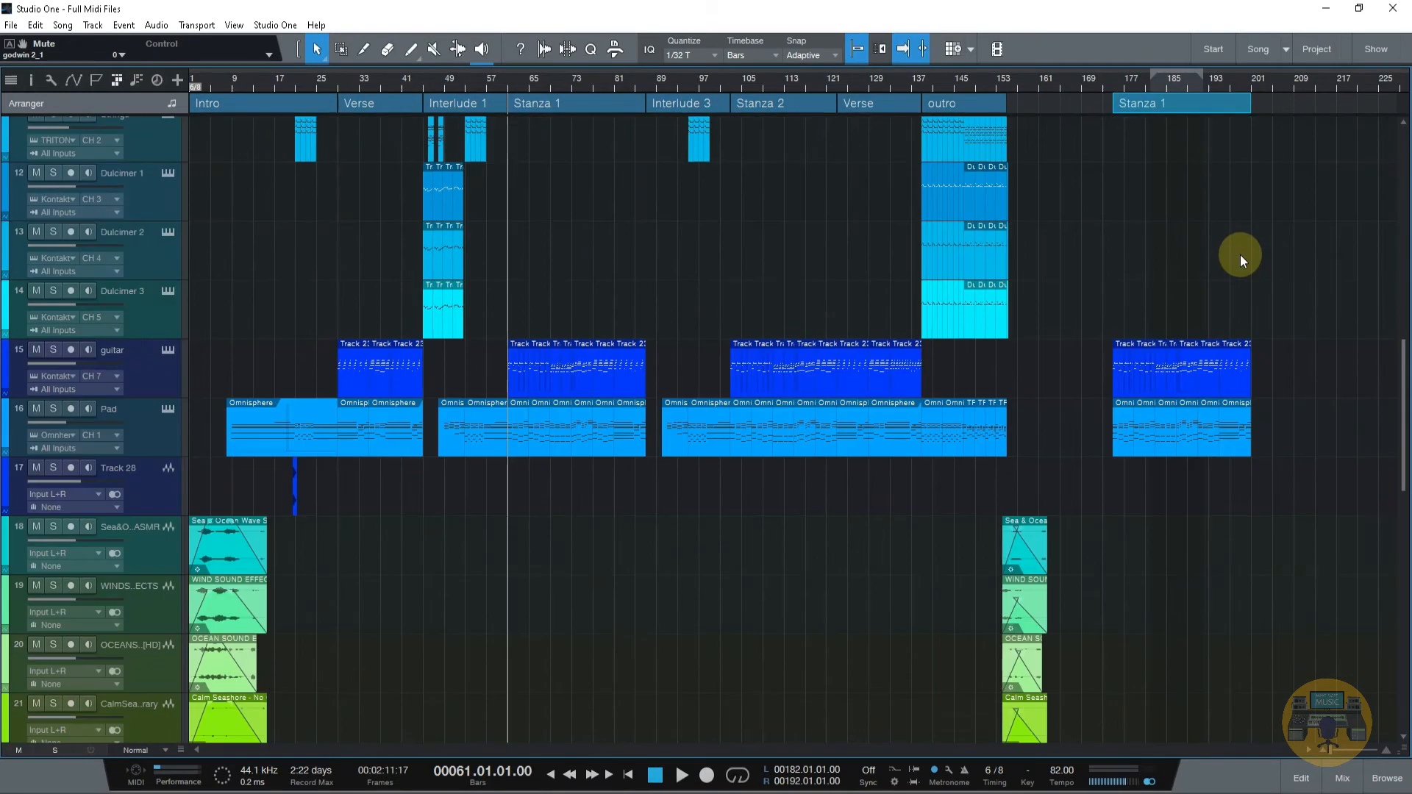
{"action": "scroll", "coordinate": [1239, 258], "scroll_direction": "down", "scroll_amount": 10}
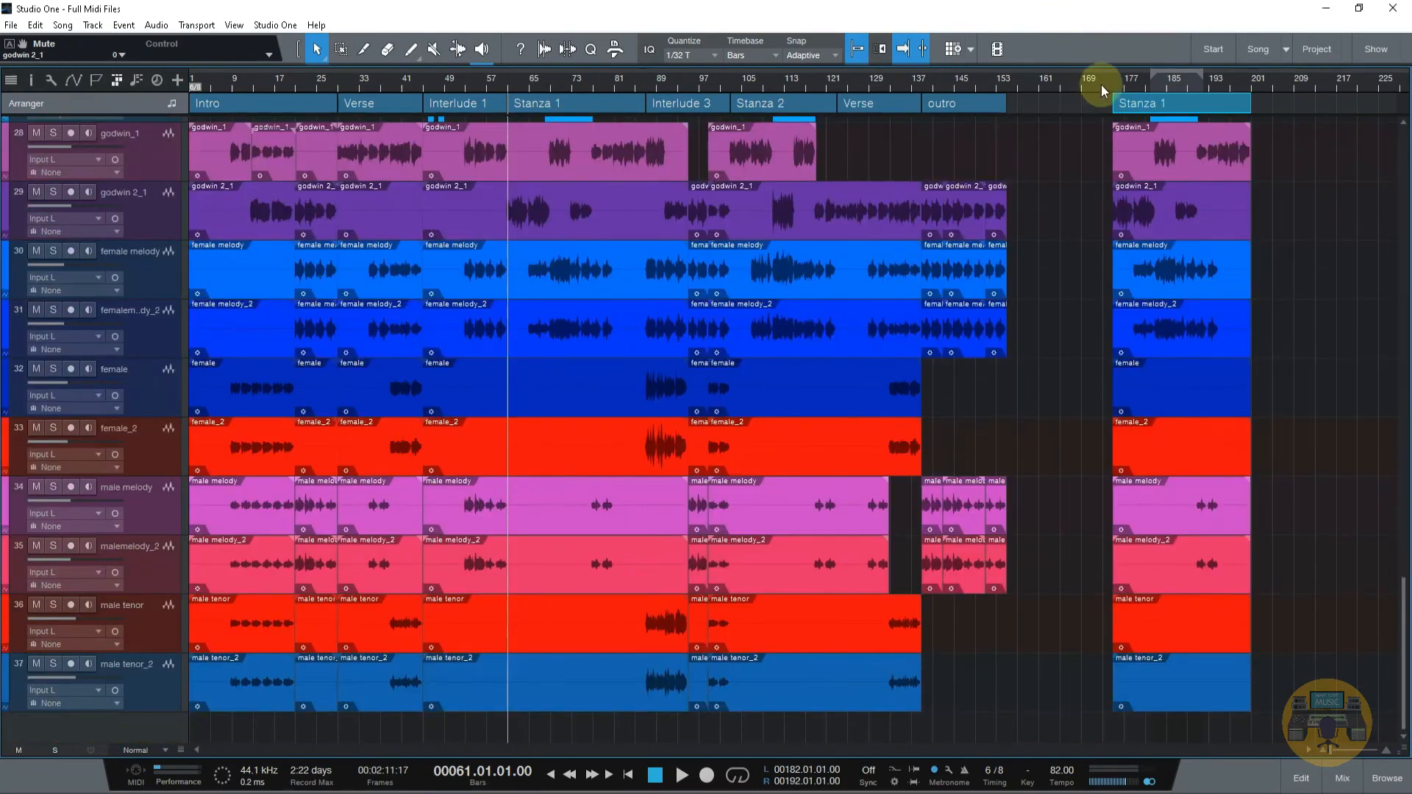
Play the copied Stanza 1 section from its start, stop playback, and undo the copy
{"action": "left_click", "coordinate": [1111, 78]}
{"action": "key", "text": "space"}
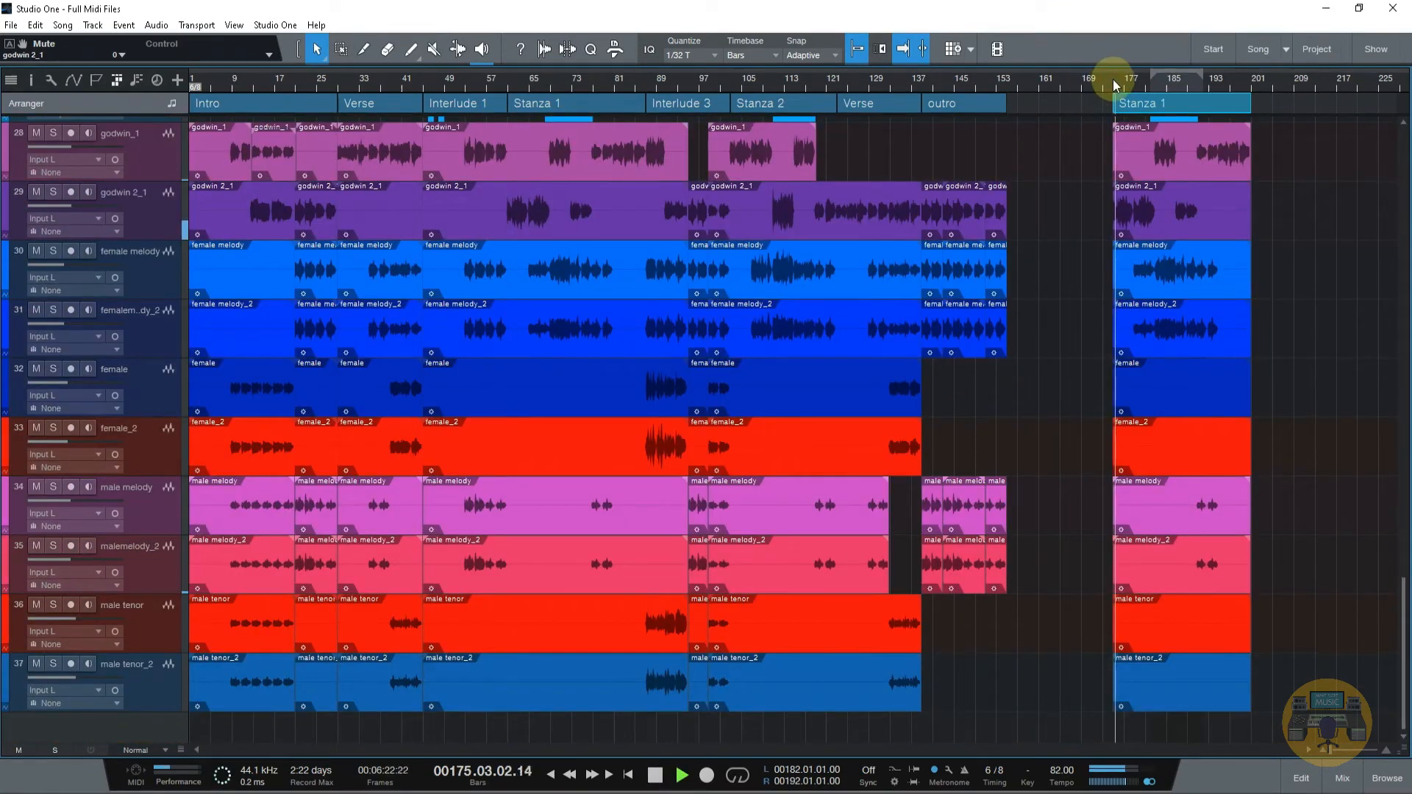
{"action": "scroll", "coordinate": [1322, 226], "scroll_direction": "up", "scroll_amount": 20}
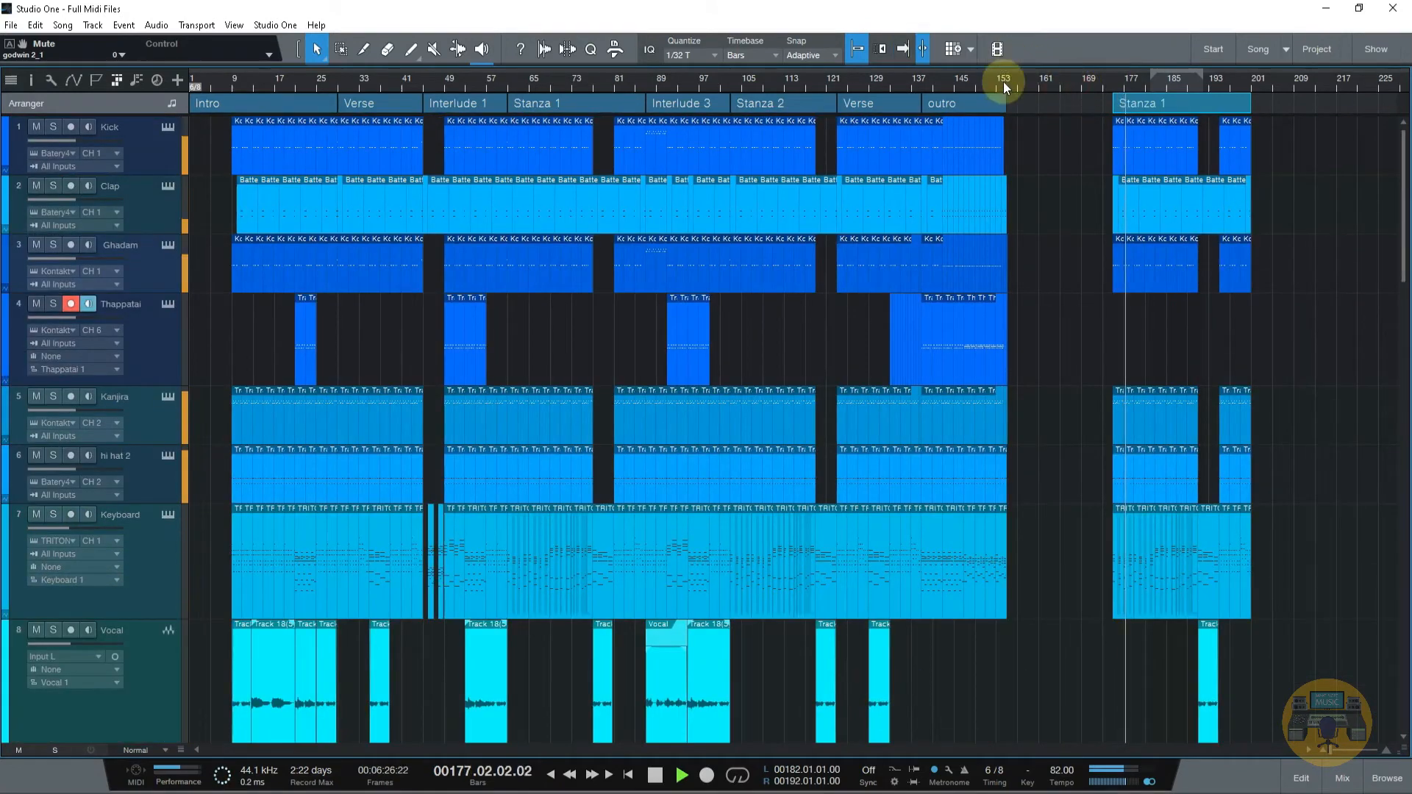
{"action": "left_click_drag", "start_coordinate": [974, 85], "coordinate": [924, 44]}
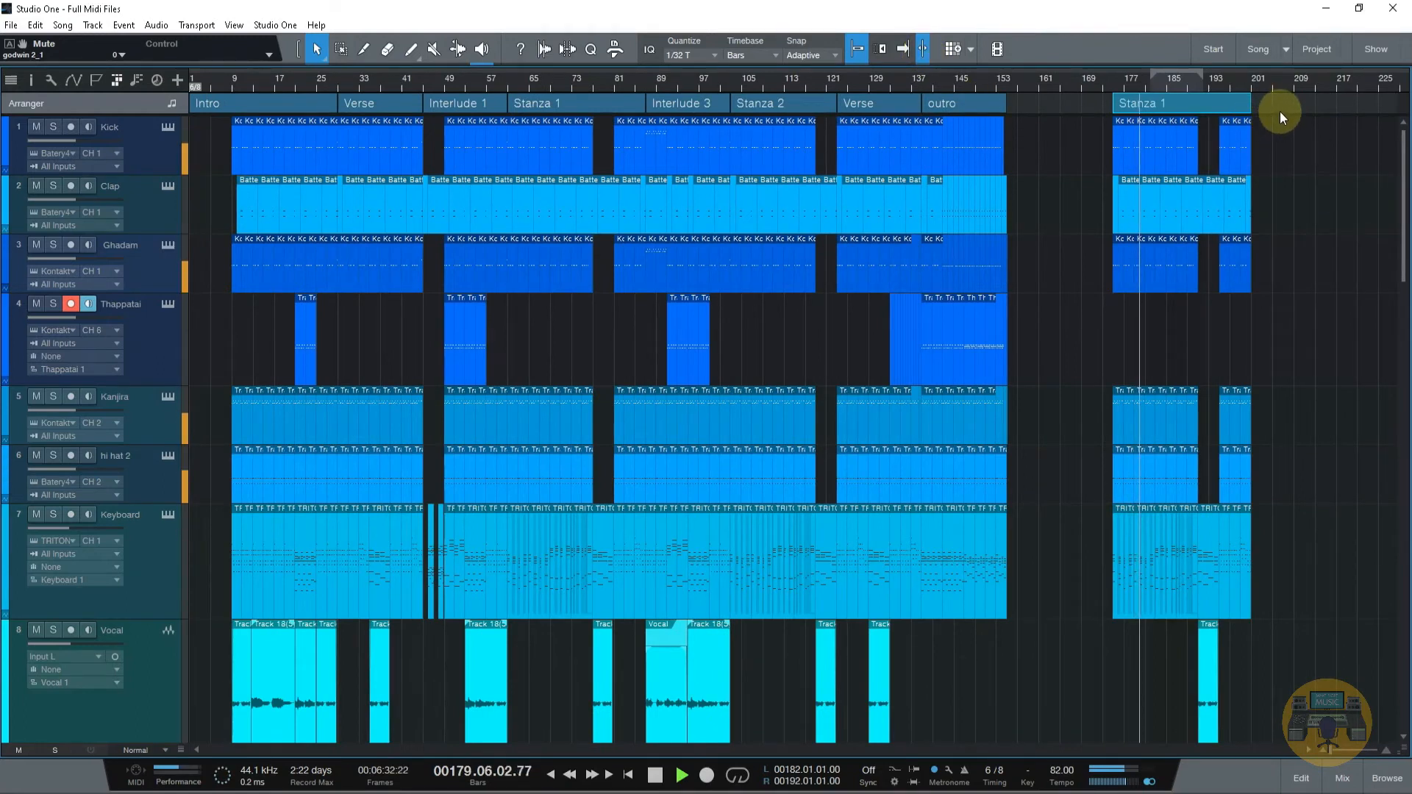
{"action": "key", "text": "space"}
{"action": "key", "text": "ctrl+z"}
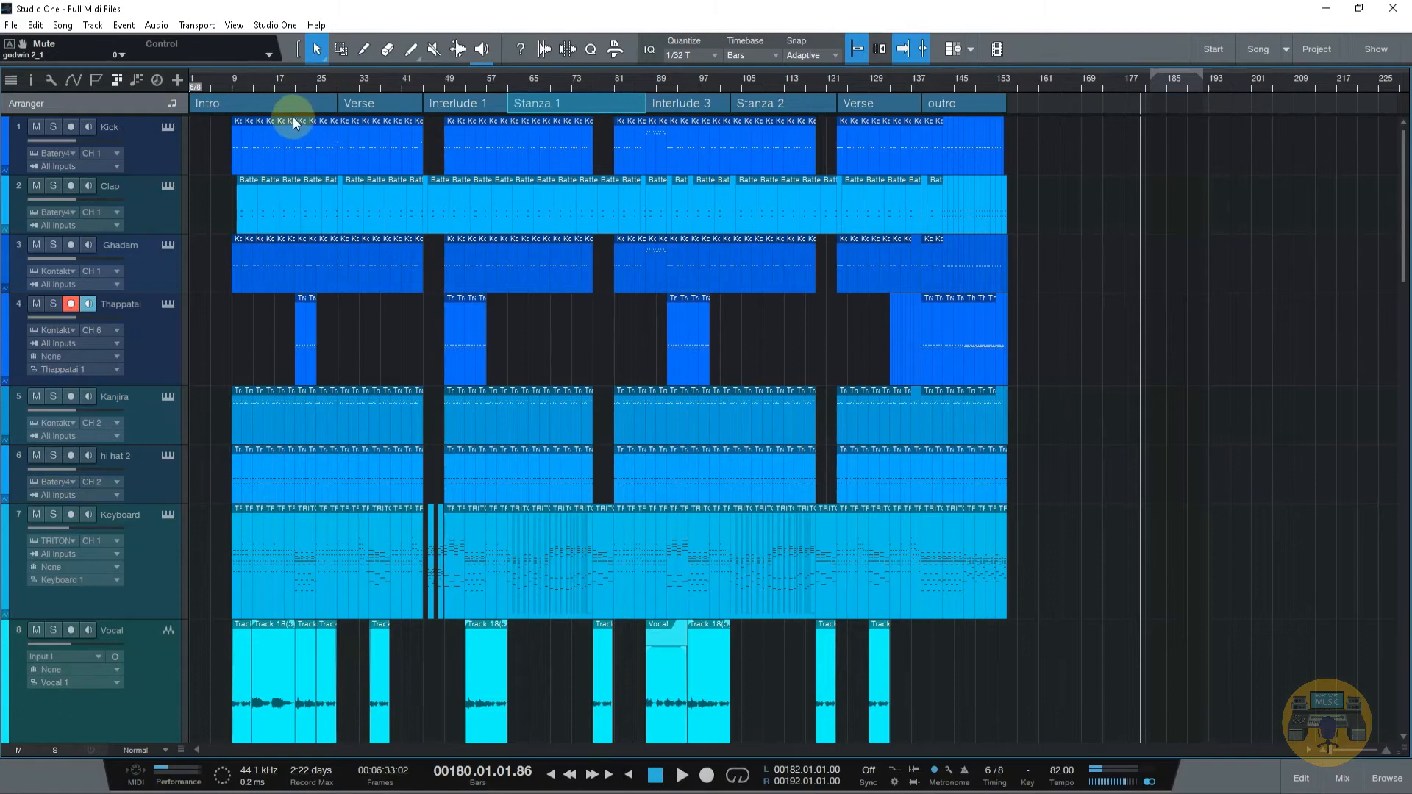
Swap the two stanza sections, placing Stanza 2 after Interlude 1 and Stanza 1 after Interlude 3
{"action": "key", "text": "alt"}
{"action": "left_click_drag", "start_coordinate": [572, 104], "coordinate": [1108, 108]}
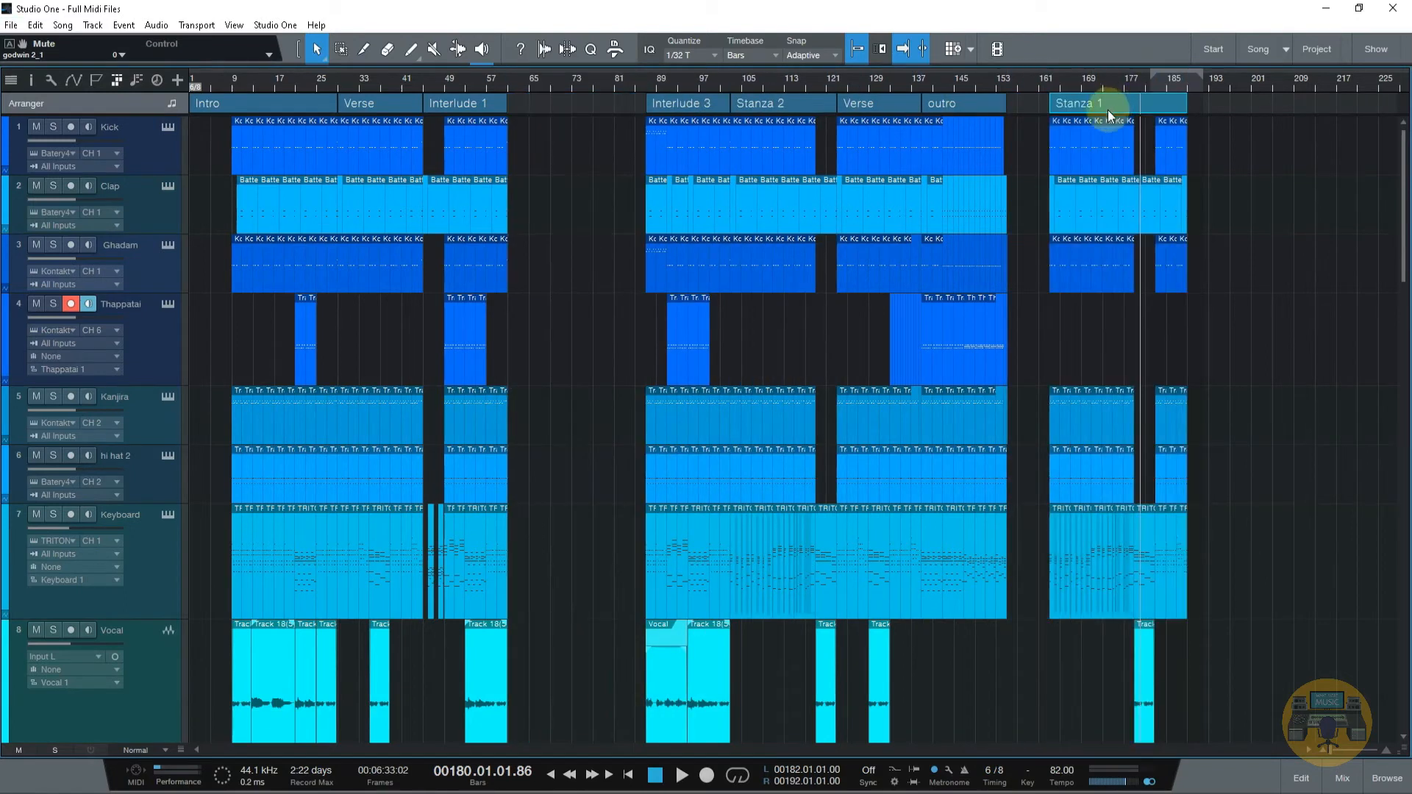
{"action": "left_click_drag", "start_coordinate": [802, 105], "coordinate": [569, 106]}
{"action": "left_click_drag", "start_coordinate": [1092, 105], "coordinate": [769, 107]}
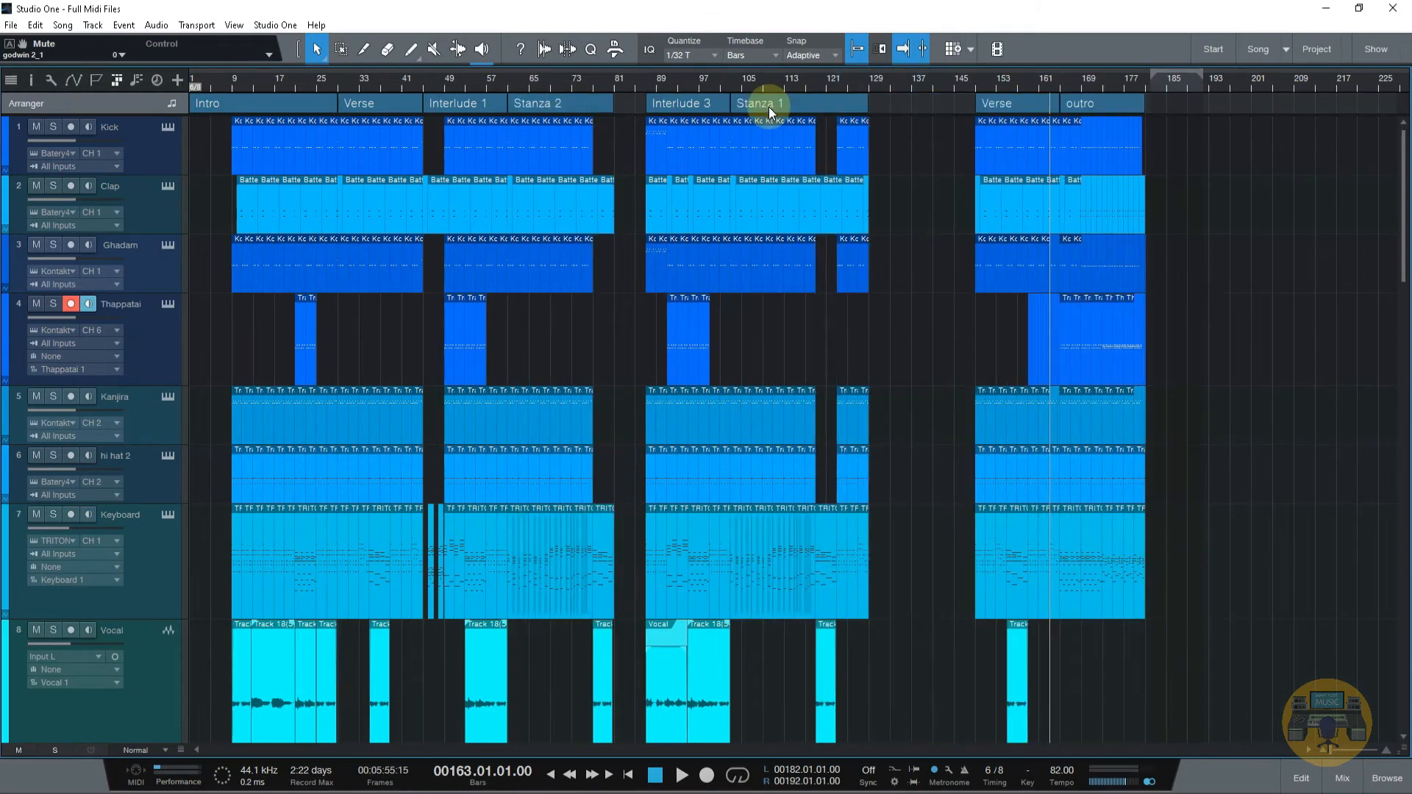
Move the last Verse section directly behind Stanza 1 and the outro directly behind that Verse
{"action": "left_click", "coordinate": [1287, 130]}
{"action": "left_click_drag", "start_coordinate": [1016, 108], "coordinate": [906, 109]}
{"action": "left_click_drag", "start_coordinate": [1072, 108], "coordinate": [981, 103]}
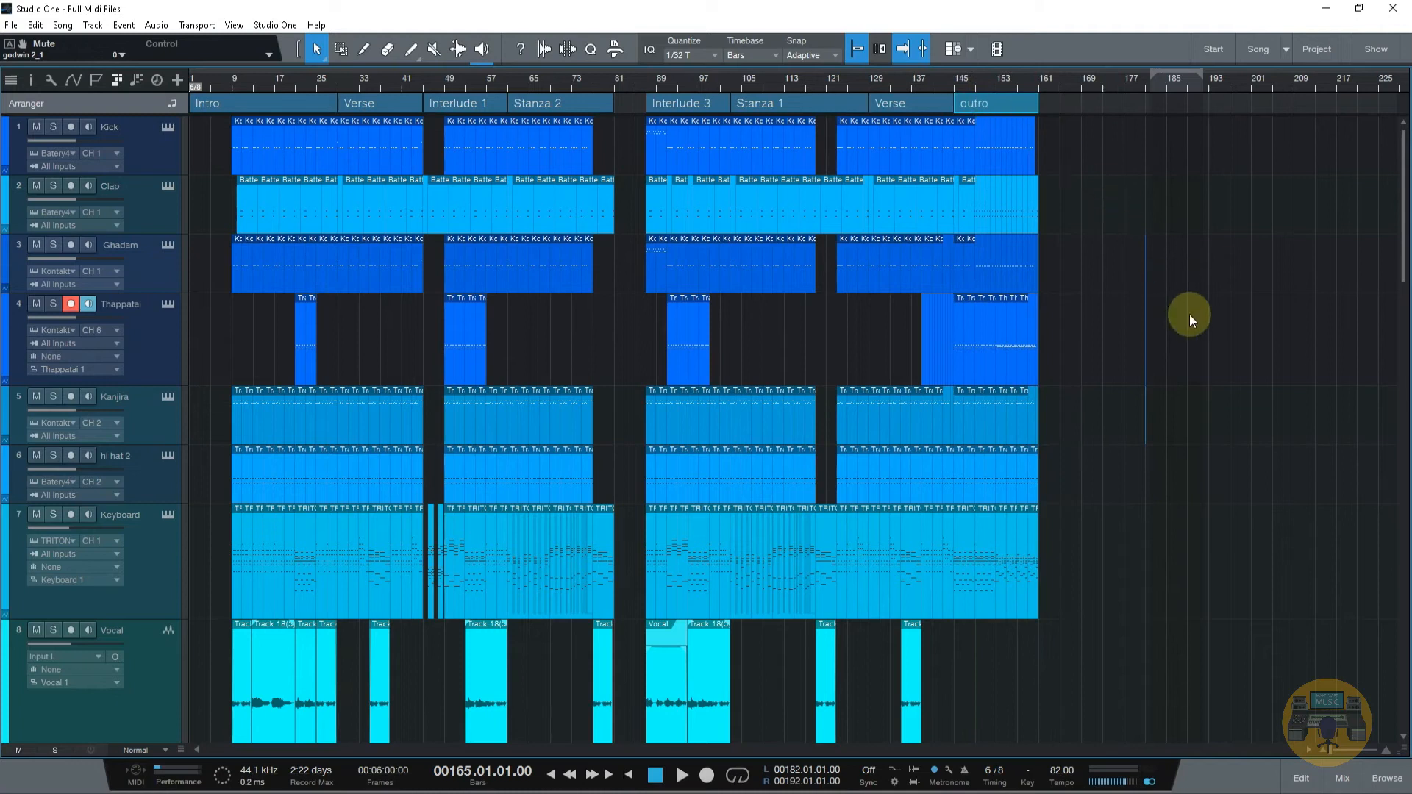
Shift Interlude 3, Stanza 1, the last Verse and the outro earlier to close the gap after Stanza 2
{"action": "left_click_drag", "start_coordinate": [714, 109], "coordinate": [676, 107]}
{"action": "left_click_drag", "start_coordinate": [763, 108], "coordinate": [732, 103]}
{"action": "left_click_drag", "start_coordinate": [869, 105], "coordinate": [854, 104]}
{"action": "left_click_drag", "start_coordinate": [994, 103], "coordinate": [947, 101]}
Start playback at about bar 58 and delete the leftover event slivers in the empty space beyond the outro
{"action": "left_click", "coordinate": [493, 80]}
{"action": "key", "text": "space"}
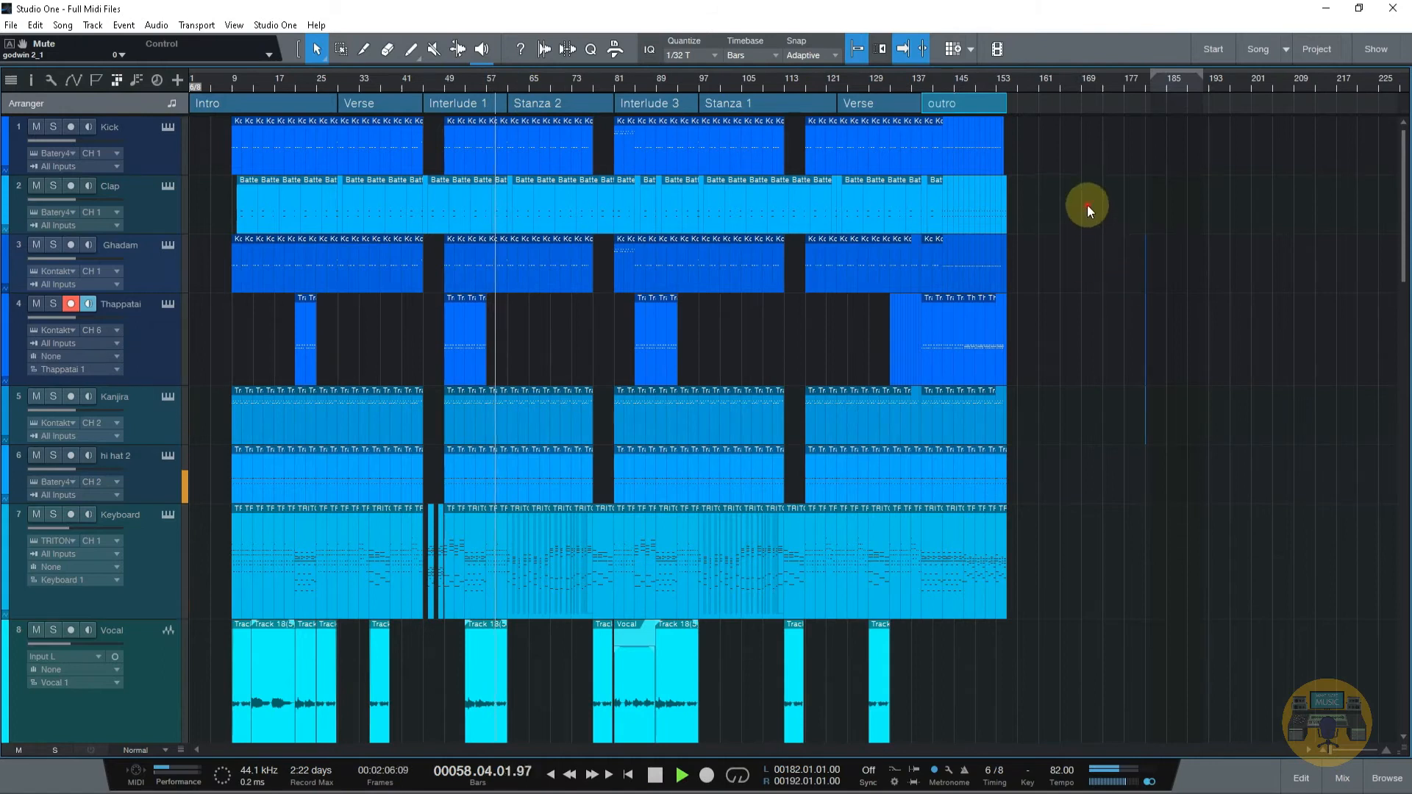
{"action": "left_click_drag", "start_coordinate": [1088, 206], "coordinate": [1168, 441]}
{"action": "key", "text": "Delete"}
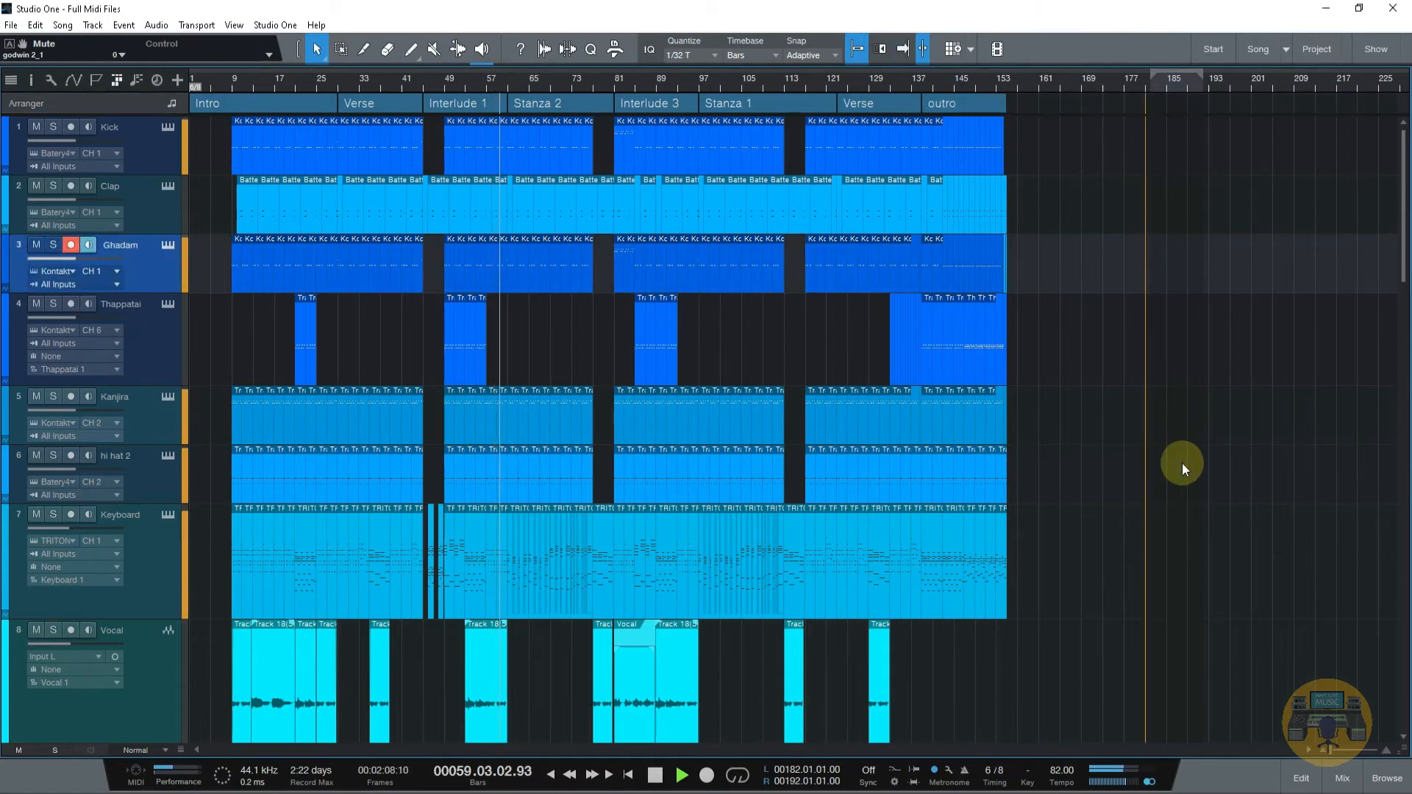
Listen to the transitions from Interlude 1 into Stanza 2 and from Interlude 3 into Stanza 1, and stop playback
{"action": "left_click_drag", "start_coordinate": [504, 81], "coordinate": [497, 138]}
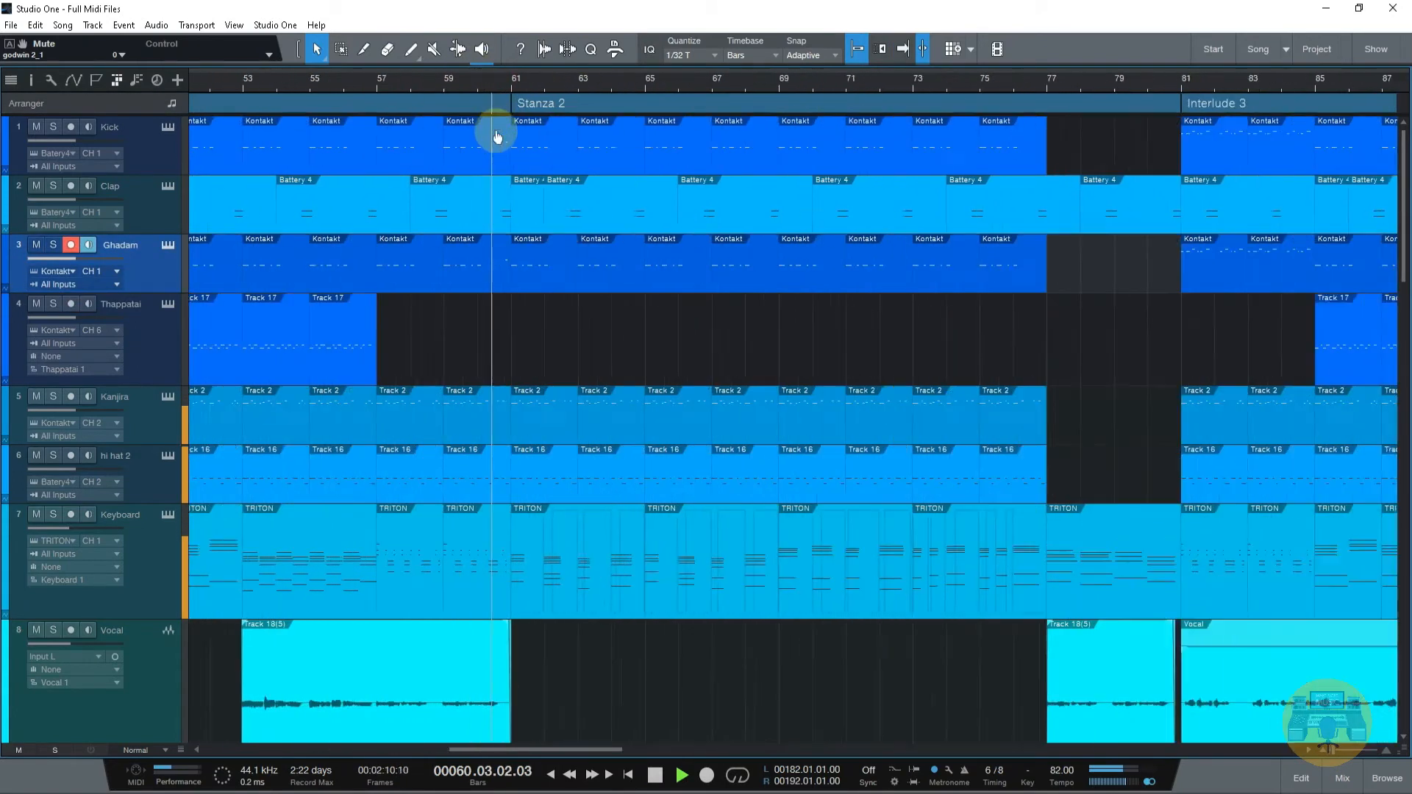
{"action": "left_click_drag", "start_coordinate": [505, 85], "coordinate": [487, 55]}
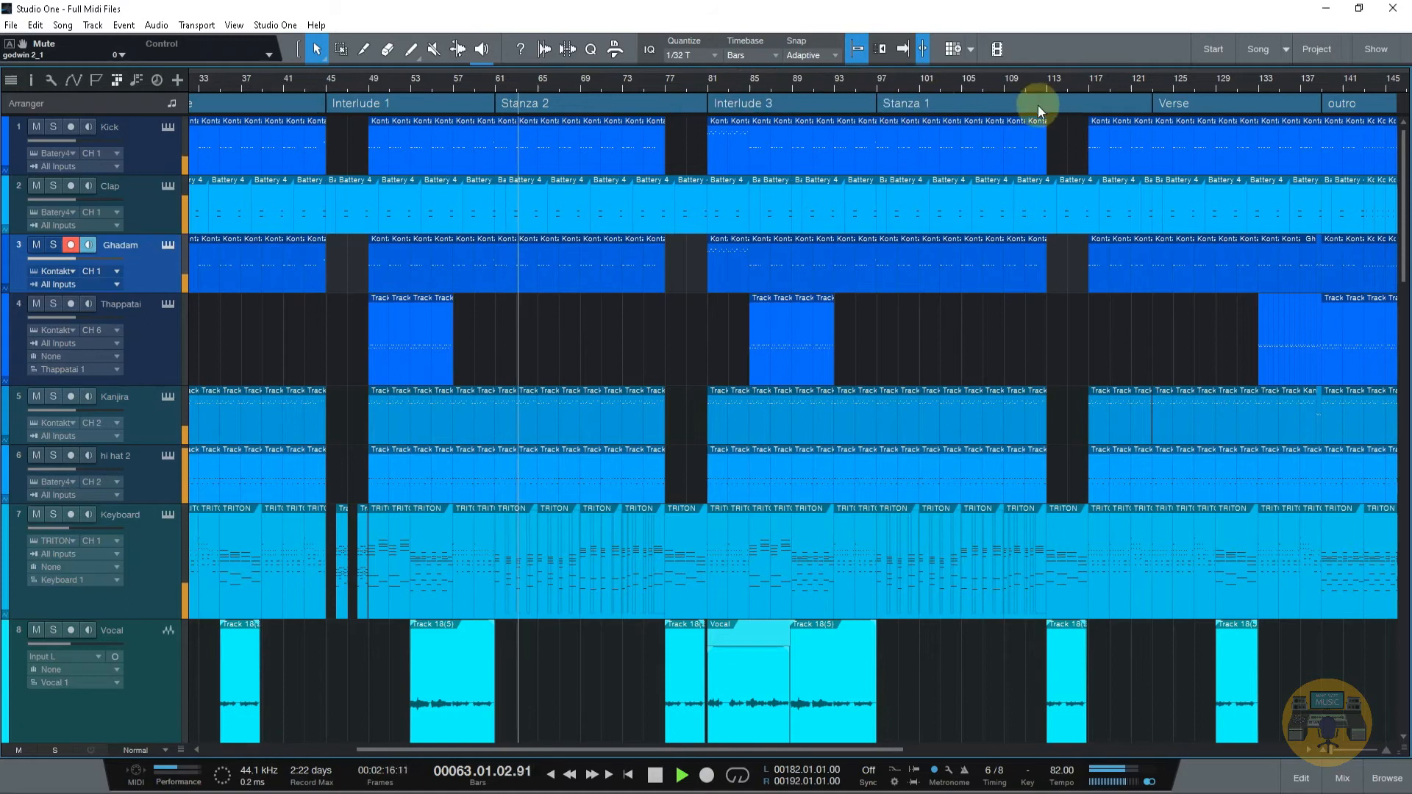
{"action": "left_click", "coordinate": [859, 86]}
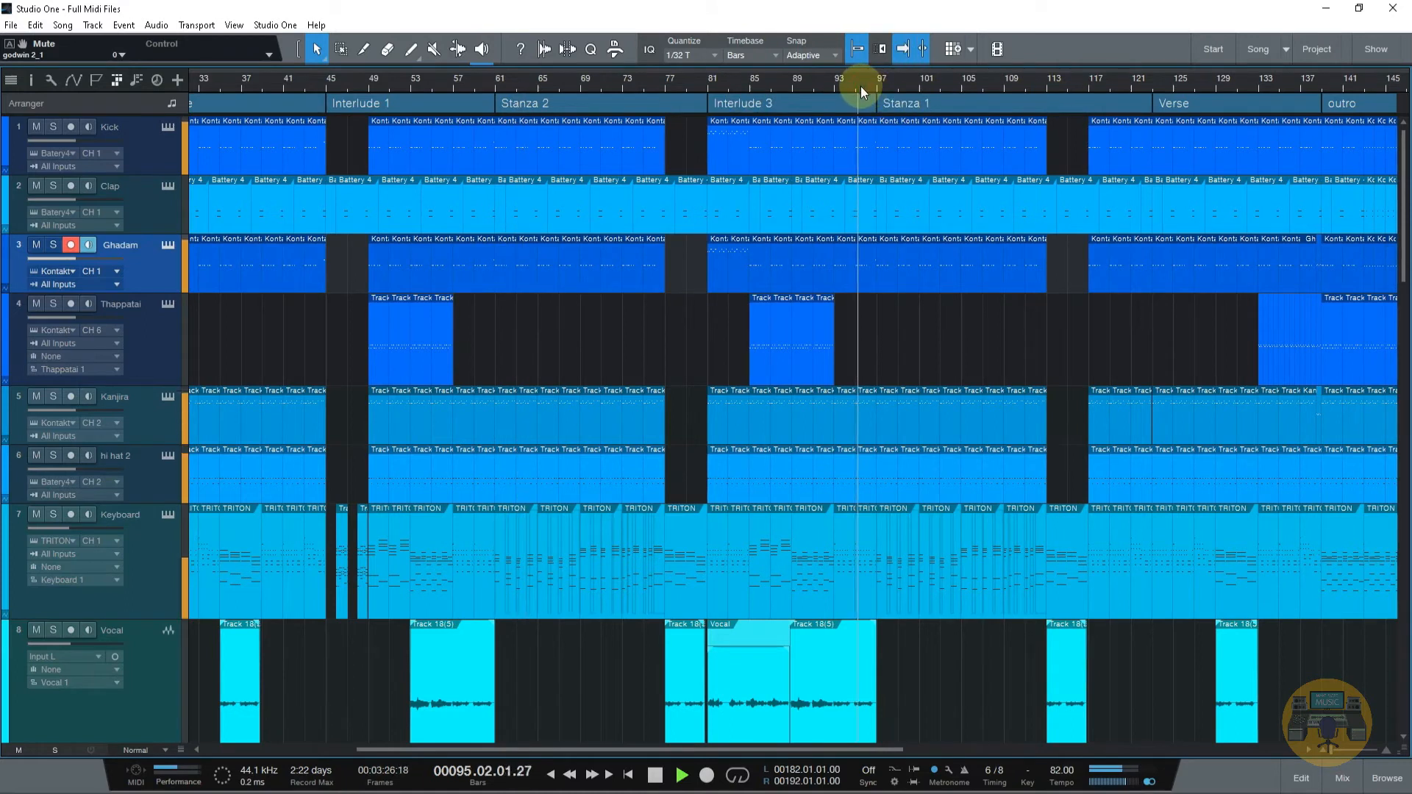
{"action": "left_click_drag", "start_coordinate": [841, 82], "coordinate": [819, 78]}
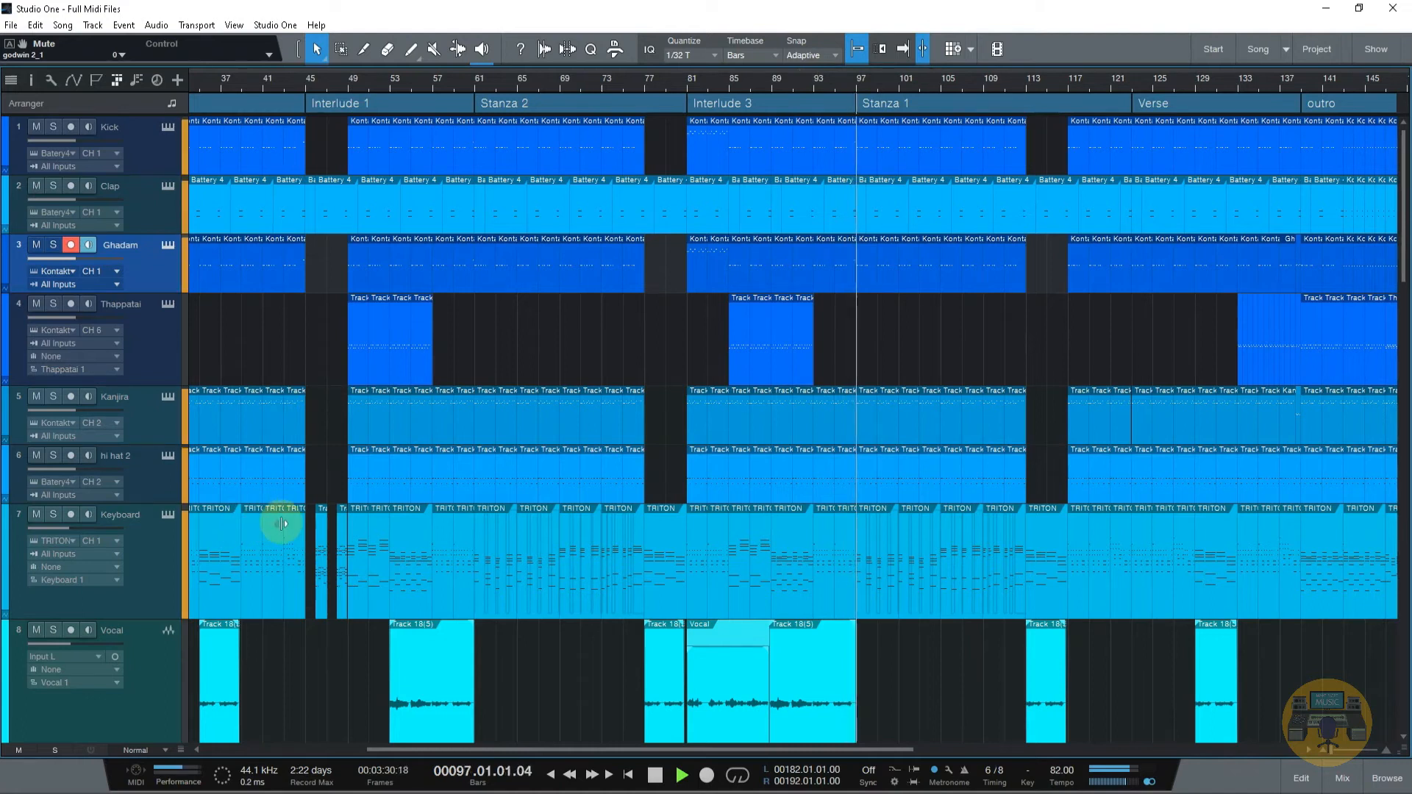
{"action": "key", "text": "space"}
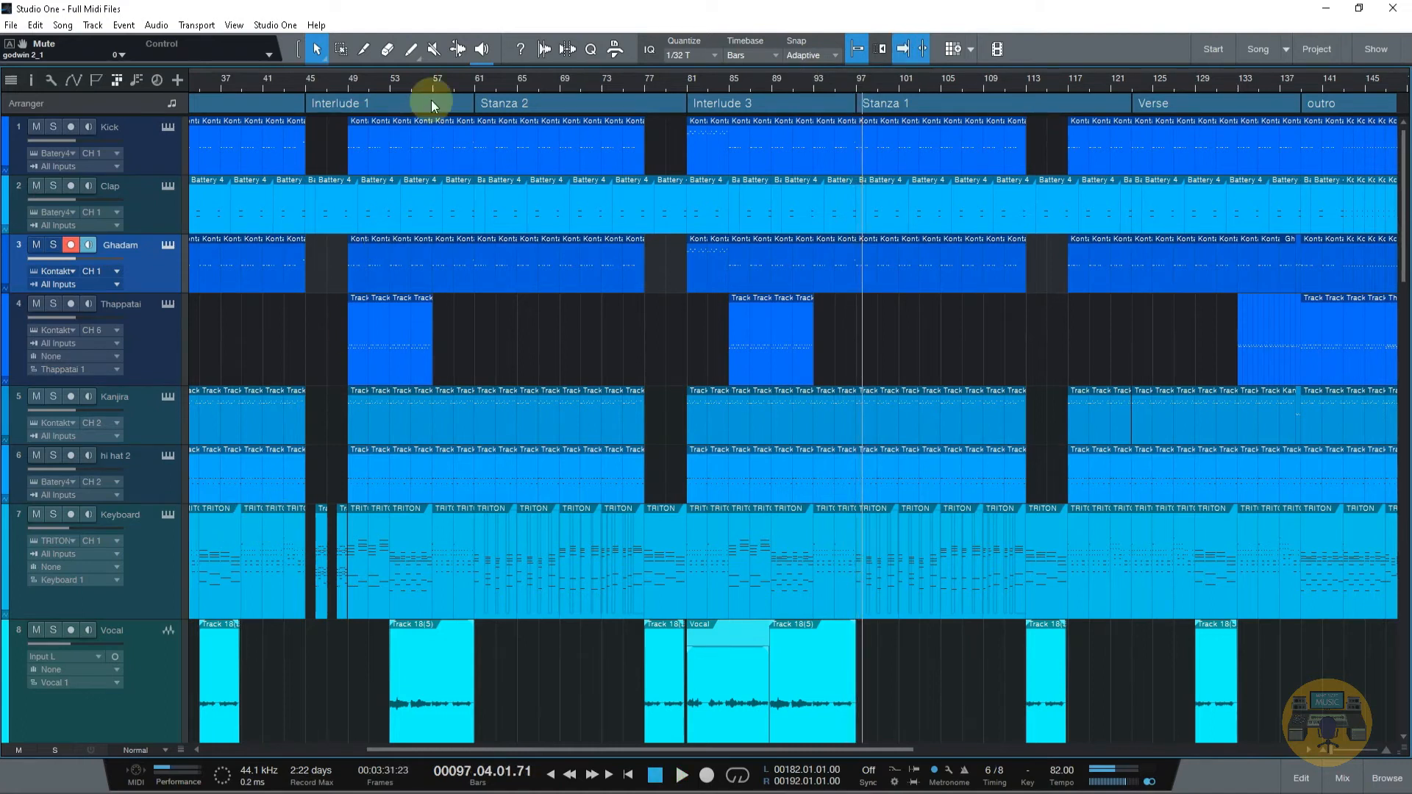
{"action": "left_click_drag", "start_coordinate": [439, 81], "coordinate": [423, 63]}
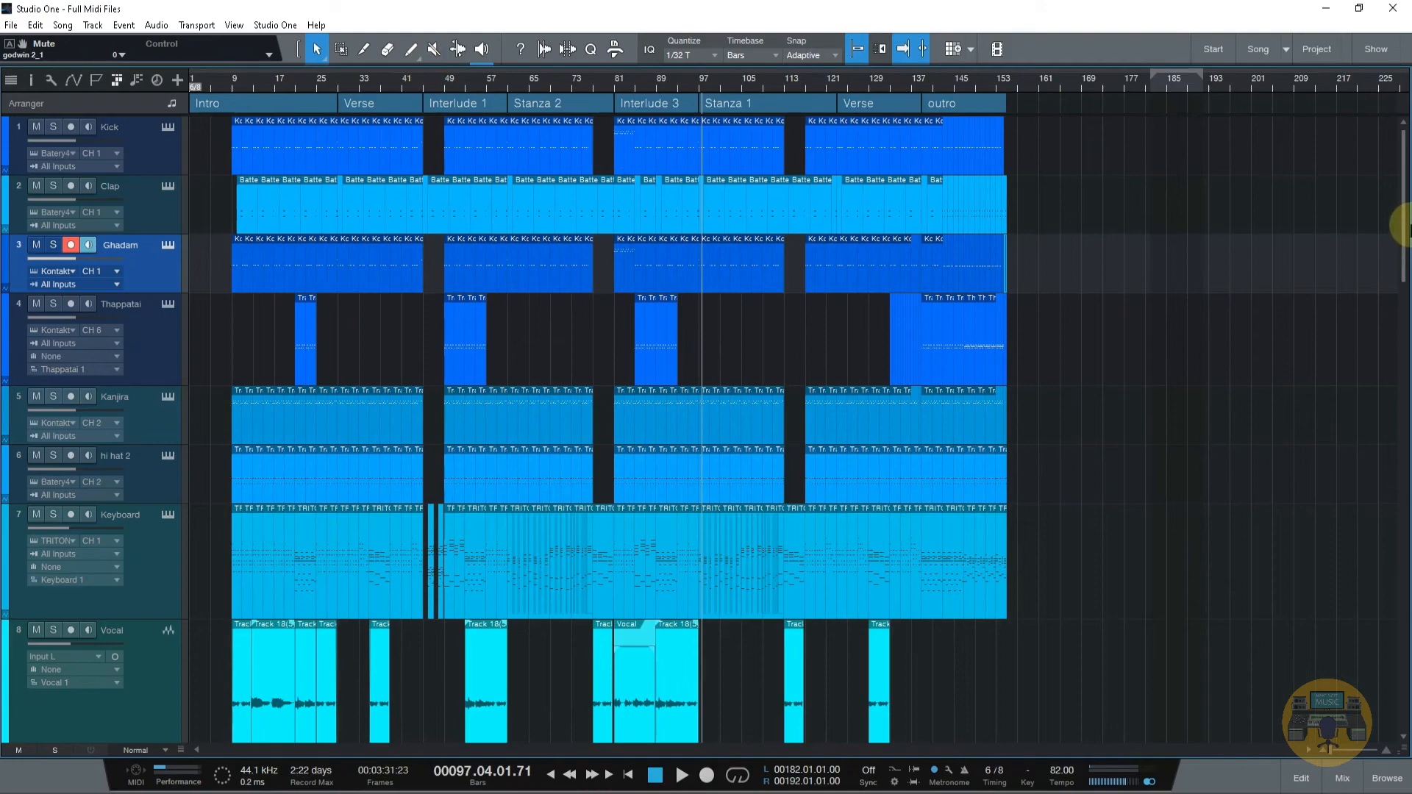
{"action": "left_click_drag", "start_coordinate": [1402, 178], "coordinate": [1404, 73]}
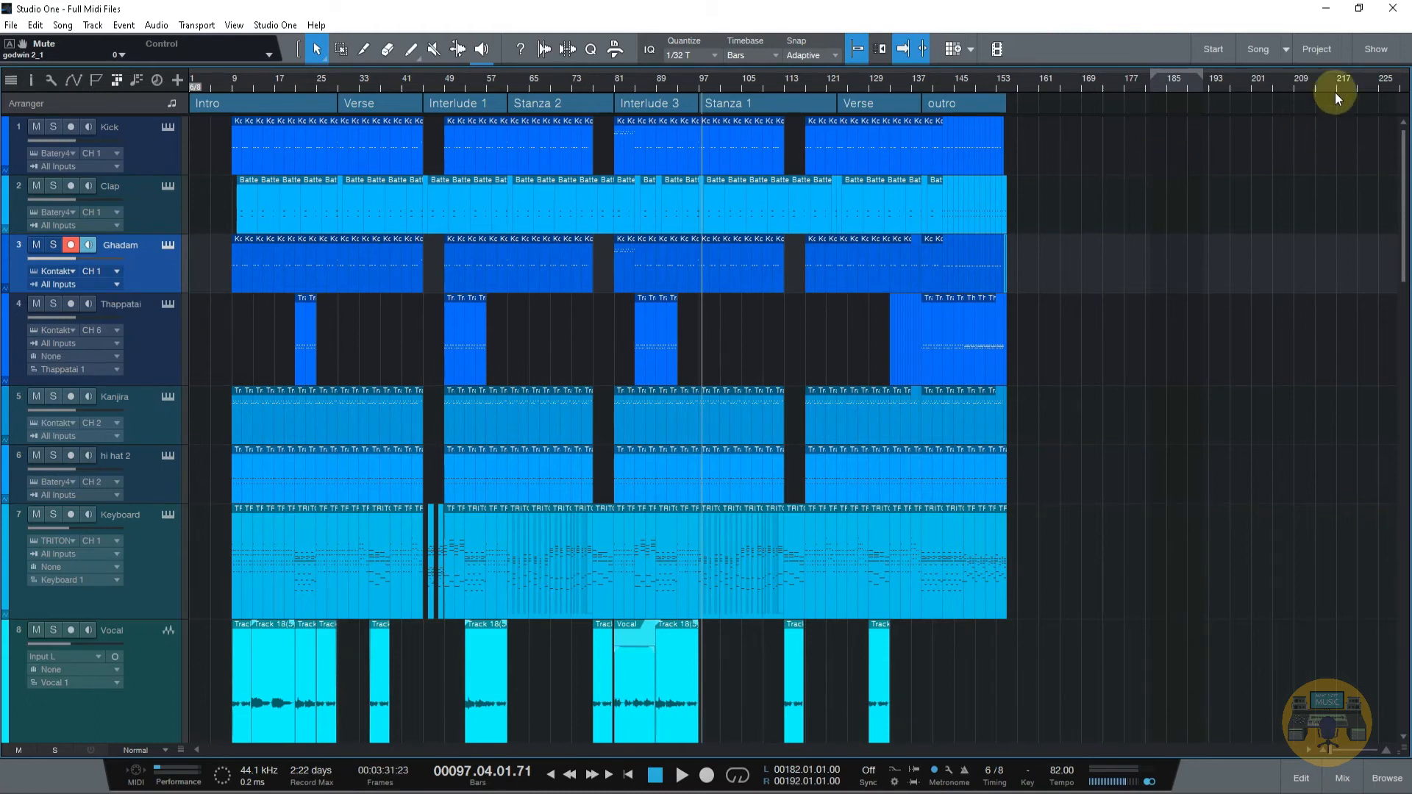
Copy all arranger sections from Intro to outro to a new scratch pad and widen the scratch pad's pane
{"action": "left_click", "coordinate": [951, 52]}
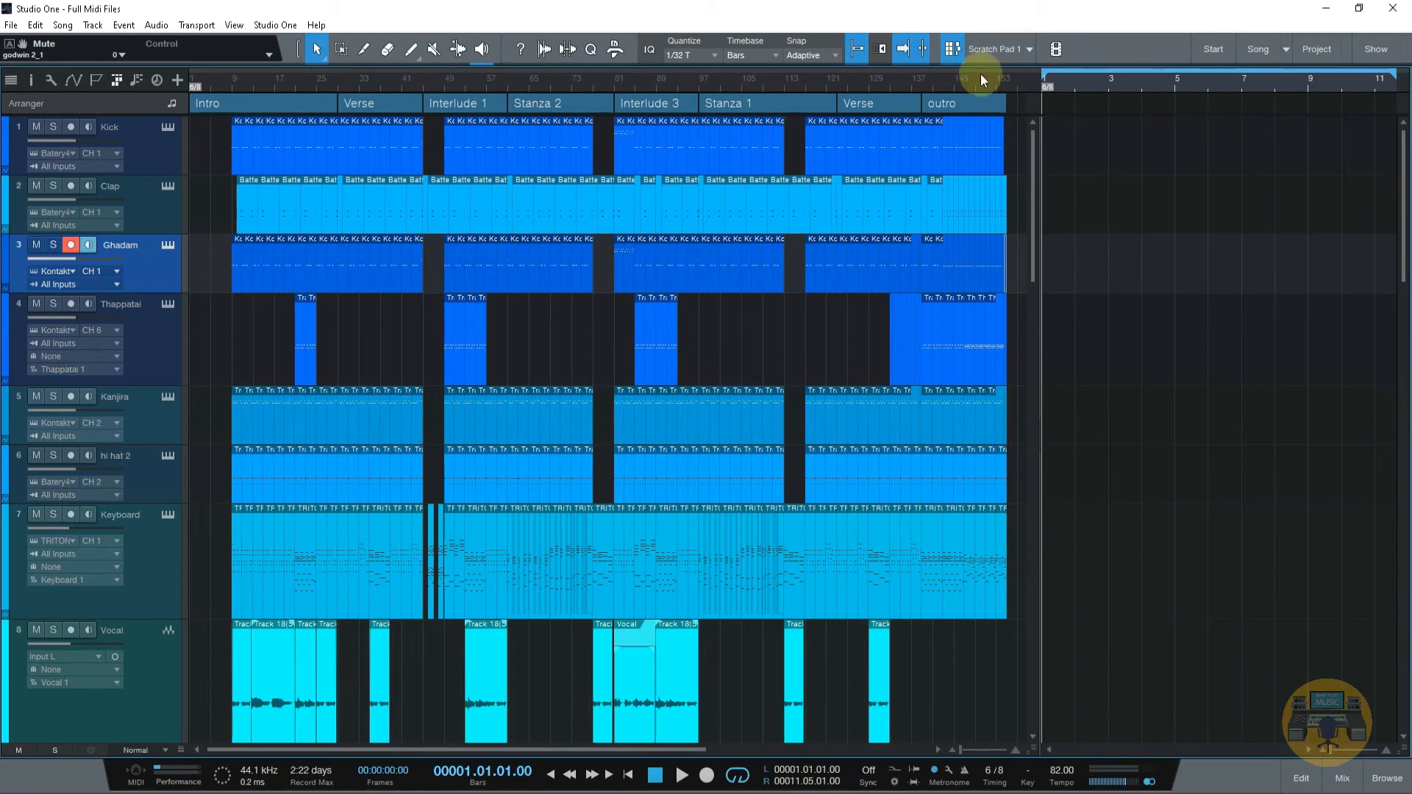
{"action": "left_click", "coordinate": [954, 50]}
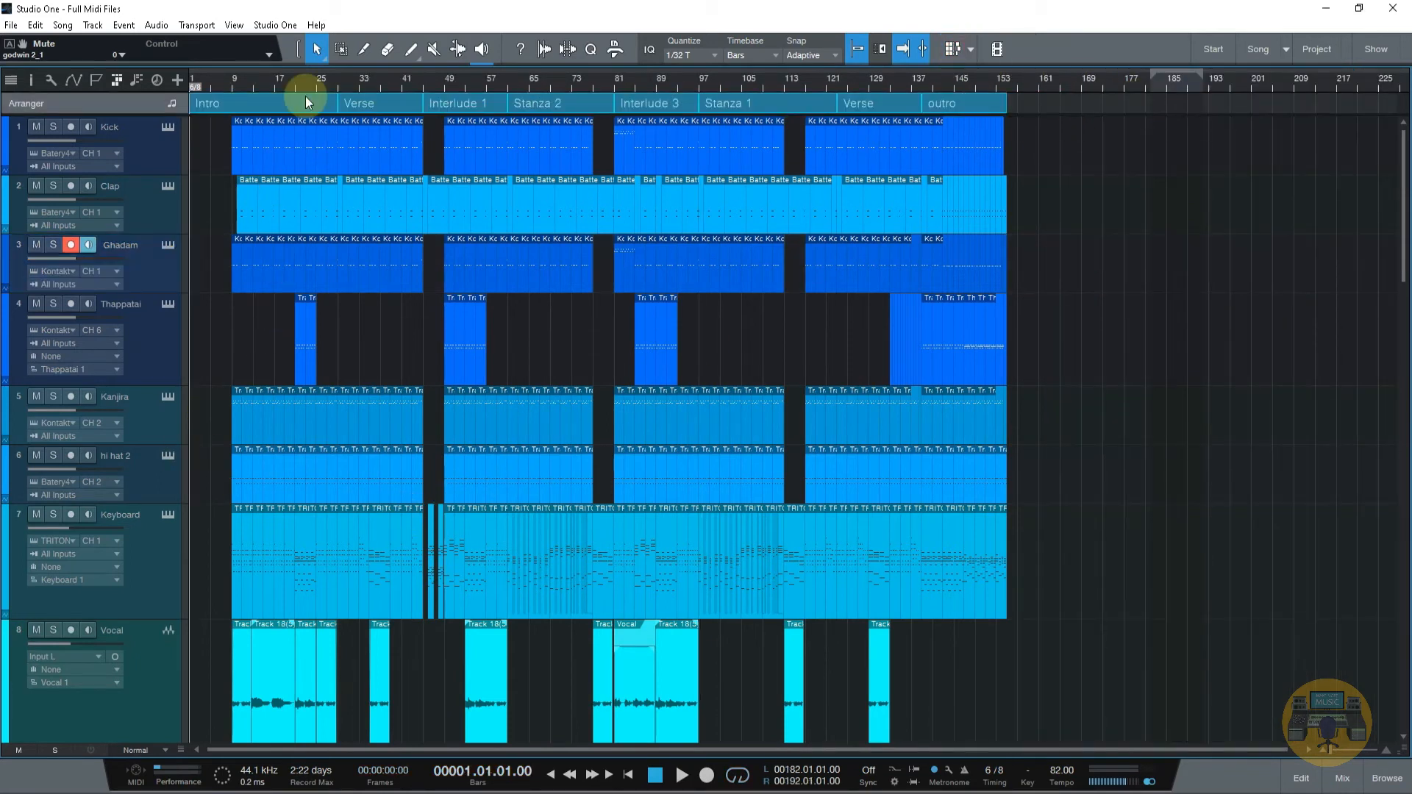
{"action": "right_click", "coordinate": [306, 101]}
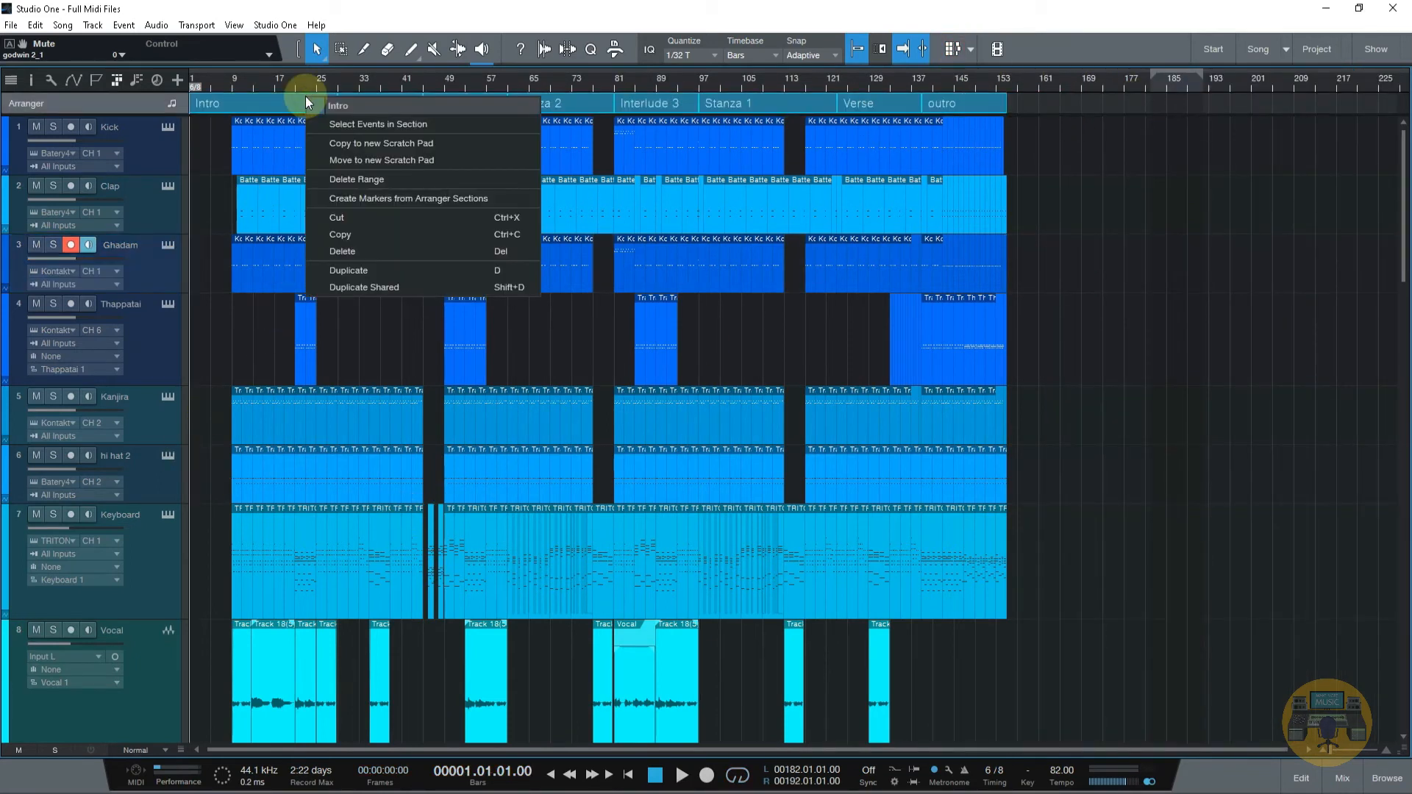
{"action": "left_click", "coordinate": [350, 144]}
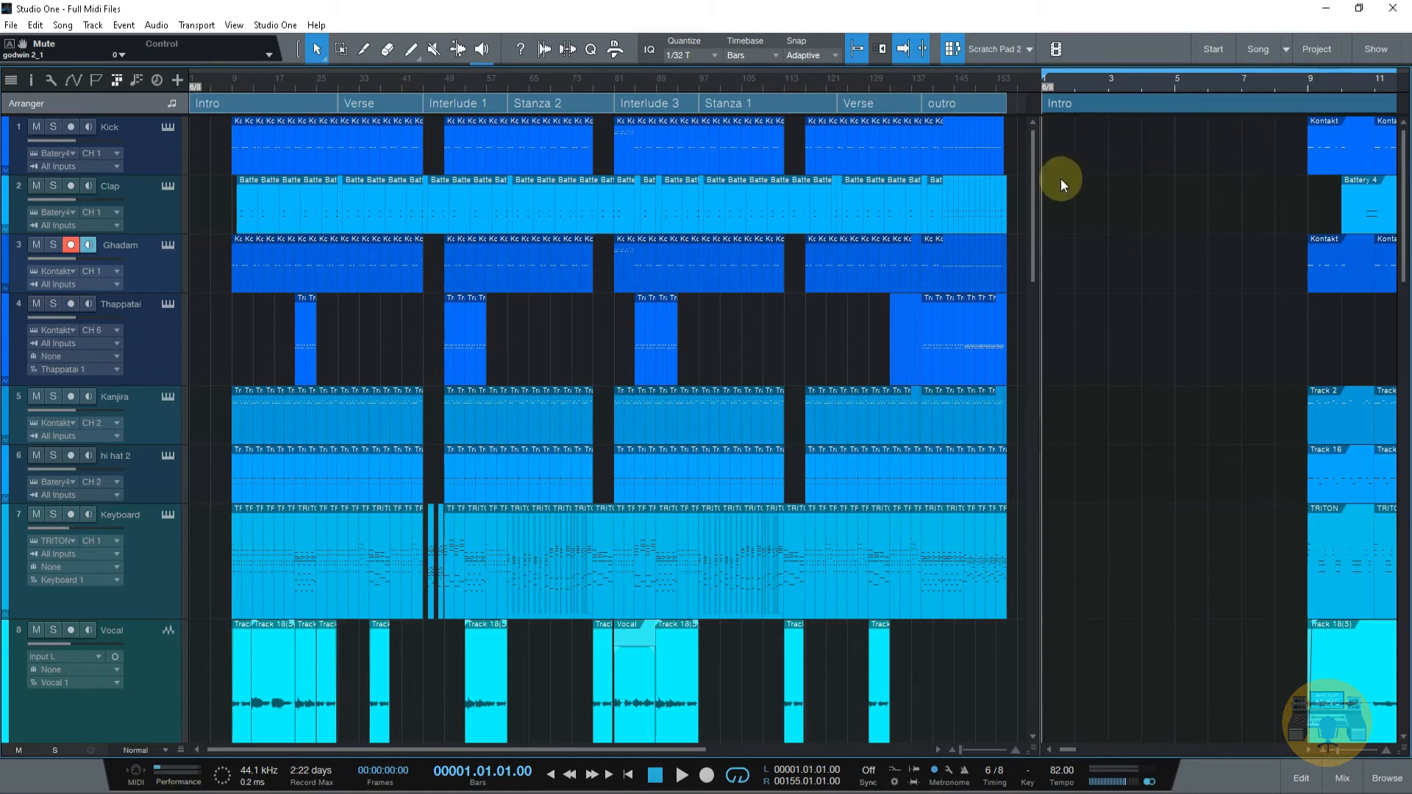
{"action": "left_click_drag", "start_coordinate": [1040, 176], "coordinate": [212, 170]}
{"action": "left_click_drag", "start_coordinate": [546, 75], "coordinate": [532, 34]}
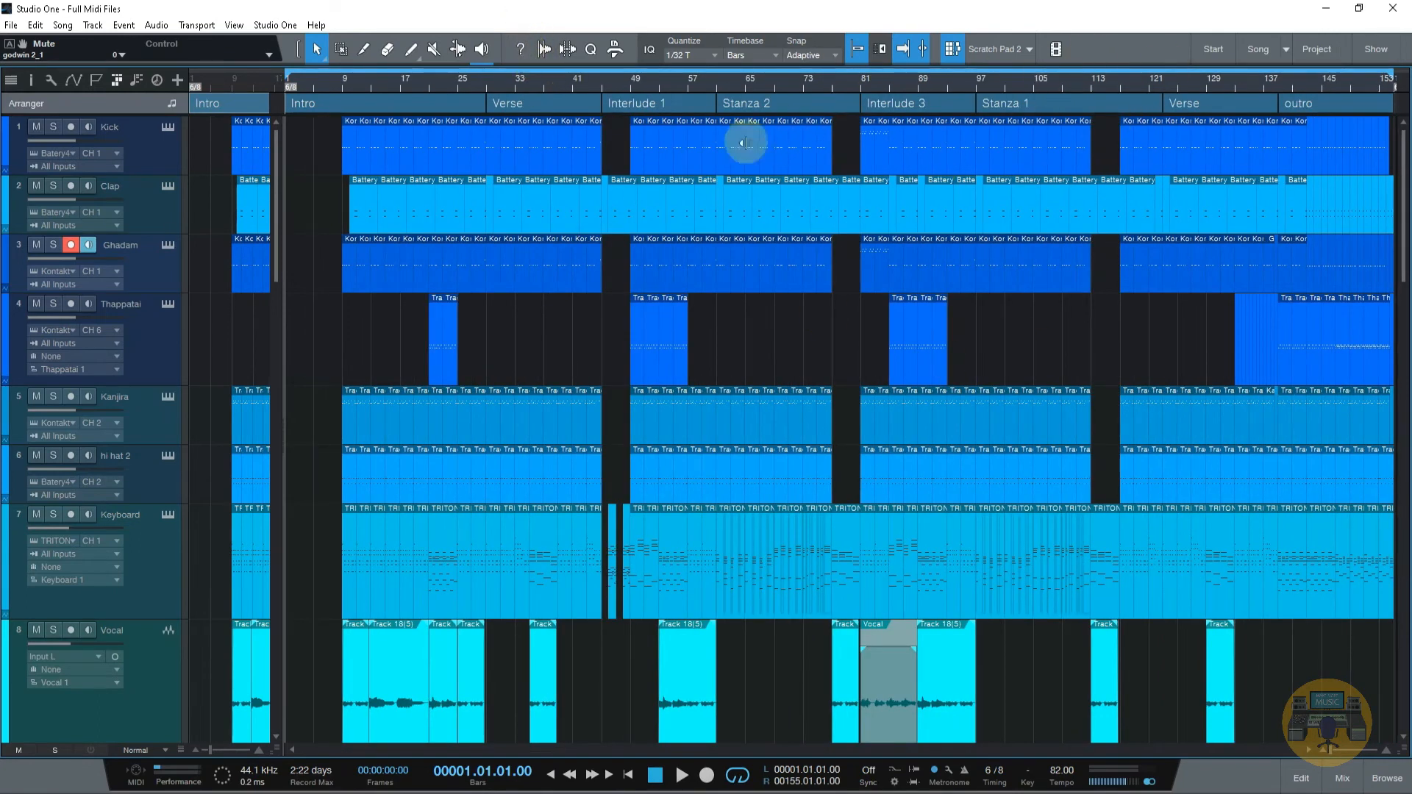
Play the scratch pad arrangement around the transition from the Intro into the Verse, from about bar 29
{"action": "left_click", "coordinate": [467, 105]}
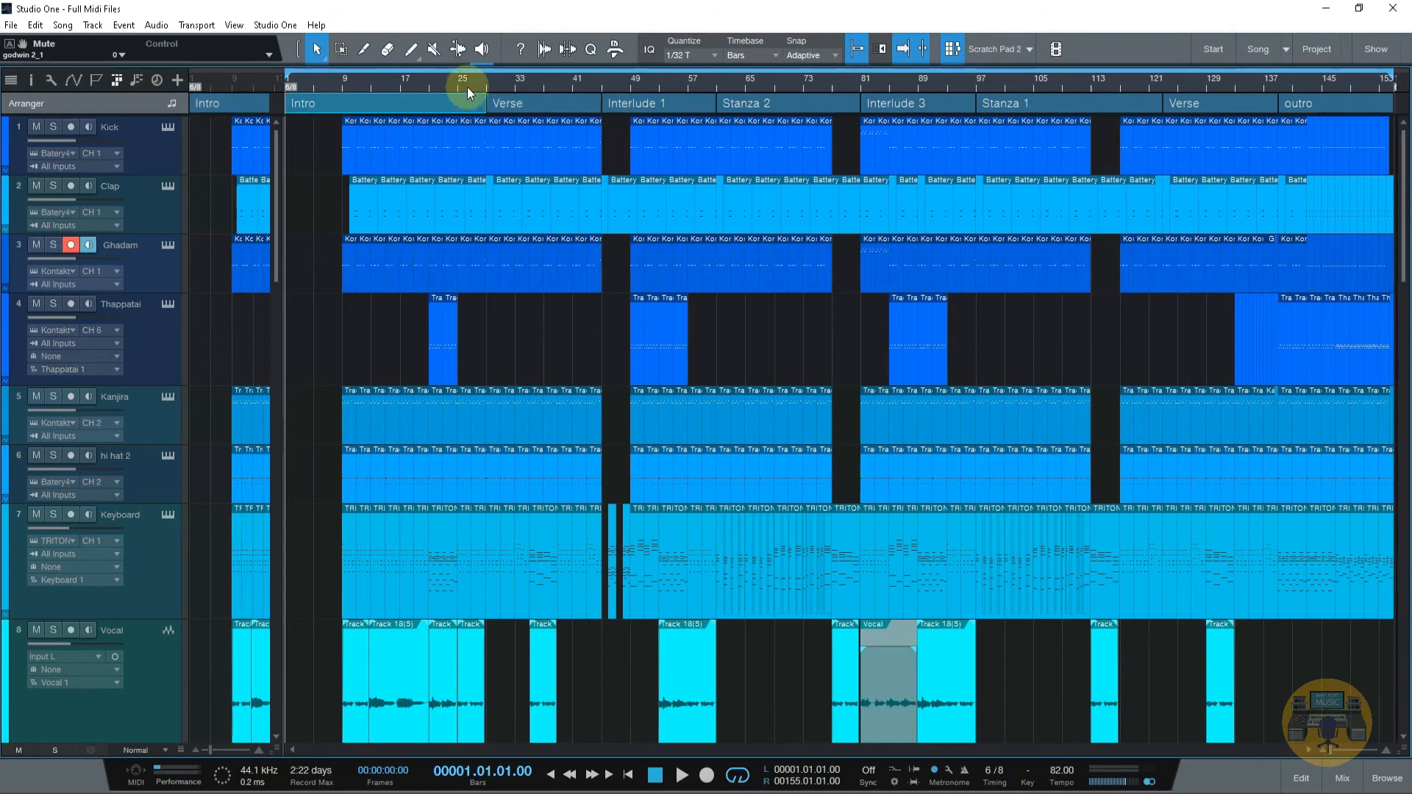
{"action": "right_click", "coordinate": [466, 105]}
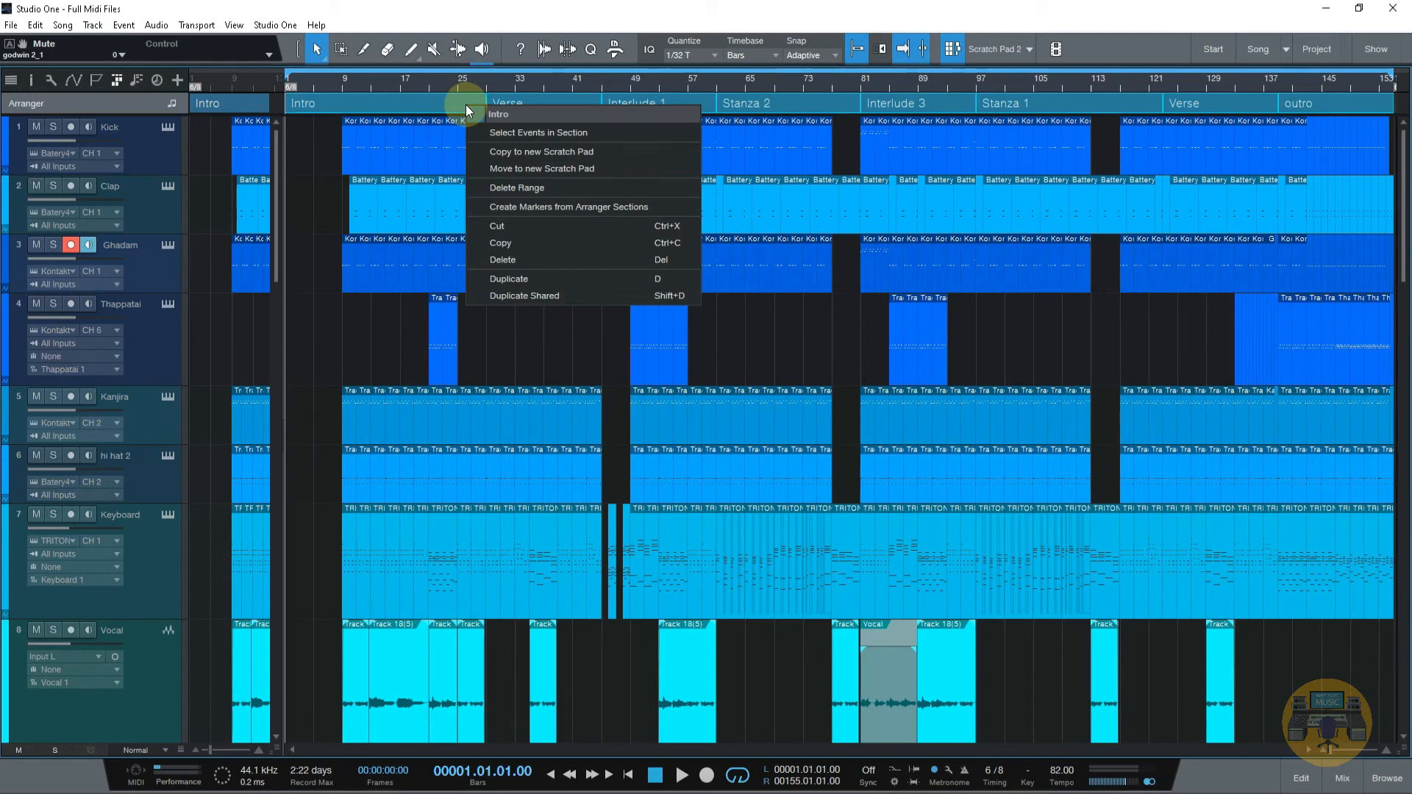
{"action": "left_click", "coordinate": [450, 142]}
{"action": "key", "text": "space"}
{"action": "left_click", "coordinate": [452, 82]}
{"action": "left_click", "coordinate": [488, 87]}
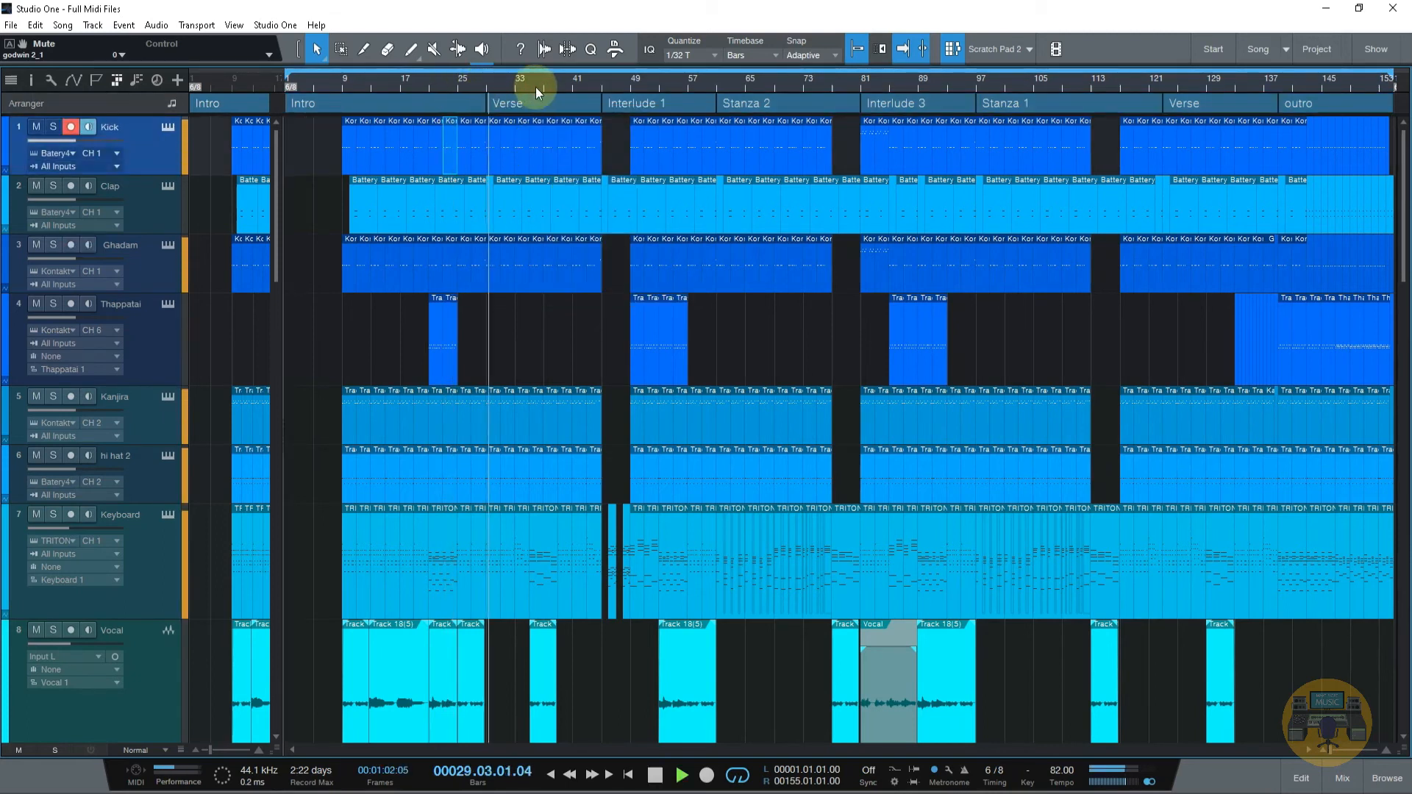
Try deleting the Interlude 1 section from the scratch pad's arranger track, and undo the deletion
{"action": "left_click", "coordinate": [630, 104]}
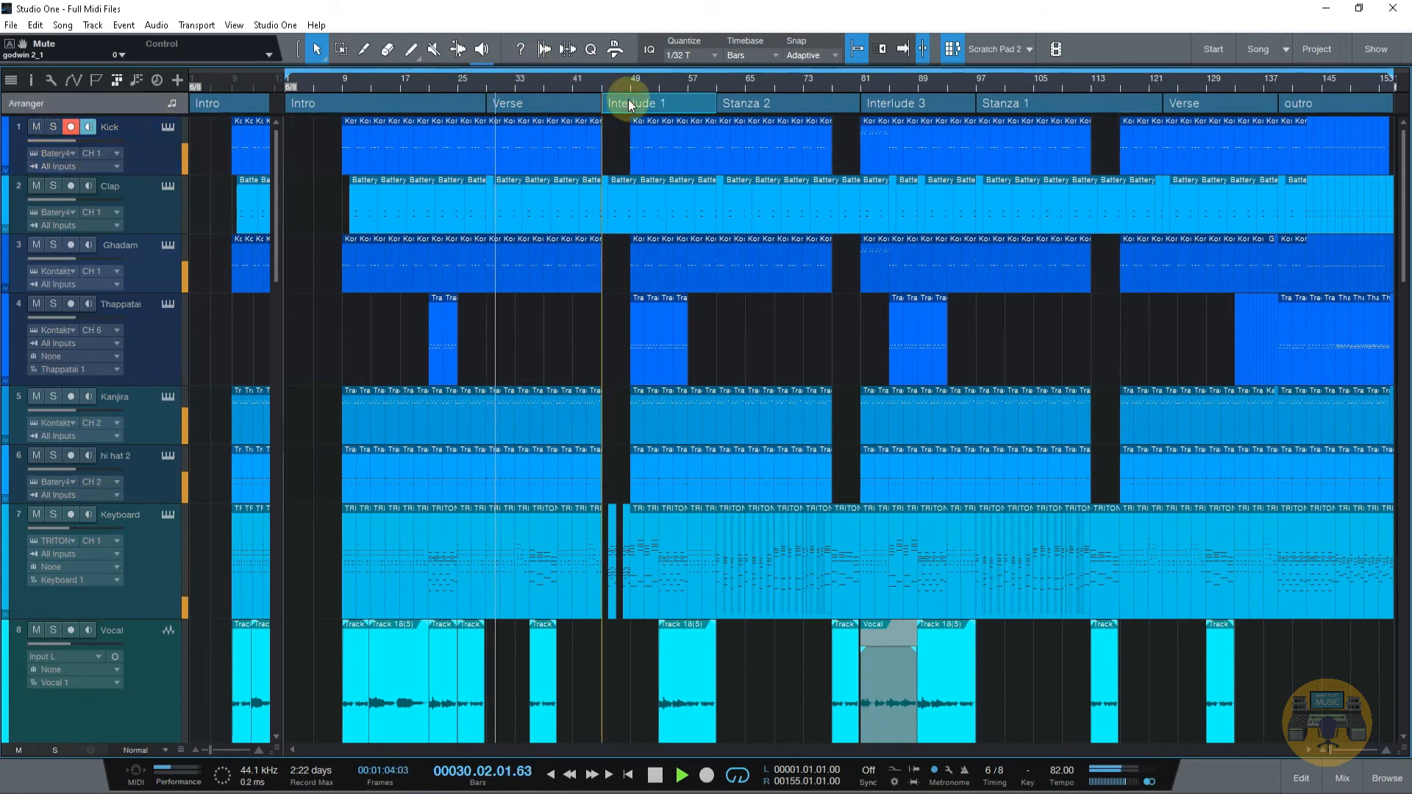
{"action": "key", "text": "Delete"}
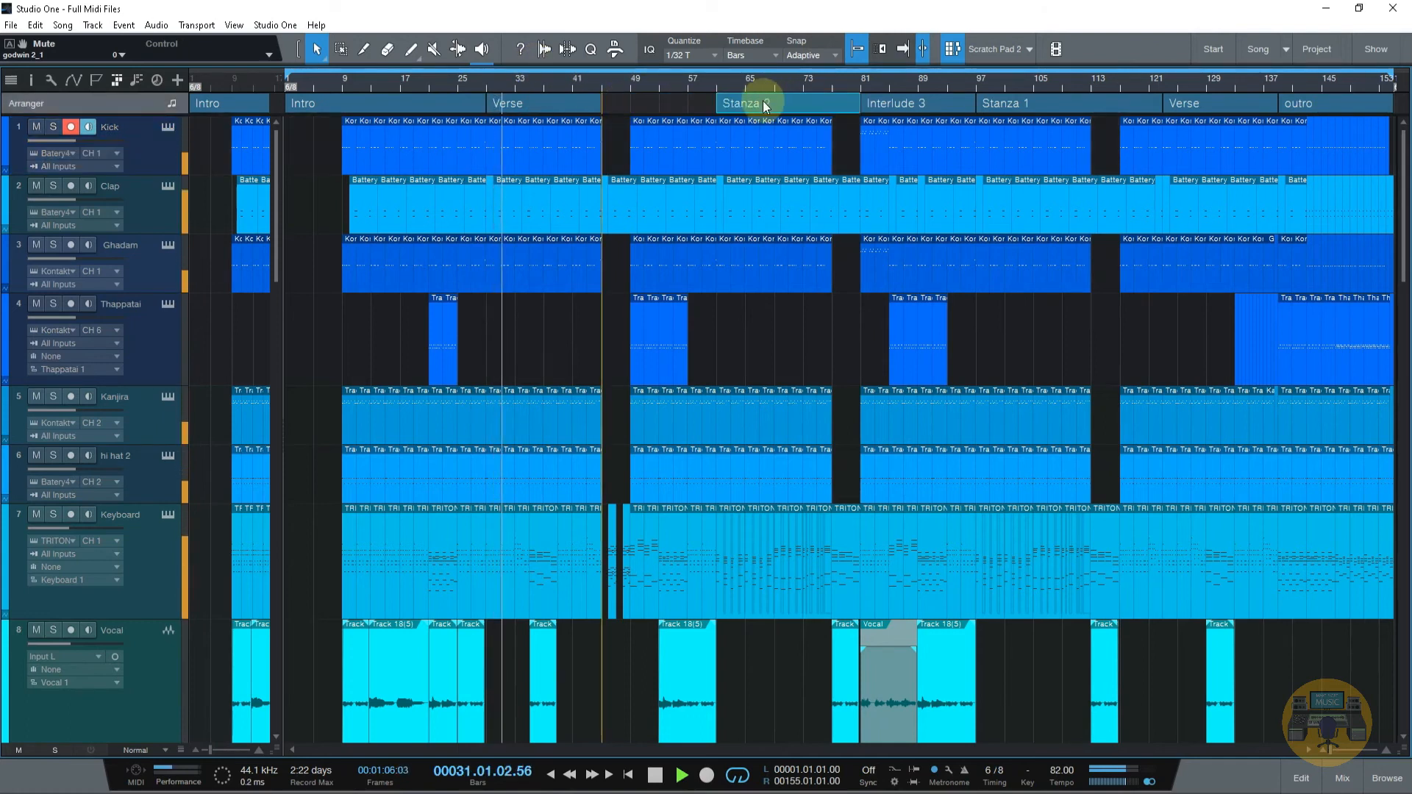
{"action": "key", "text": "ctrl+z"}
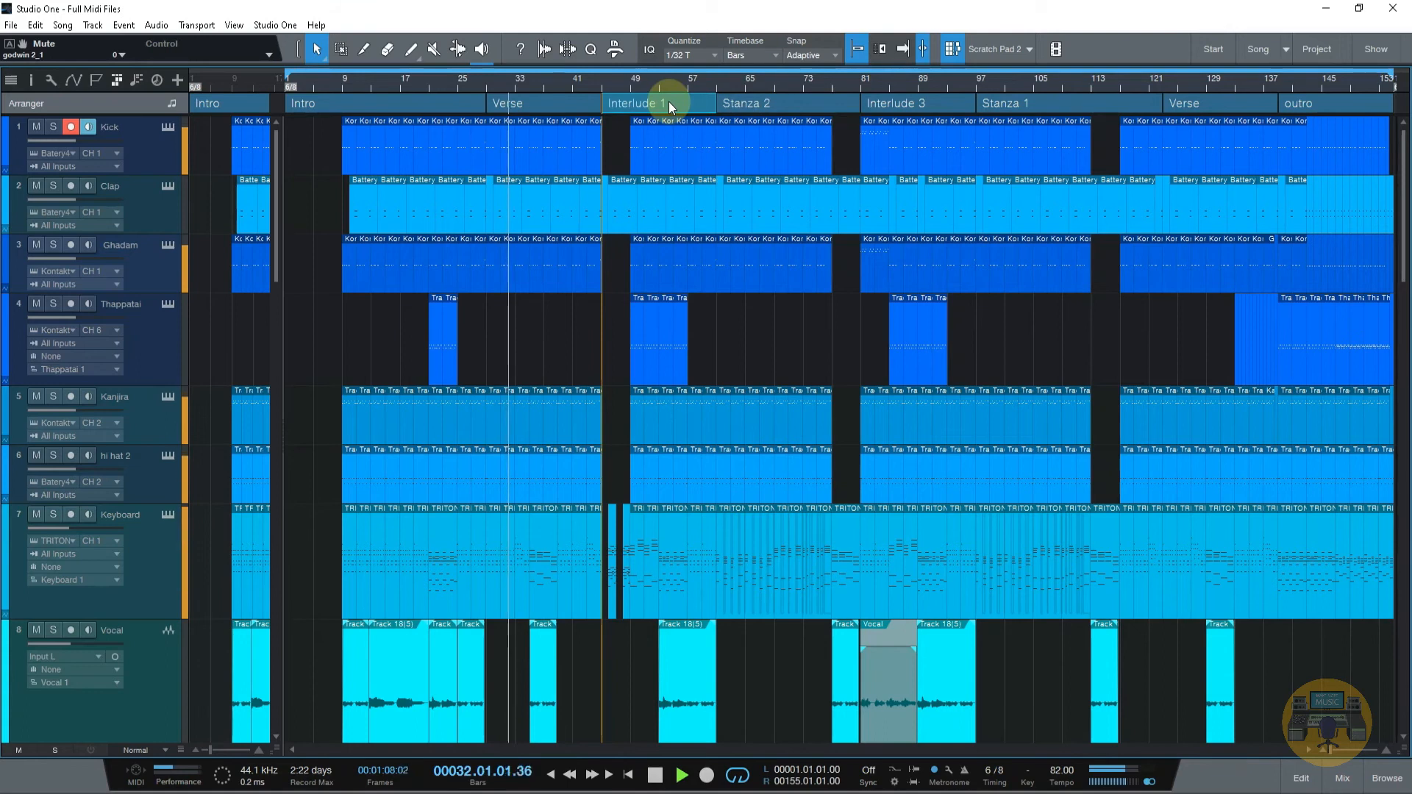
Select all events in the scratch pad's Interlude 1 section
{"action": "right_click", "coordinate": [669, 101]}
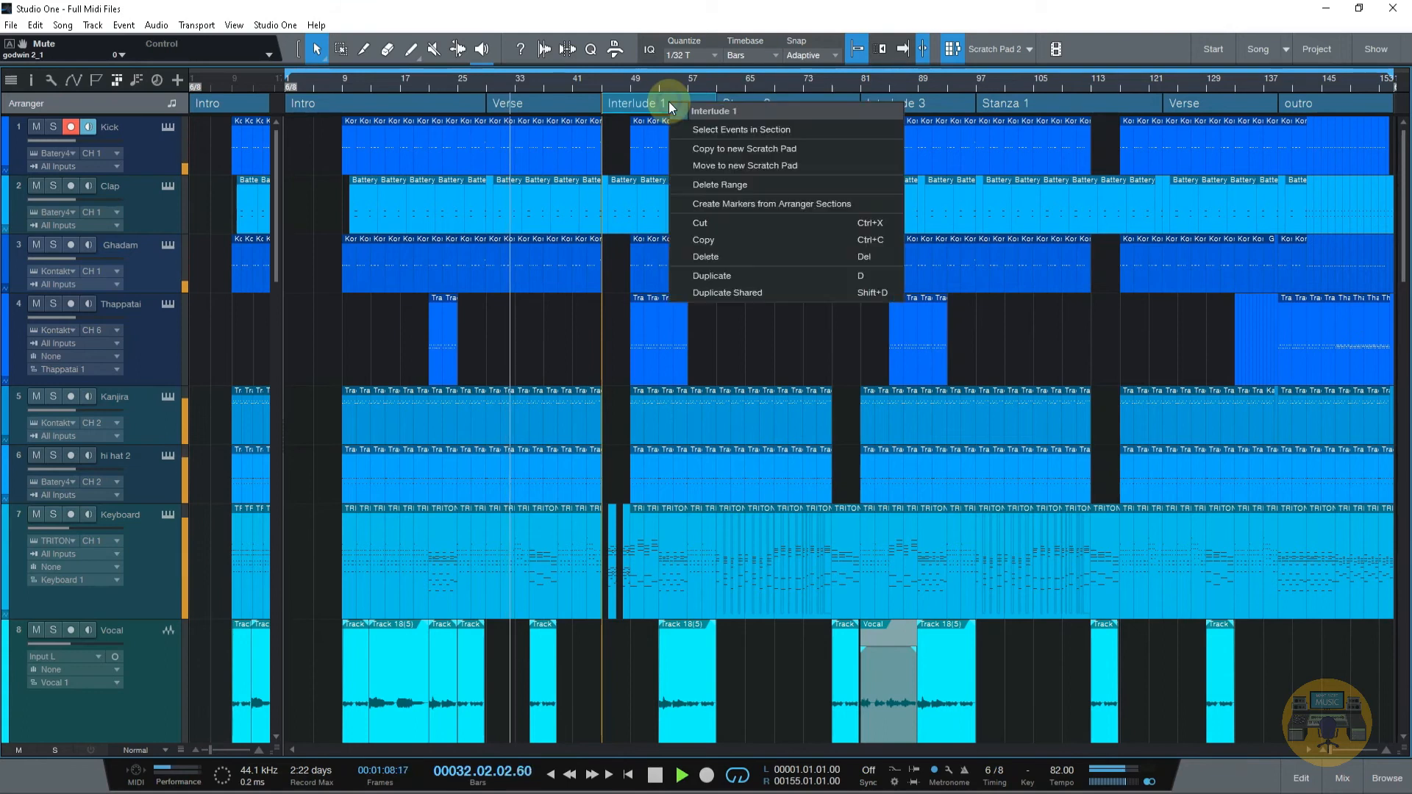
{"action": "left_click", "coordinate": [693, 129]}
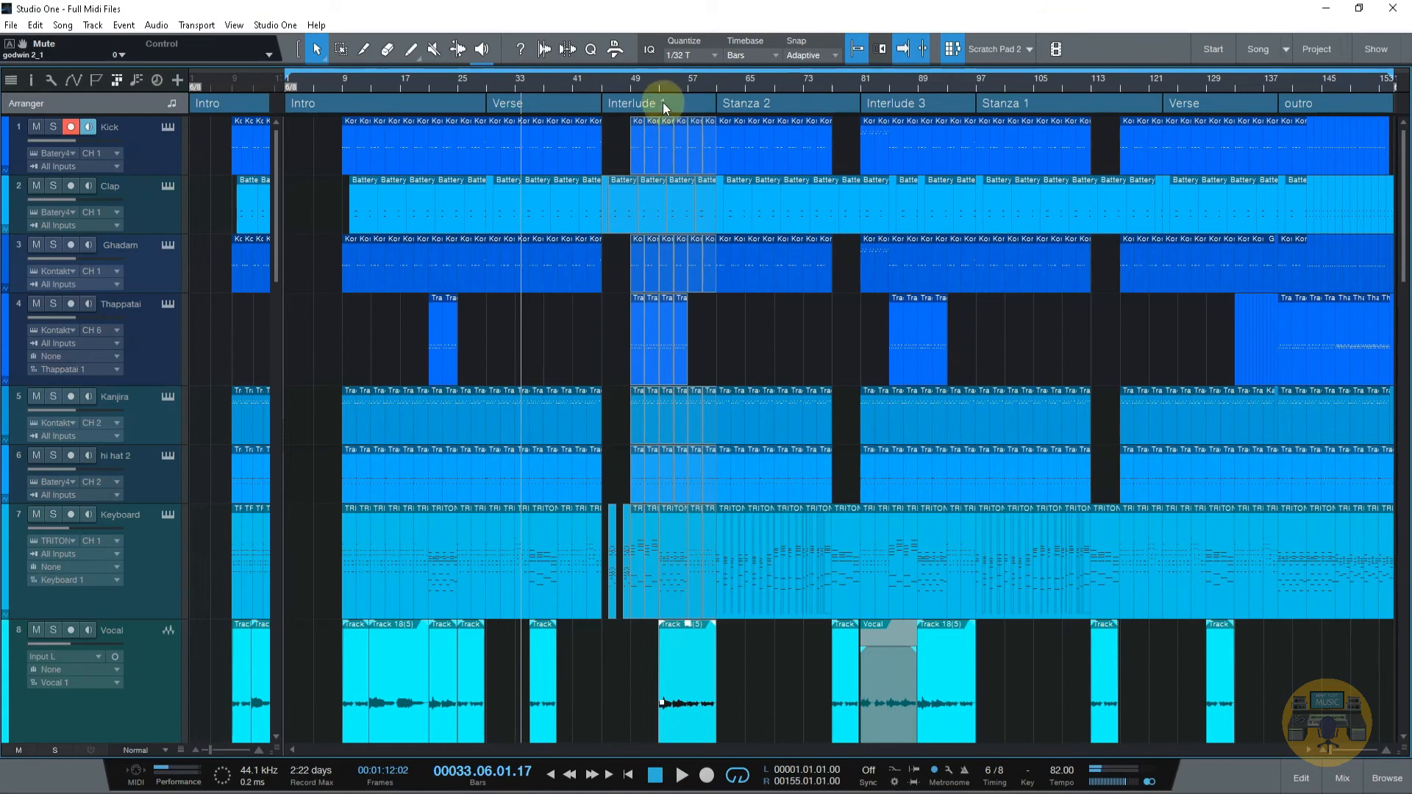
Delete all events inside the scratch pad's Interlude 1 section while keeping the section itself on the arranger track
{"action": "left_click", "coordinate": [663, 103]}
{"action": "right_click", "coordinate": [662, 103]}
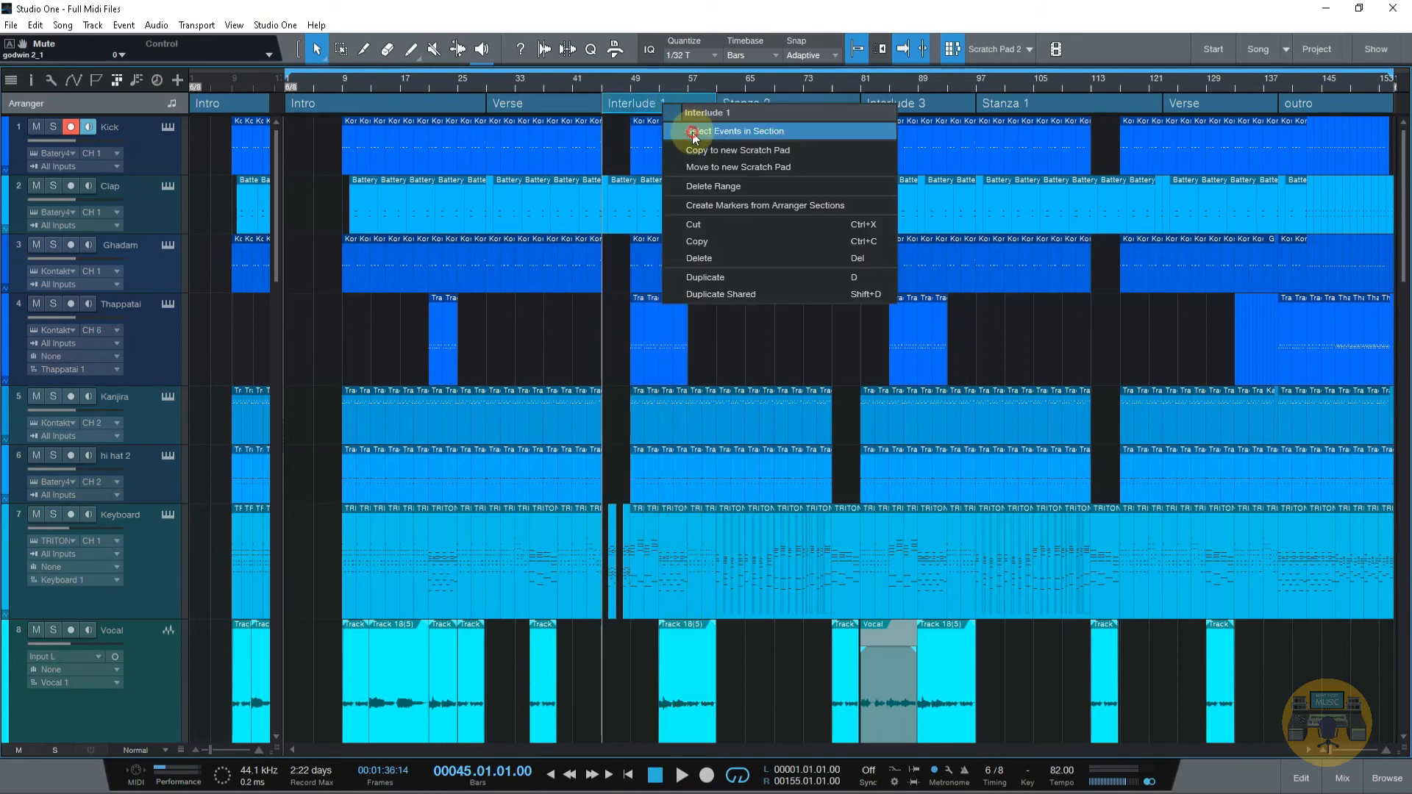
{"action": "left_click", "coordinate": [692, 132]}
{"action": "key", "text": "Delete"}
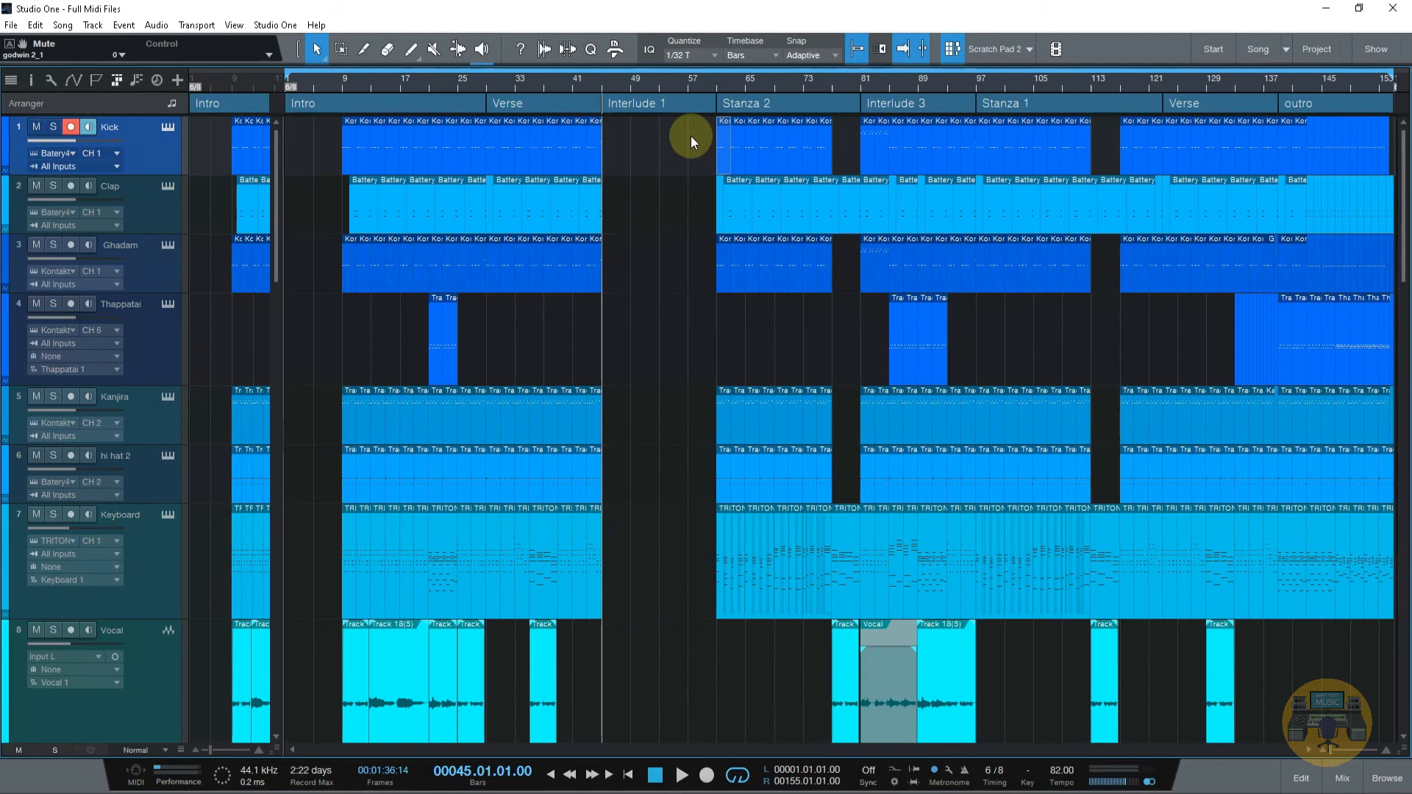
Play the scratch pad from the emptied Interlude 1, skip to the start of Stanza 2, and undo the event deletion
{"action": "scroll", "coordinate": [641, 420], "scroll_direction": "down", "scroll_amount": 10}
{"action": "scroll", "coordinate": [663, 516], "scroll_direction": "down", "scroll_amount": 3}
{"action": "key", "text": "space"}
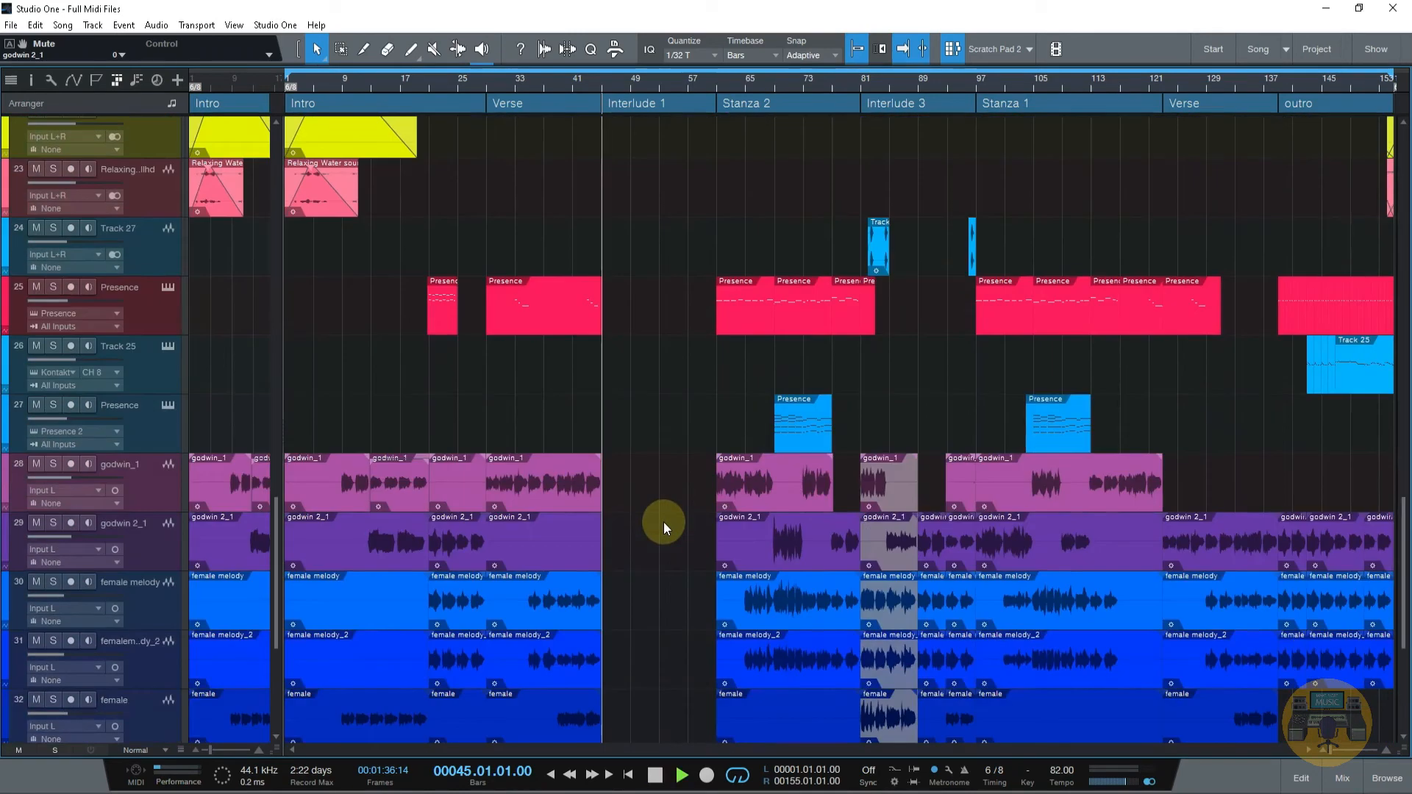
{"action": "left_click", "coordinate": [713, 82]}
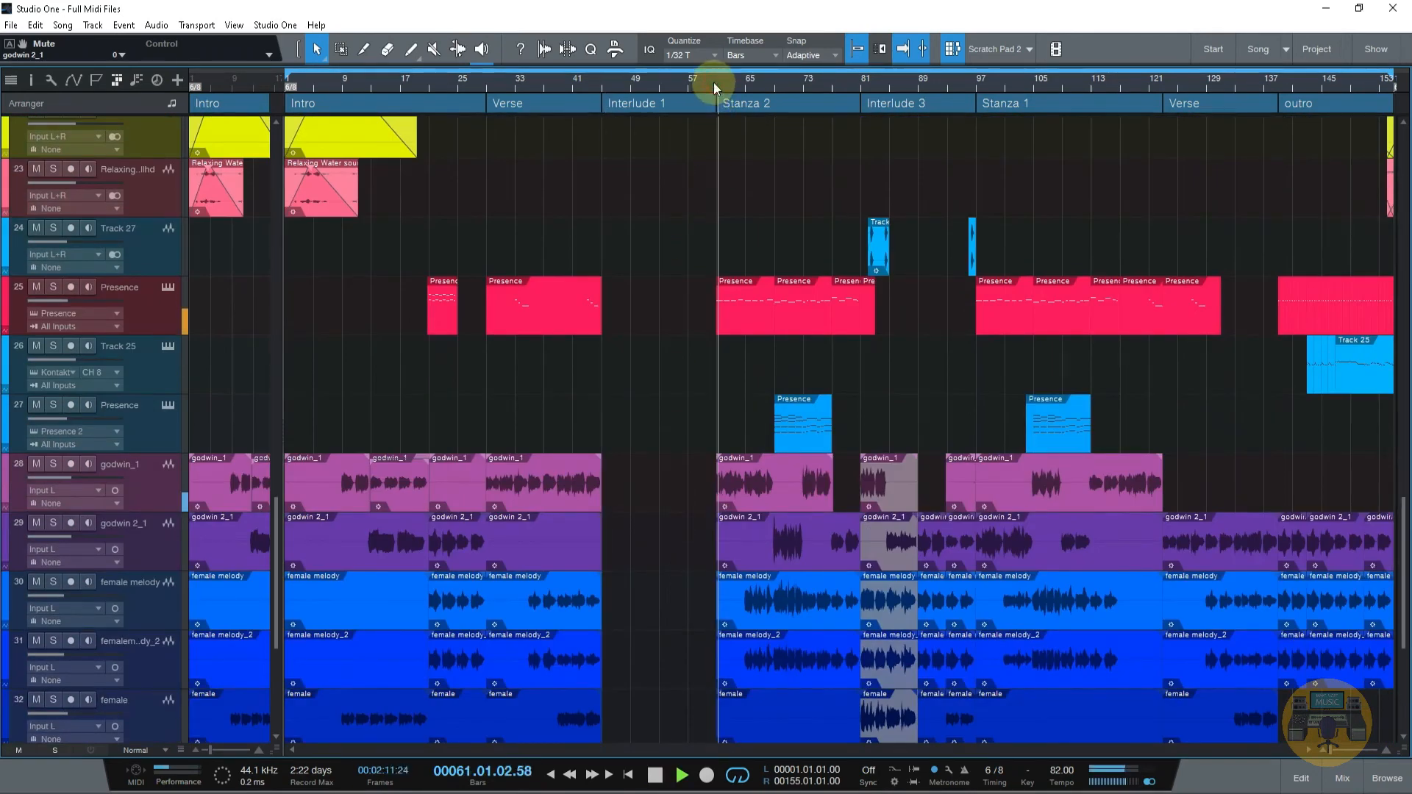
{"action": "scroll", "coordinate": [688, 259], "scroll_direction": "up", "scroll_amount": 13}
{"action": "key", "text": "space"}
{"action": "key", "text": "ctrl+z"}
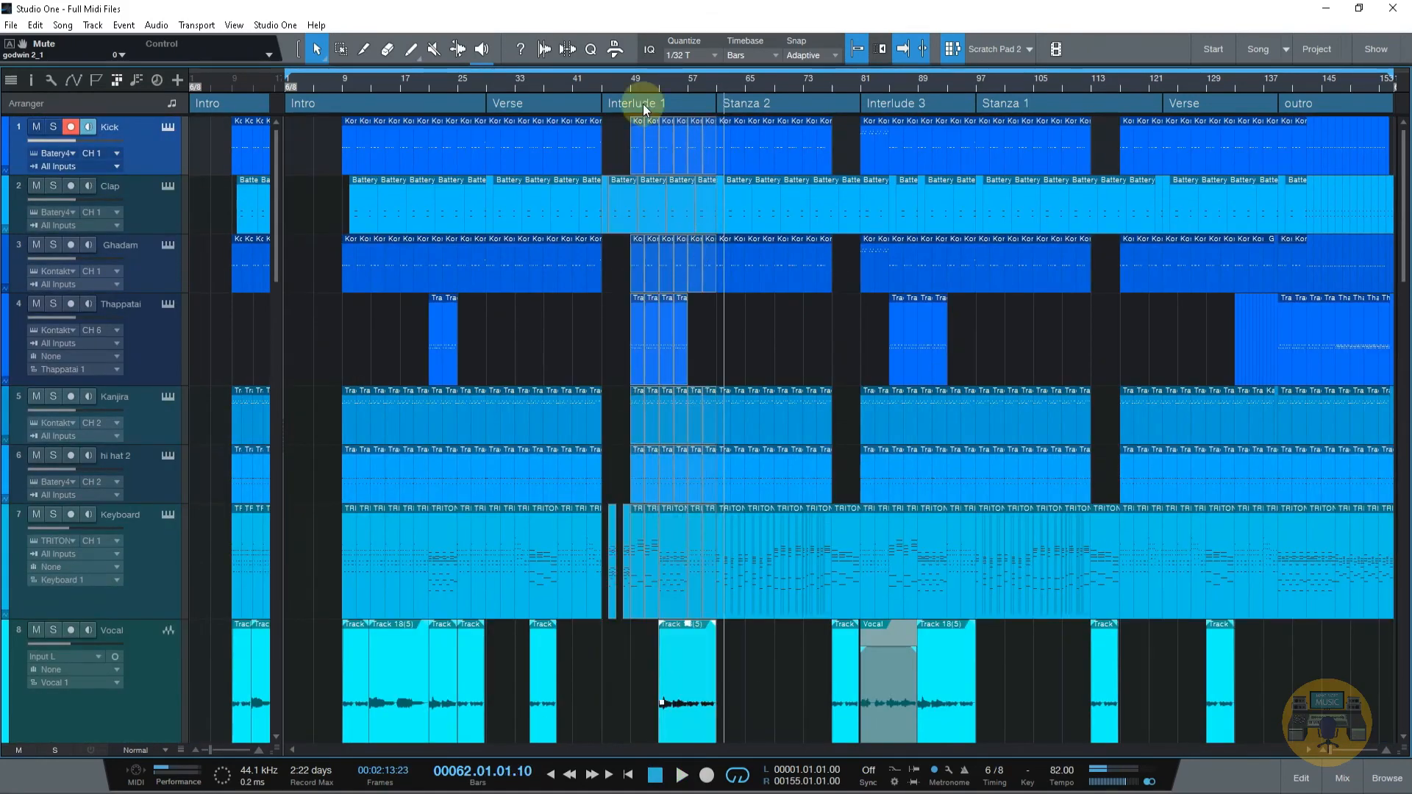
{"action": "left_click", "coordinate": [751, 104]}
{"action": "right_click", "coordinate": [762, 104]}
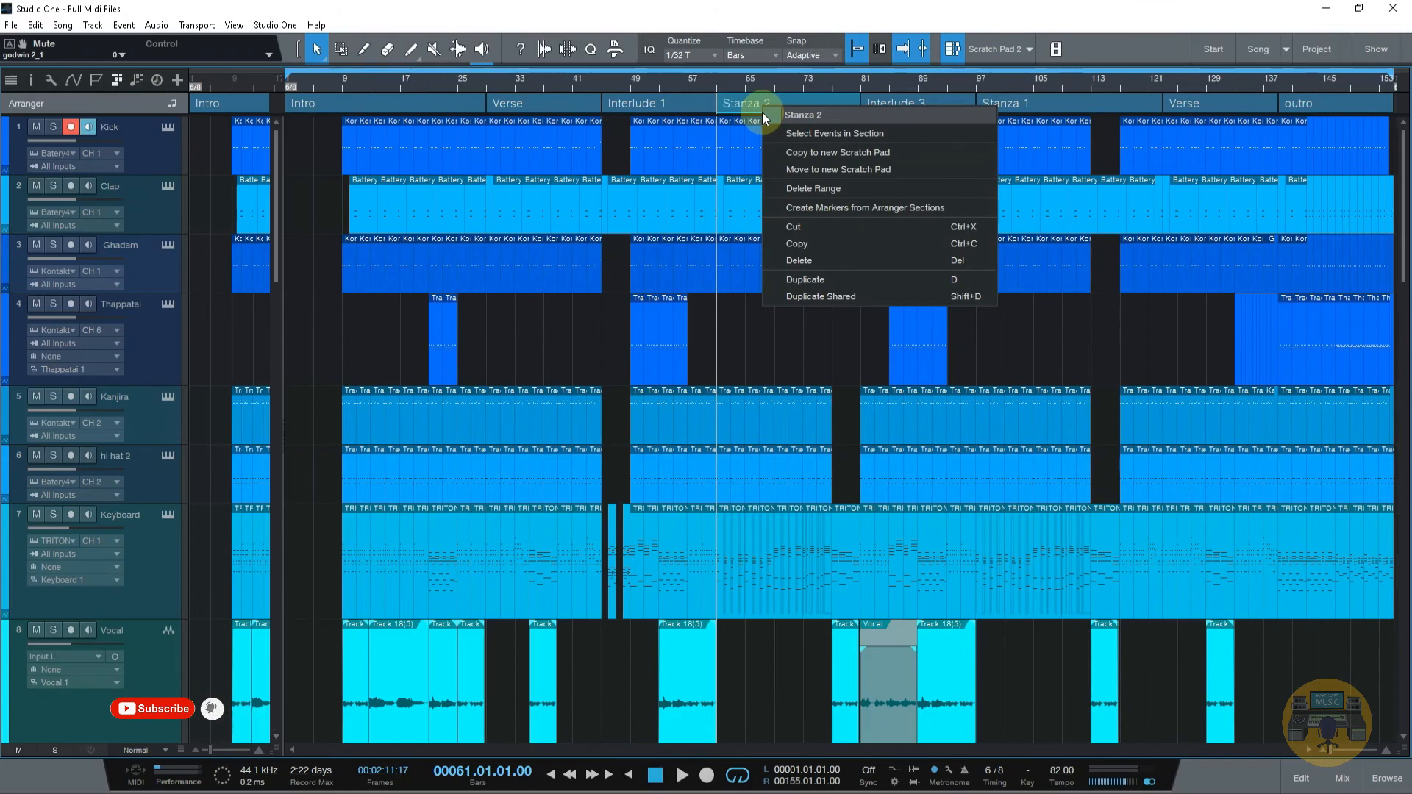
{"action": "left_click", "coordinate": [667, 85]}
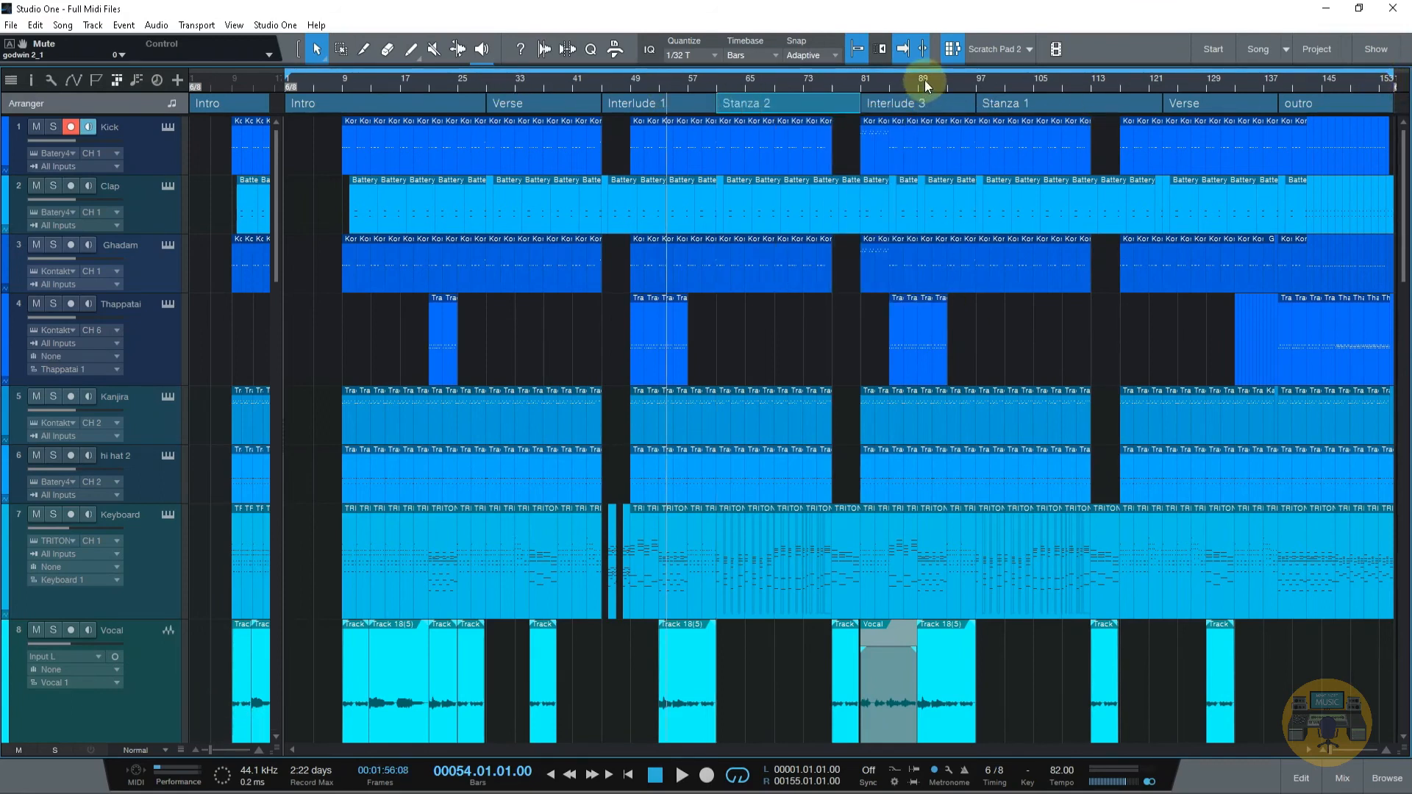
{"action": "mouse_move", "coordinate": [932, 79]}
{"action": "left_mouse_down"}
{"action": "mouse_move", "coordinate": [936, 97]}
{"action": "mouse_move", "coordinate": [943, 77]}
{"action": "left_mouse_up"}
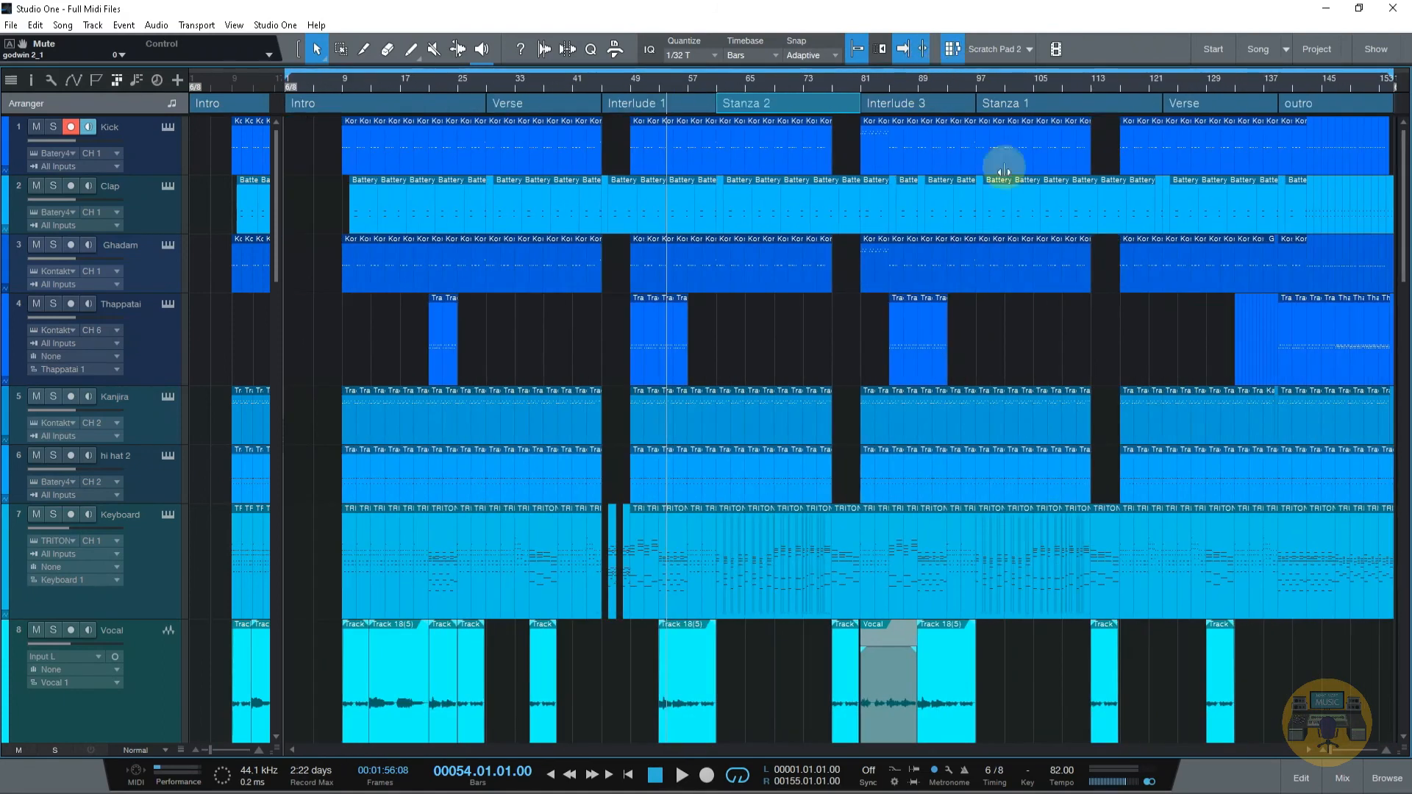
{"action": "scroll", "coordinate": [1003, 281], "scroll_direction": "down", "scroll_amount": 5}
{"action": "scroll", "coordinate": [1003, 281], "scroll_direction": "up", "scroll_amount": 6}
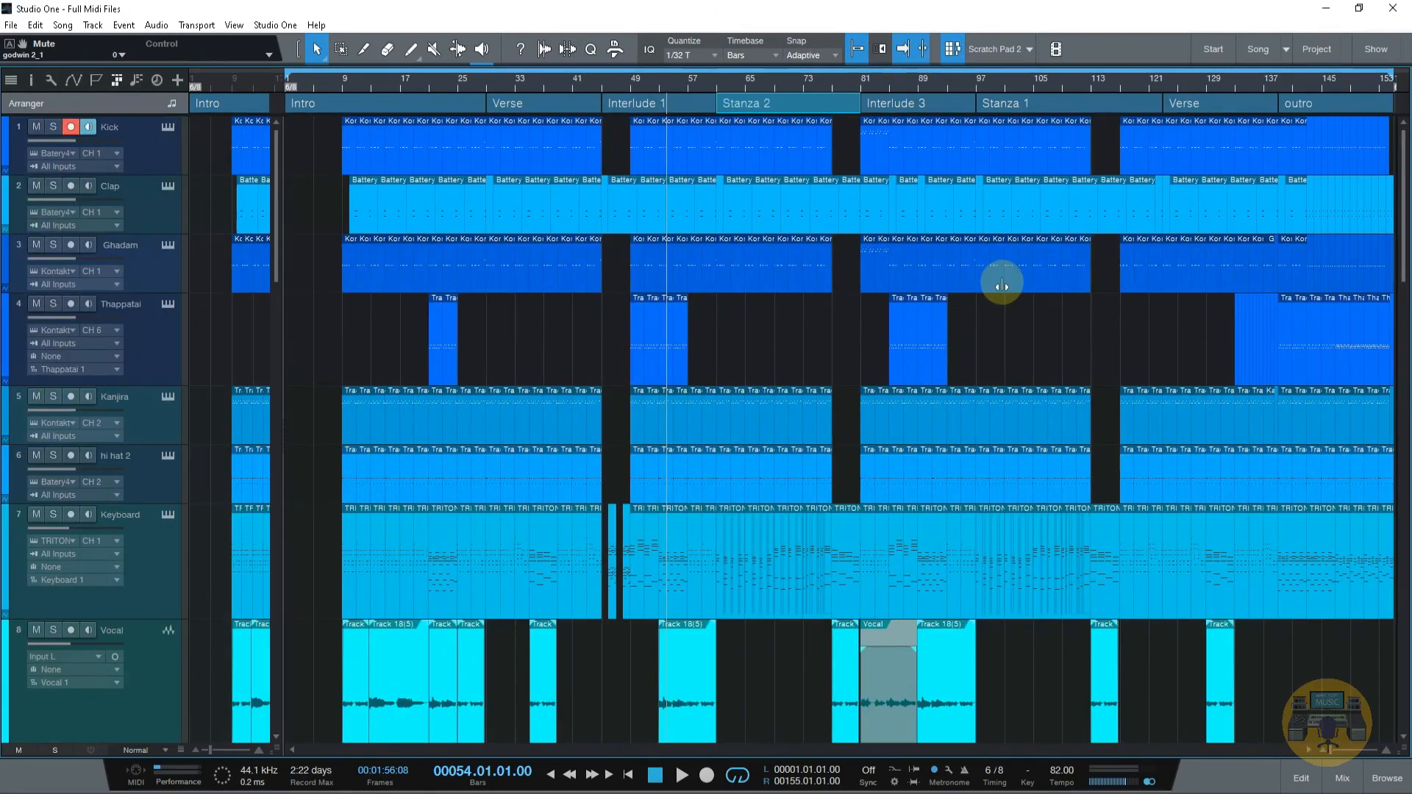
{"action": "right_click", "coordinate": [1260, 79]}
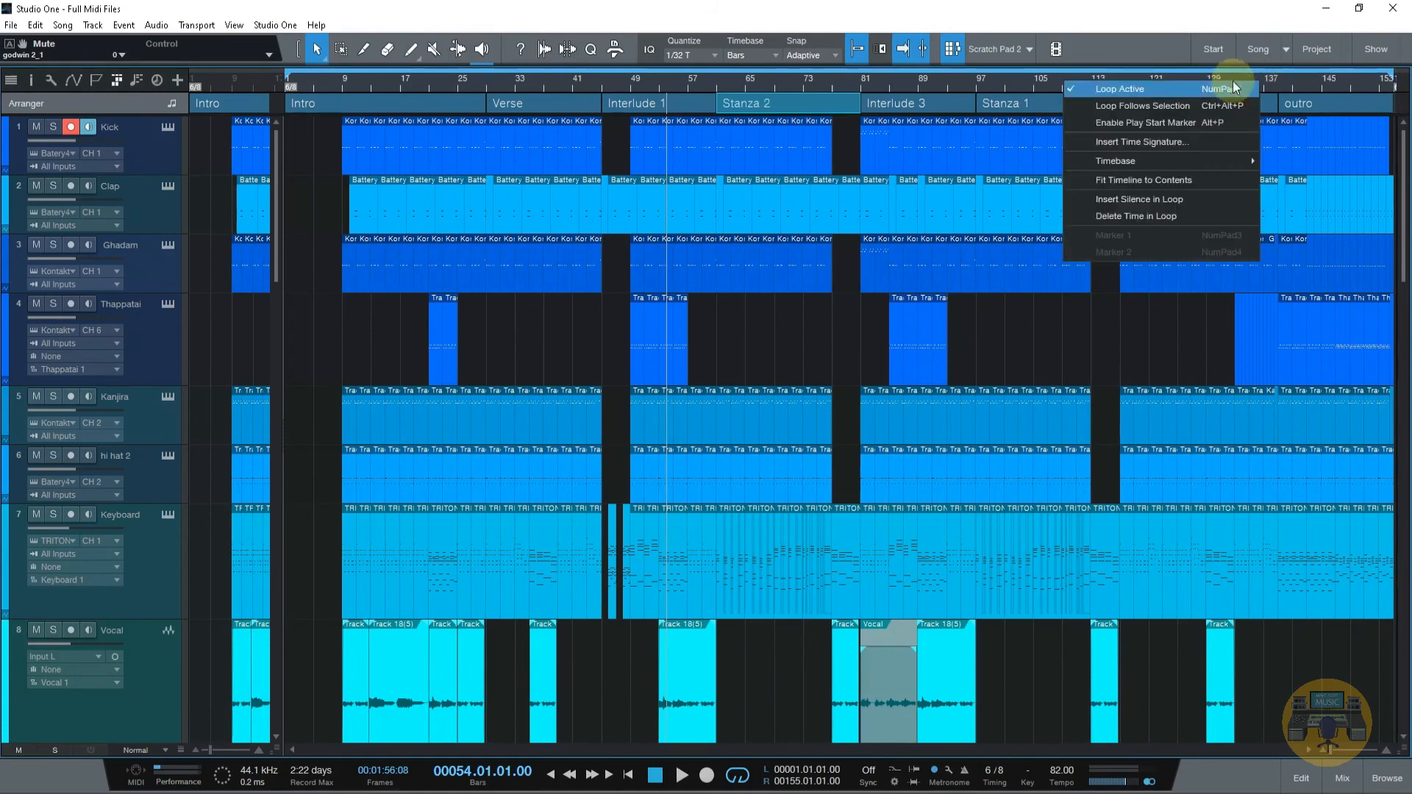
Delete both Scratch Pad 2 and Scratch Pad 1 from the song
{"action": "left_click", "coordinate": [991, 51]}
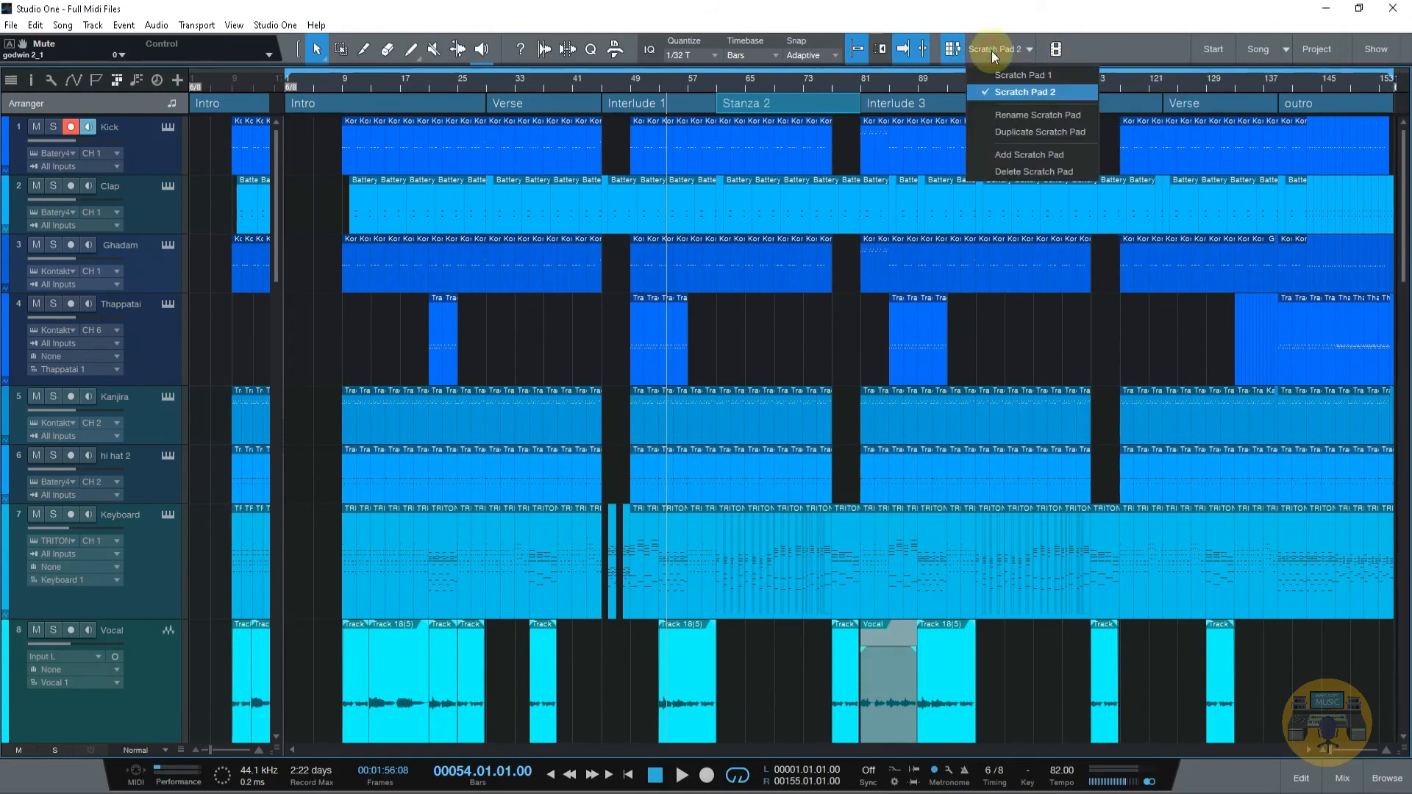
{"action": "left_click", "coordinate": [1012, 171]}
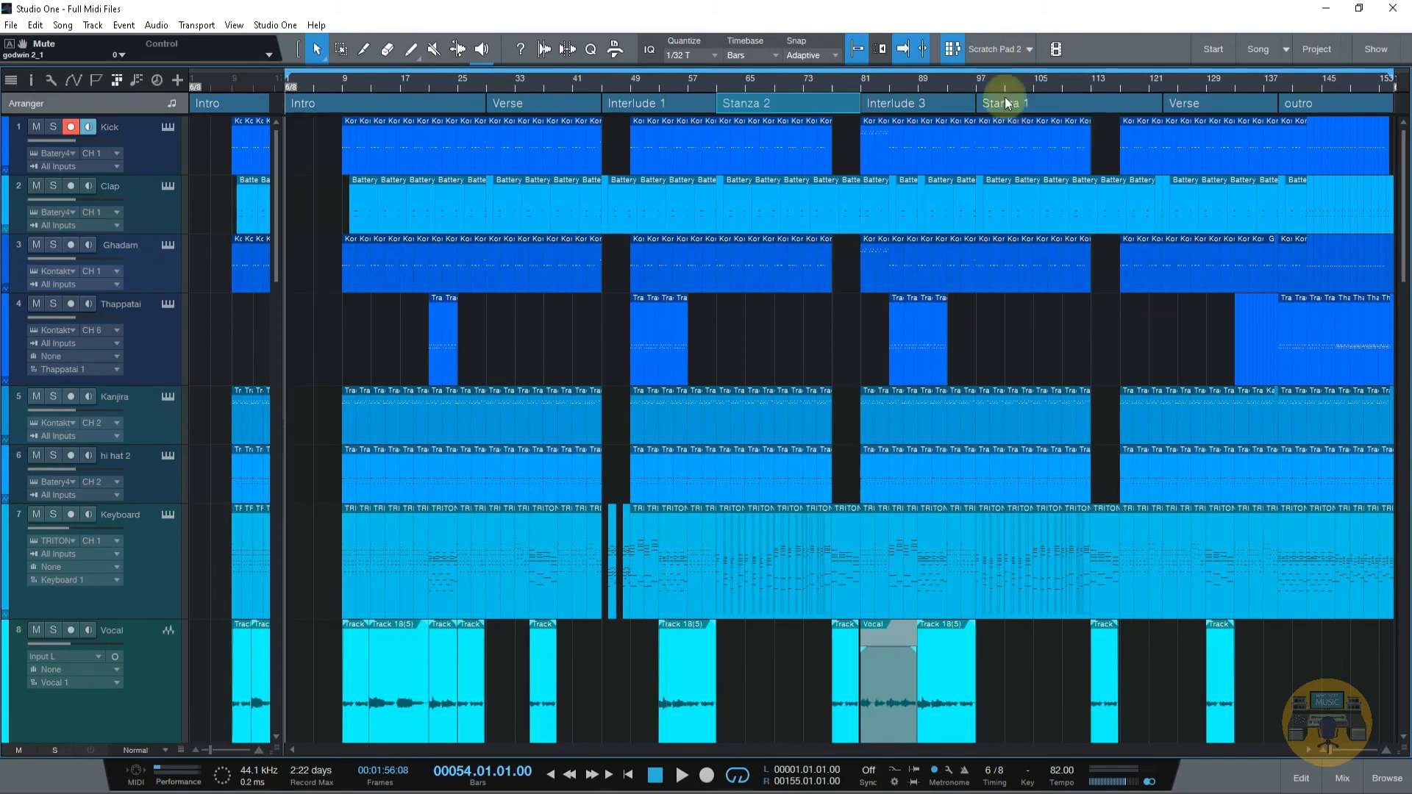
{"action": "left_click", "coordinate": [1008, 50]}
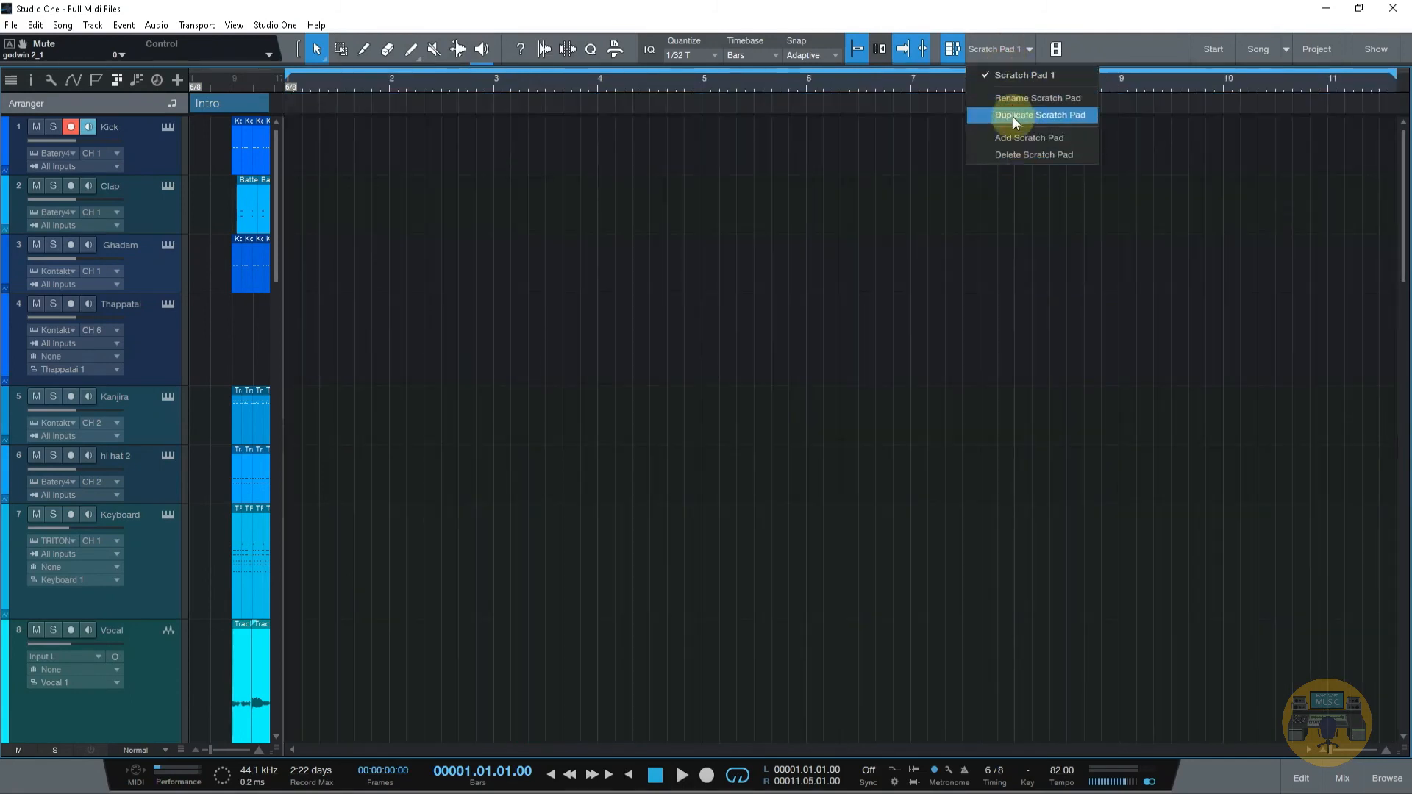
{"action": "left_click", "coordinate": [1020, 156]}
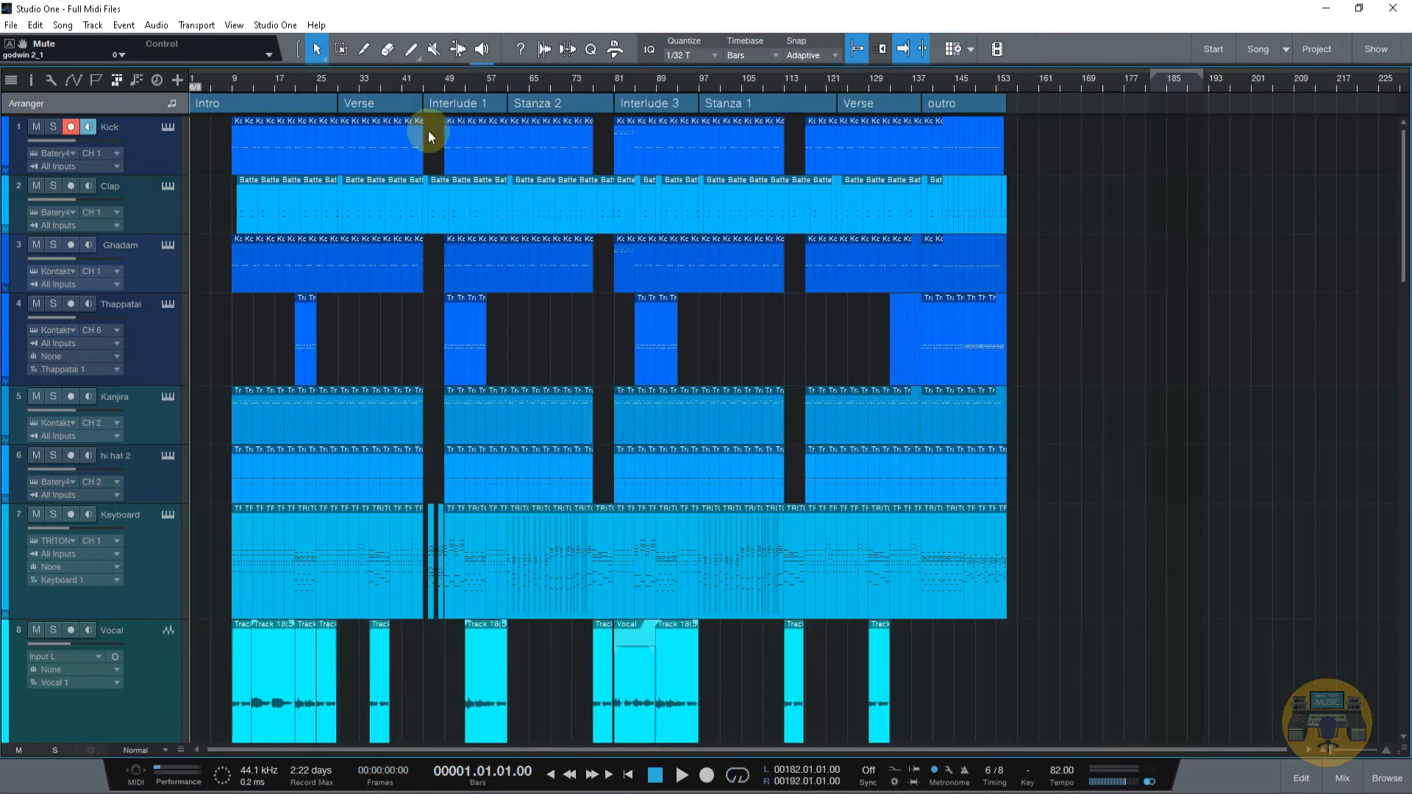
Show the list of arranger sections, and try moving Stanza 2 from it to bar 176 and back between Interlude 1 and Interlude 3
{"action": "left_click", "coordinate": [30, 83]}
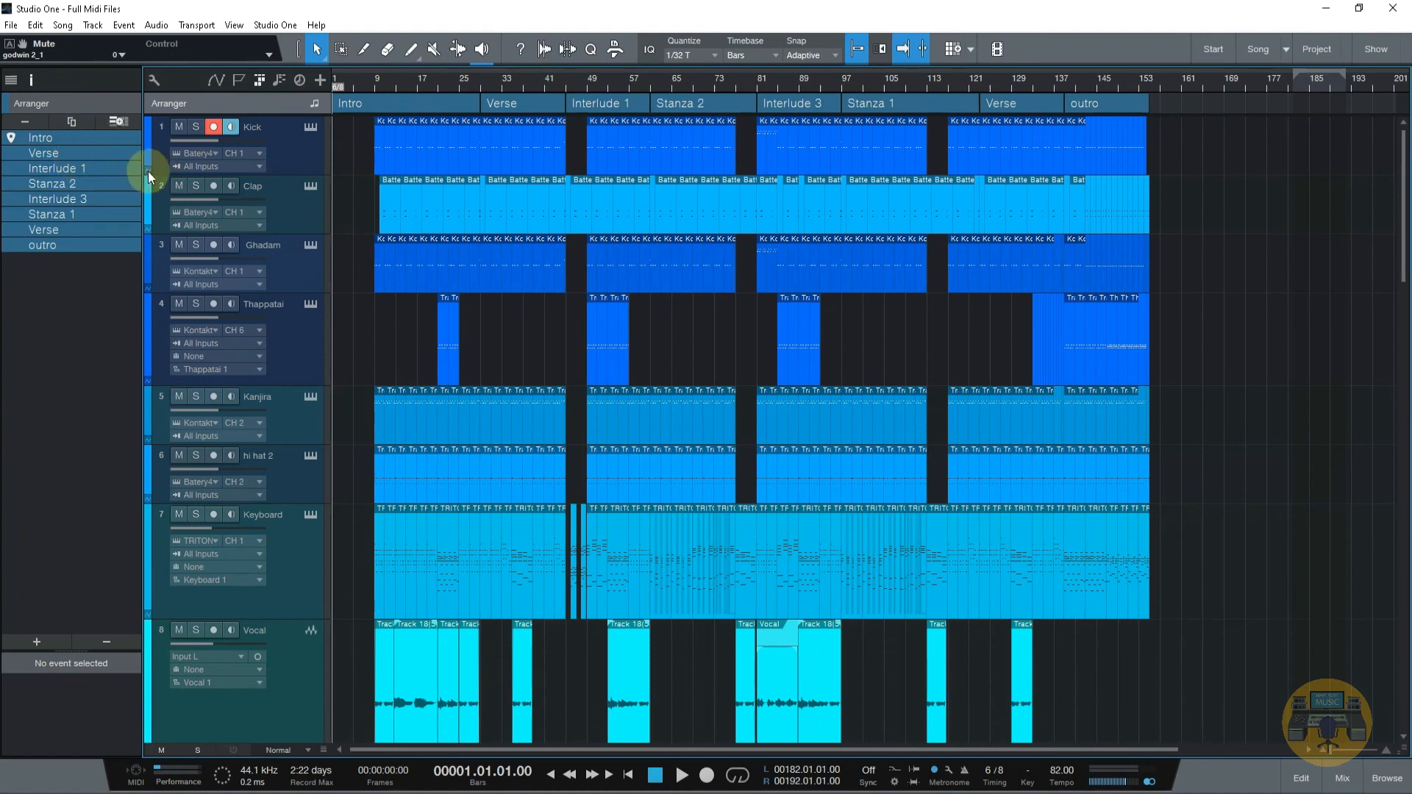
{"action": "left_click_drag", "start_coordinate": [68, 187], "coordinate": [1263, 99]}
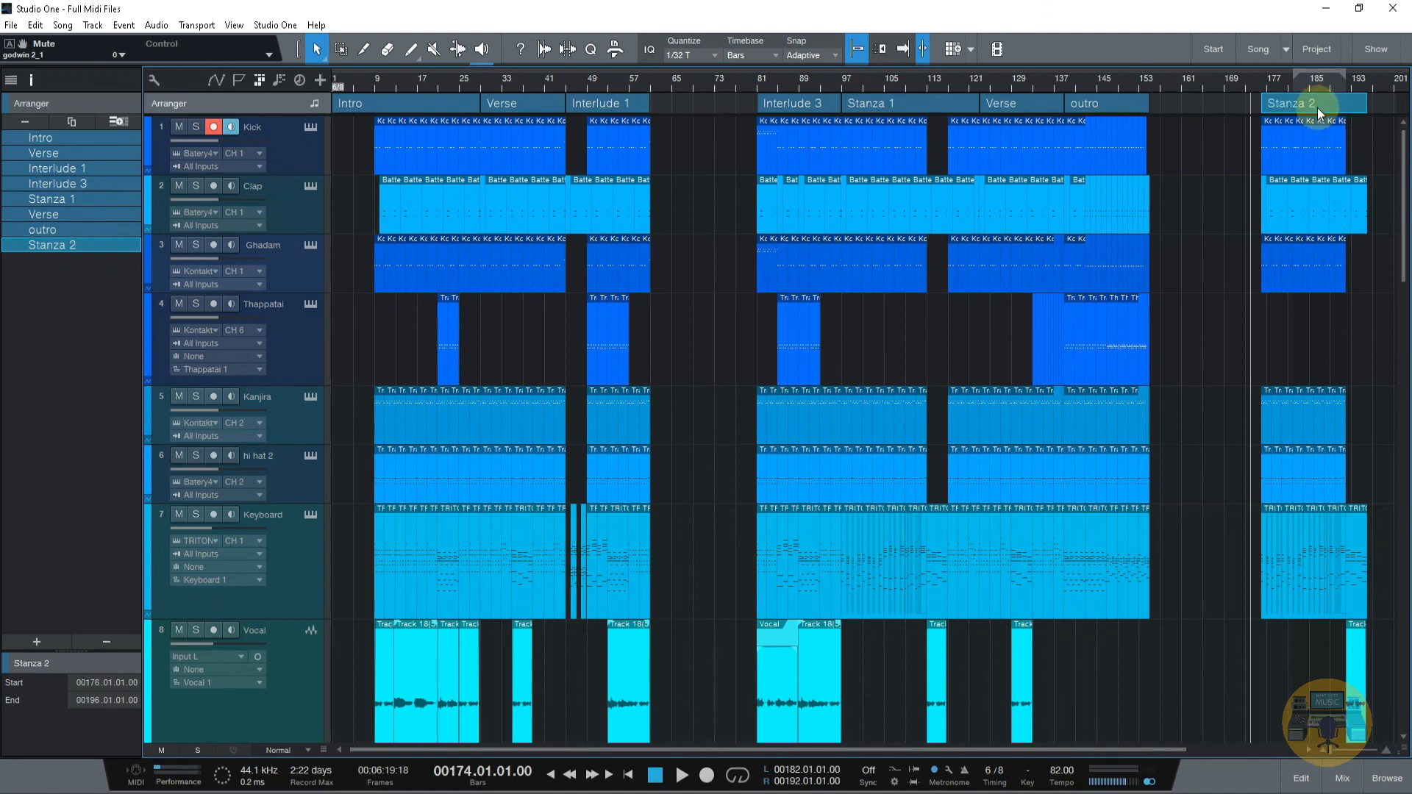
{"action": "left_click_drag", "start_coordinate": [1313, 107], "coordinate": [702, 103]}
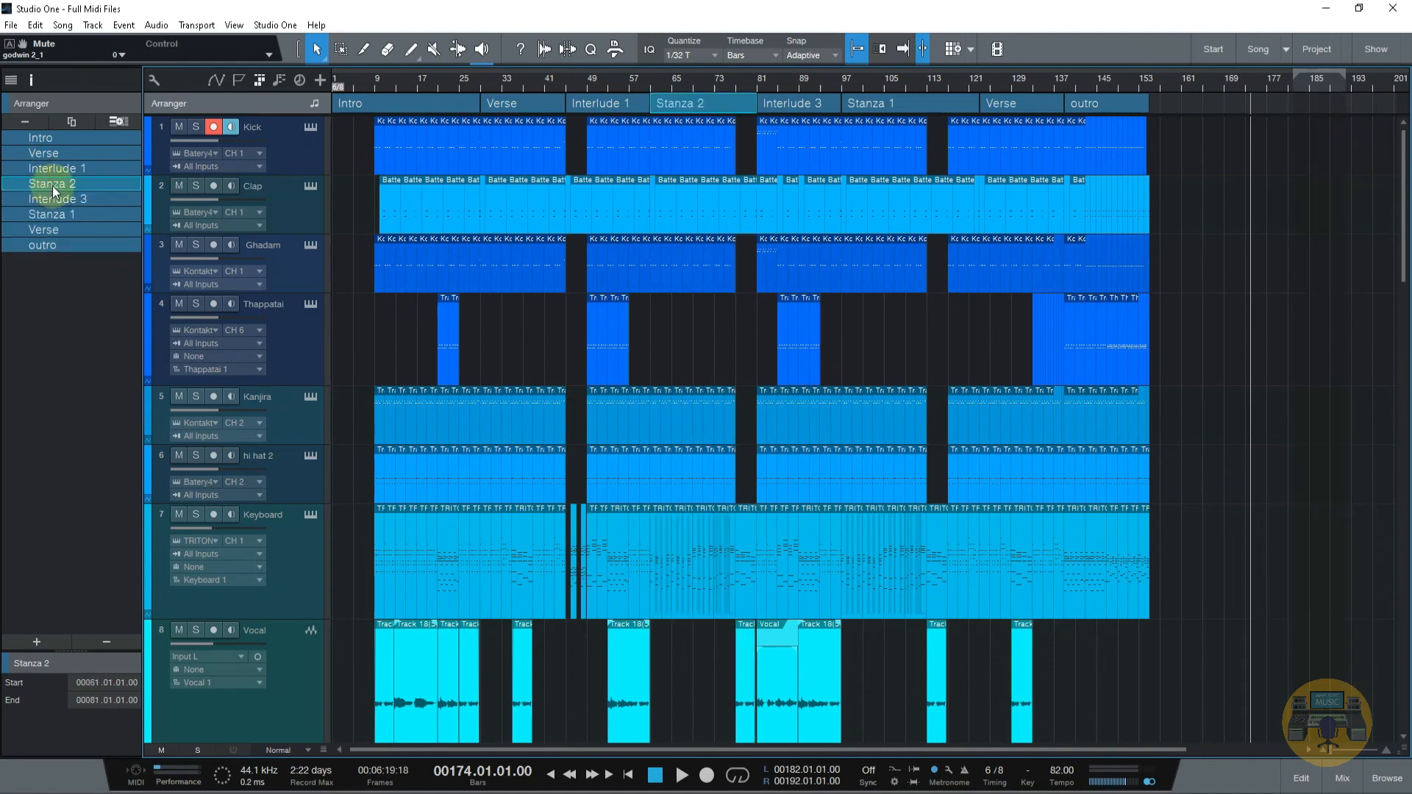
Copy Stanza 2 from the arranger section list to bar 179, and try deleting only the copy's section before undoing that deletion
{"action": "left_click_drag", "start_coordinate": [55, 184], "coordinate": [1280, 101]}
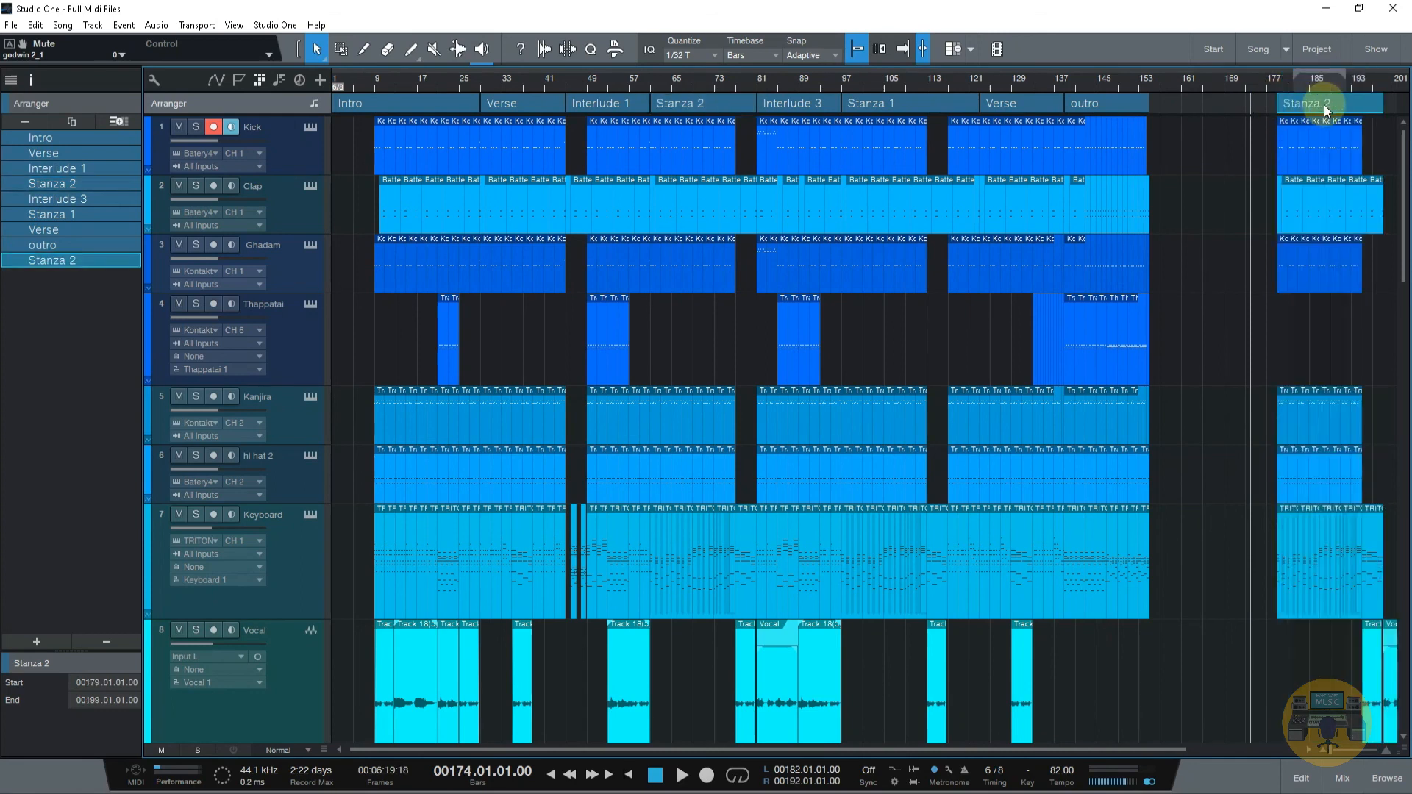
{"action": "key", "text": "Delete"}
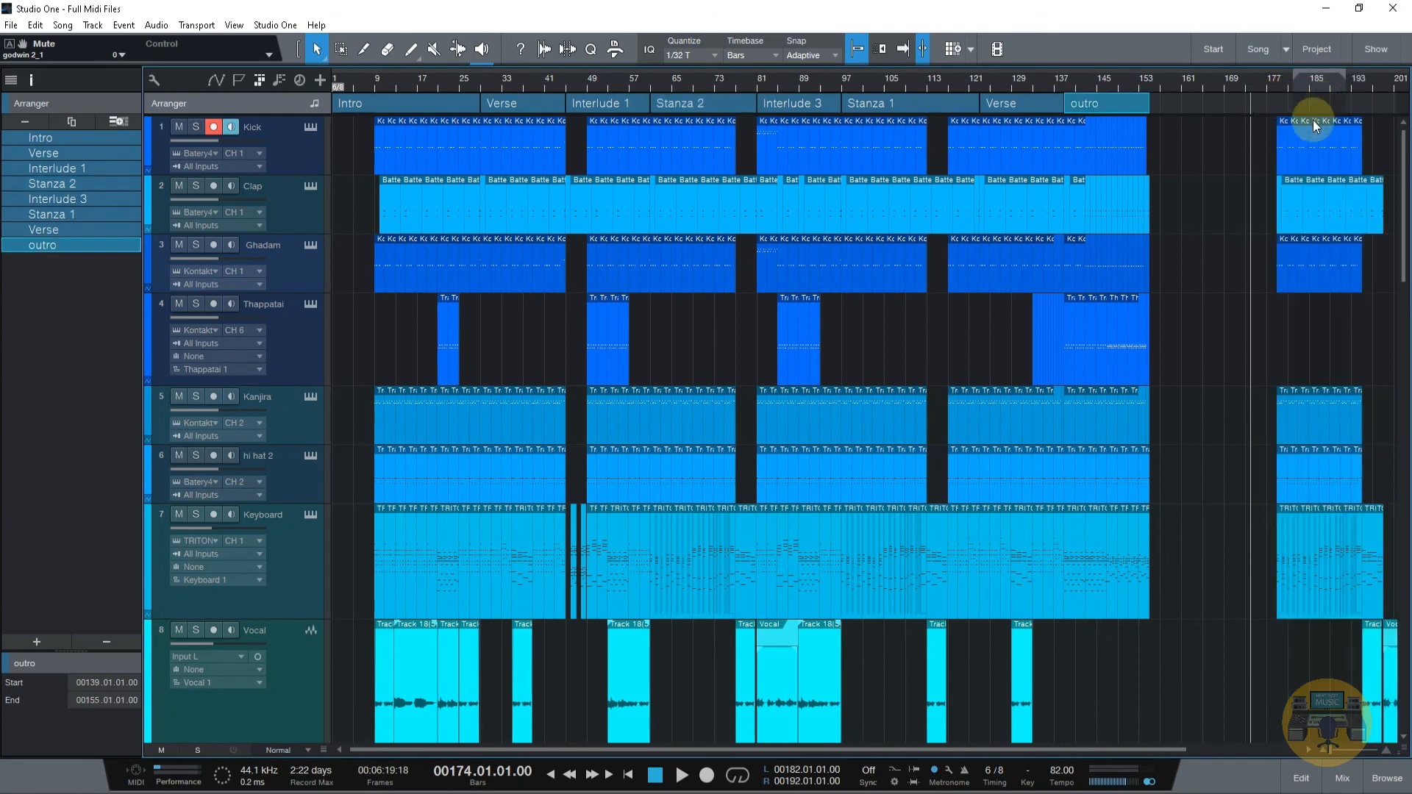
{"action": "key", "text": "ctrl+z"}
Remove the Stanza 2 copy at bar 179 together with its events
{"action": "right_click", "coordinate": [1289, 106]}
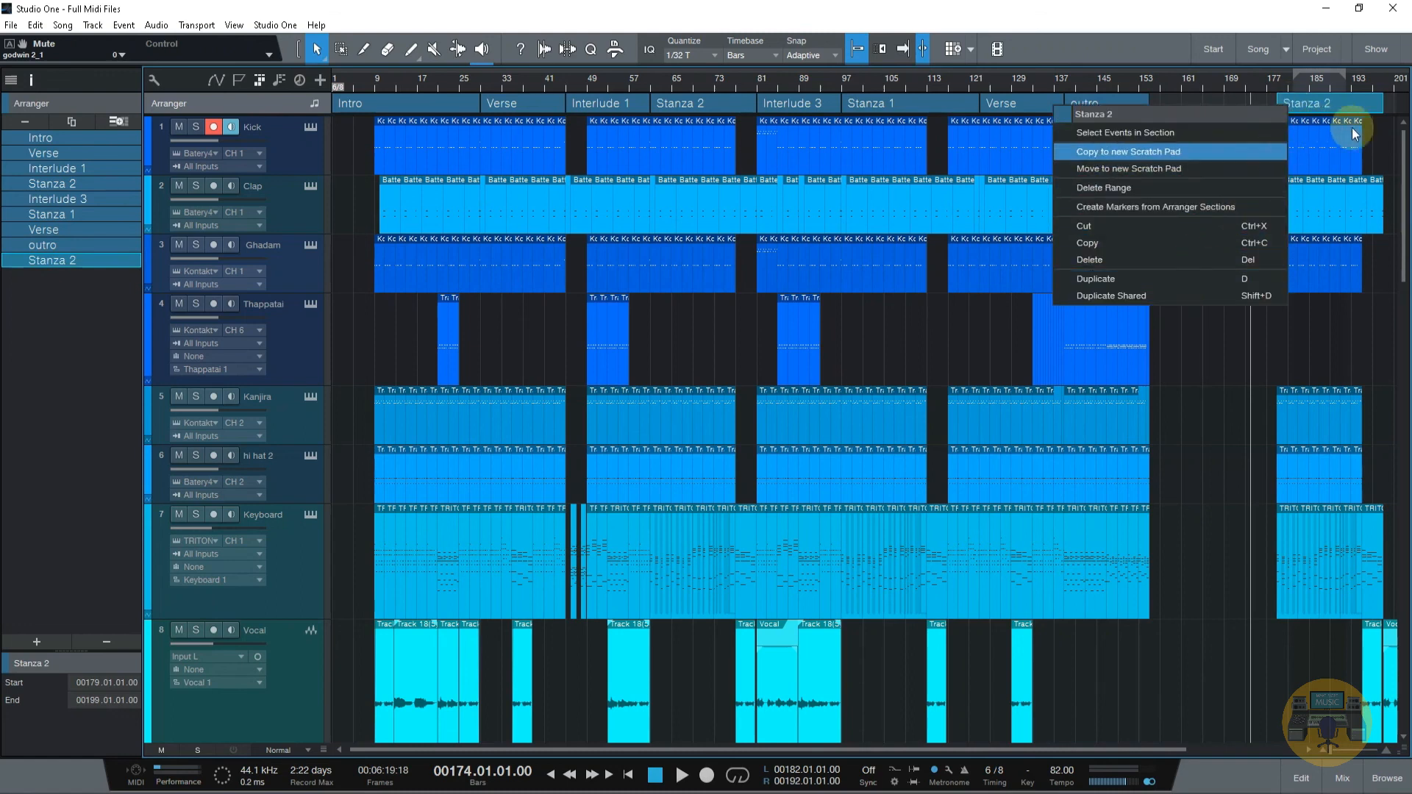
{"action": "left_click", "coordinate": [1330, 112]}
{"action": "key", "text": "Delete"}
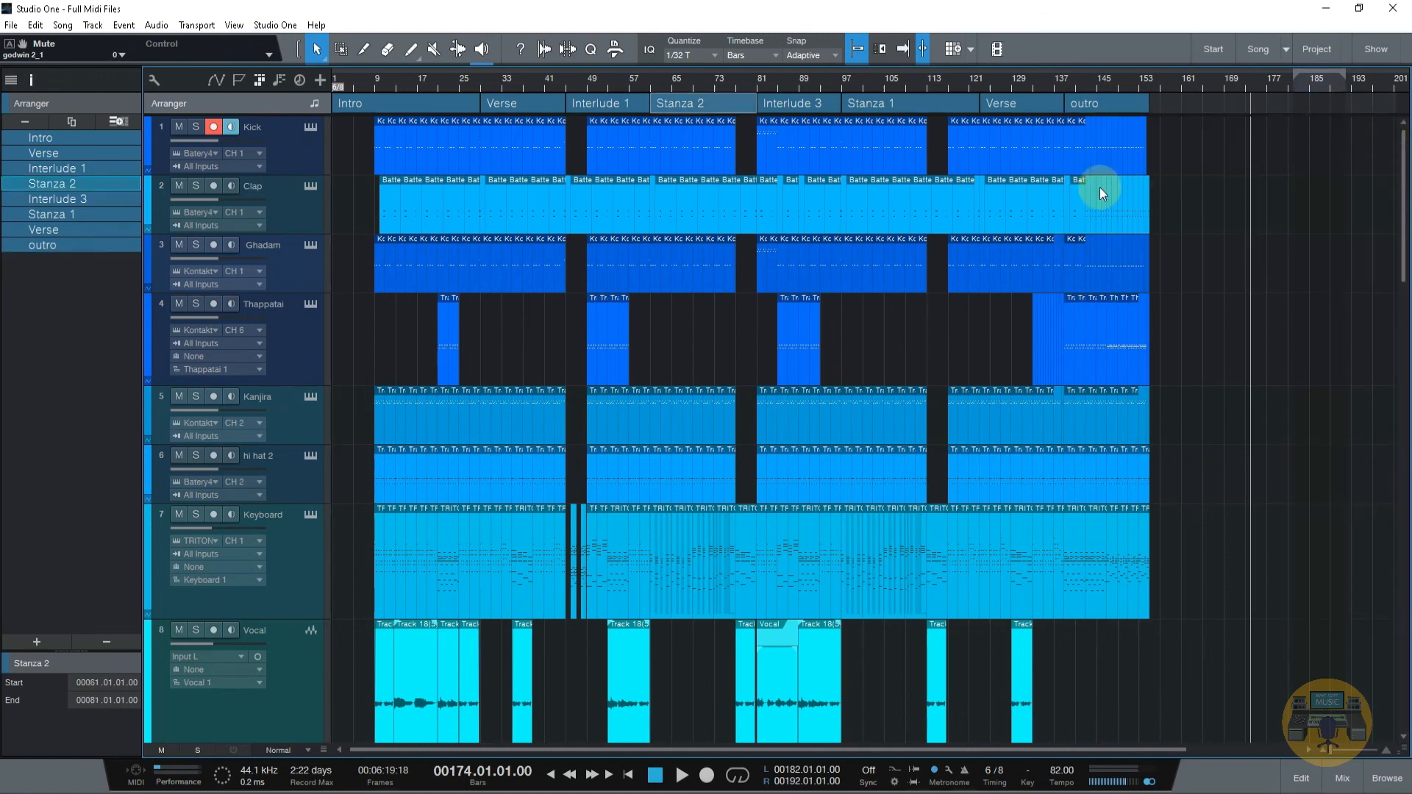
Move the playback position to the Intro section using the arranger's section list
{"action": "left_click", "coordinate": [72, 137]}
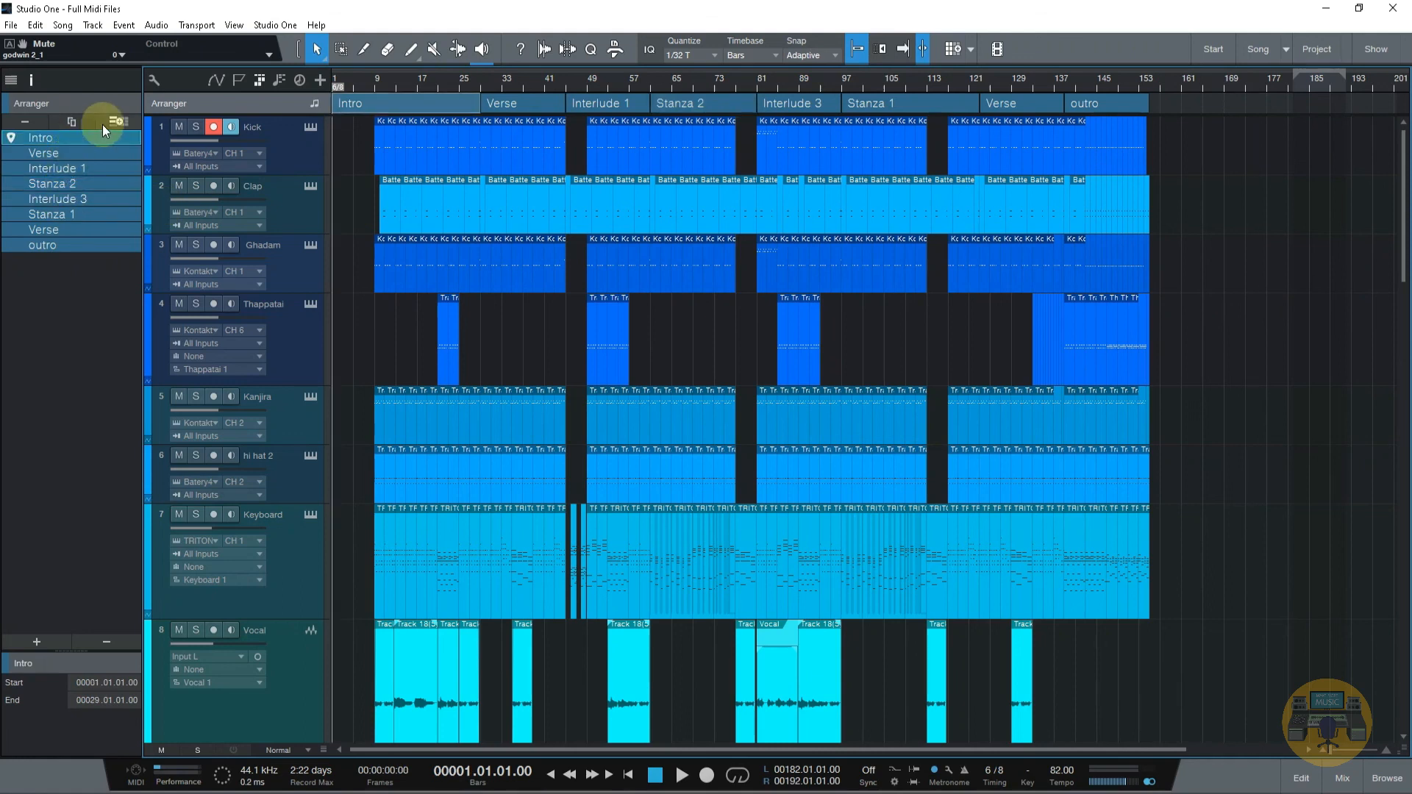